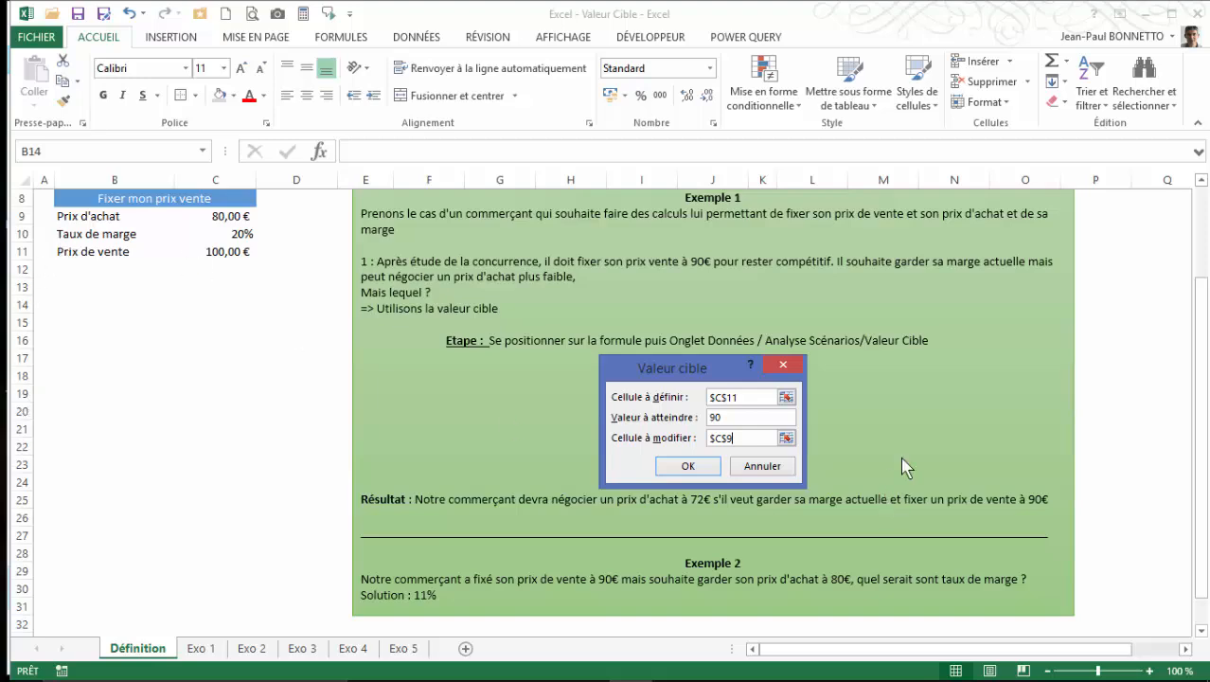
- Review the Valeur Cible definition and the Données, Formules, Résultats diagrams at the start of the Définition sheet
left_click(1203, 191)
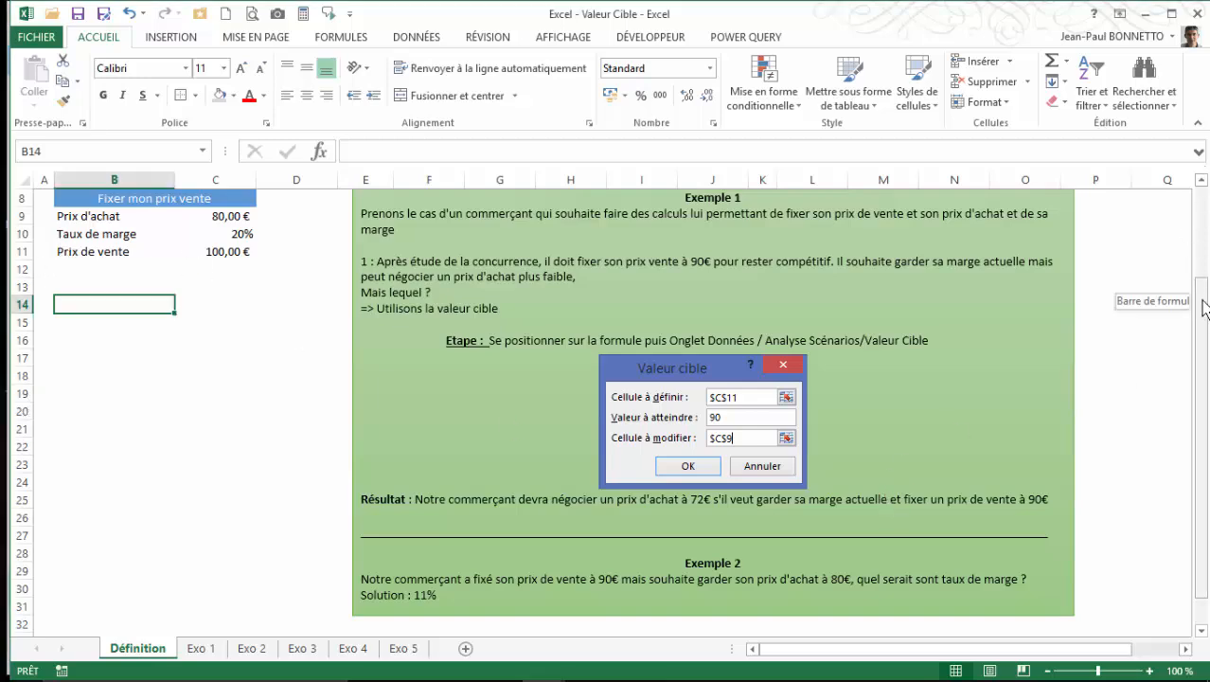
scroll(1204, 307, "up", 3)
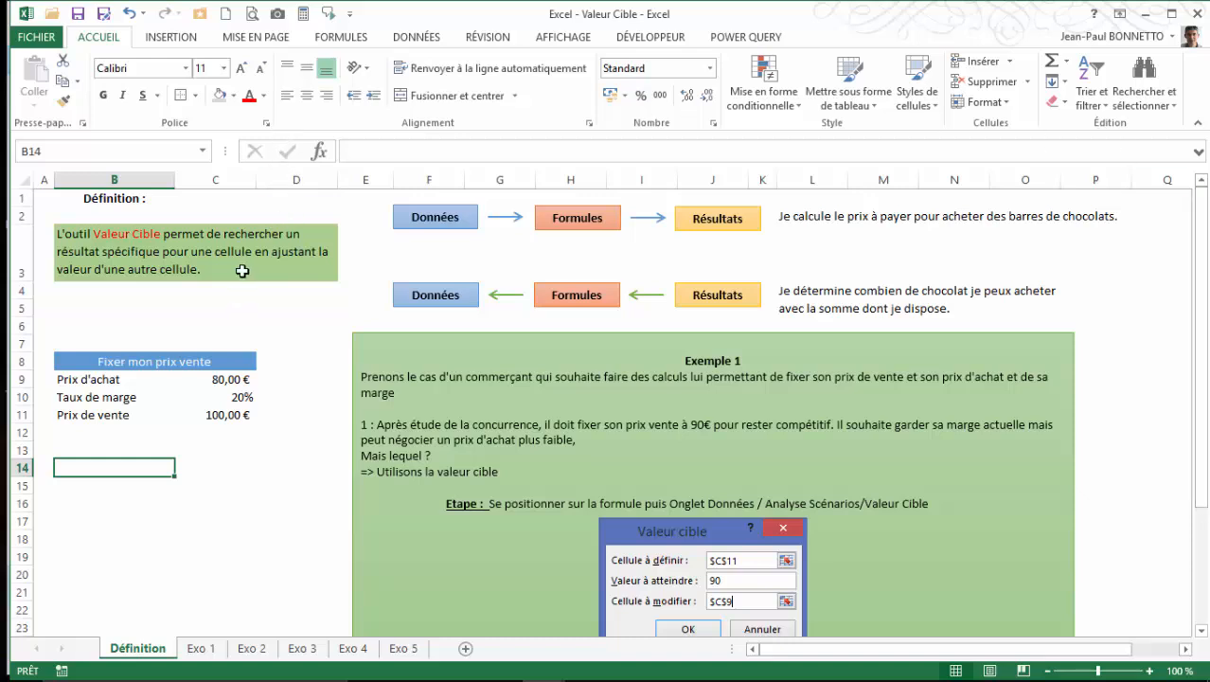
left_click(117, 236)
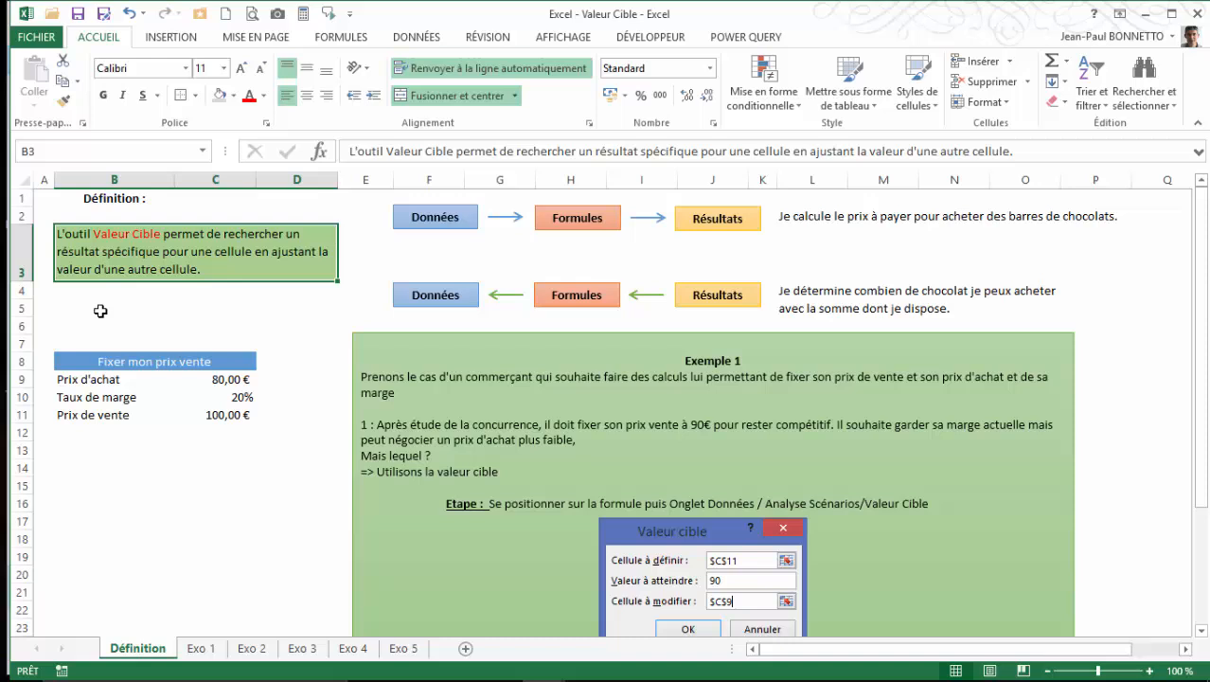
left_click(440, 237)
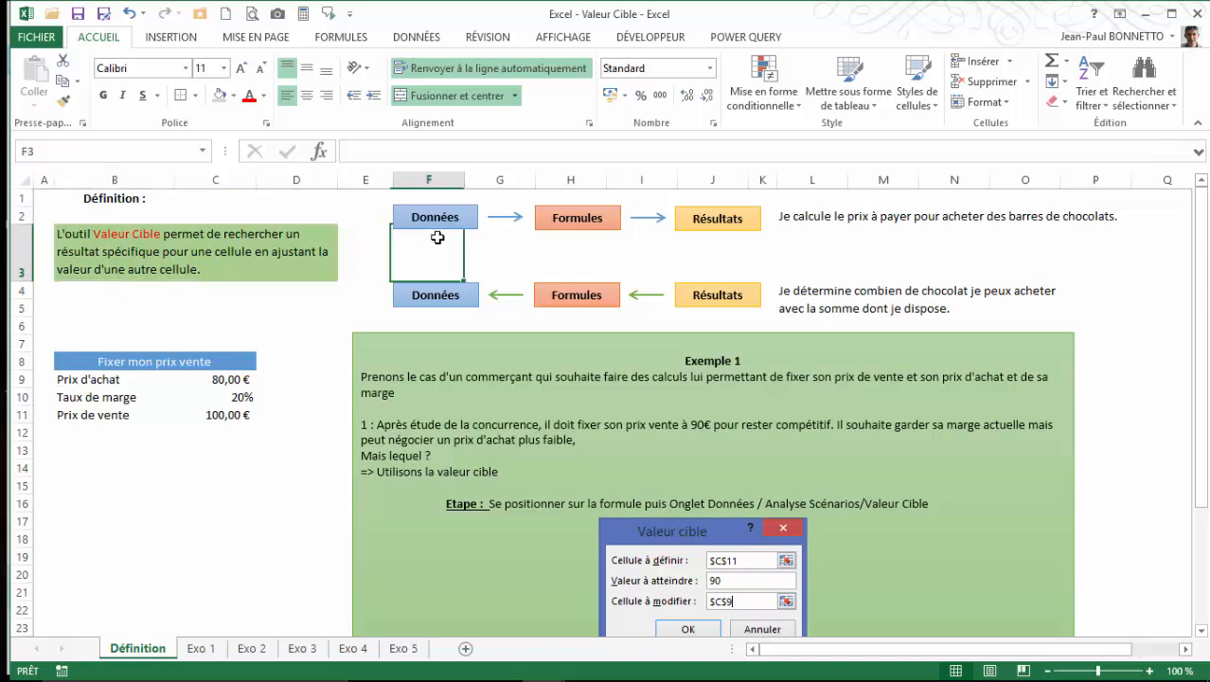
left_click(717, 220)
left_click(819, 242)
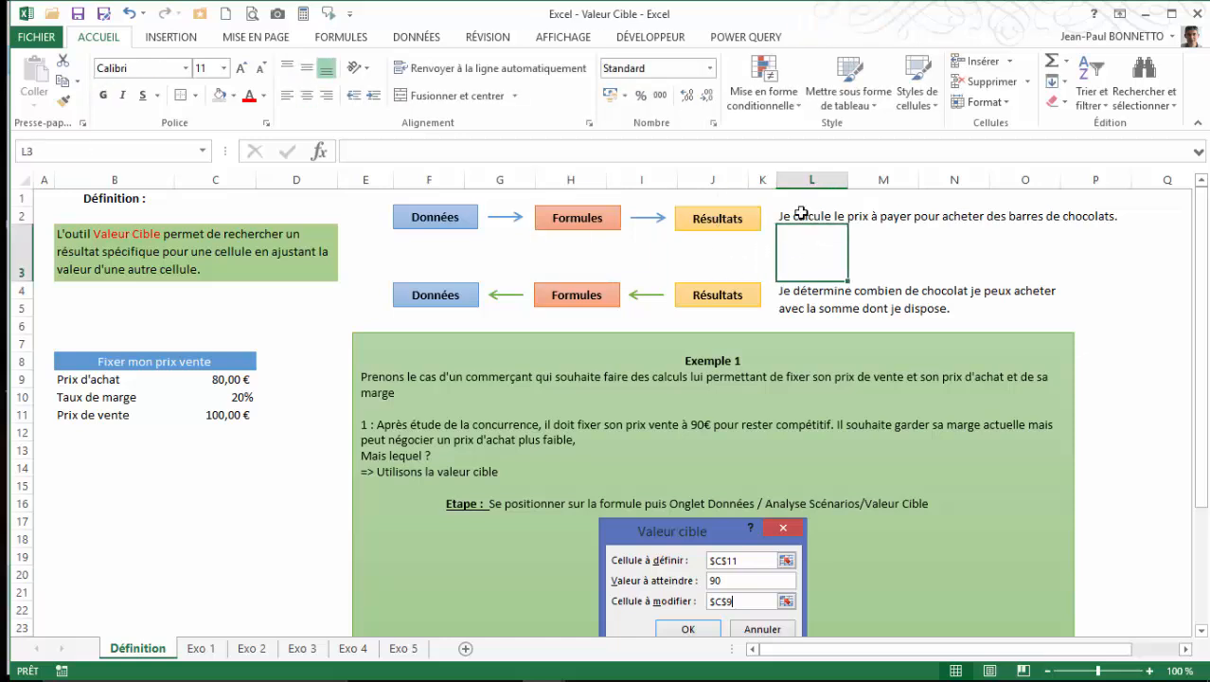
left_click(272, 254)
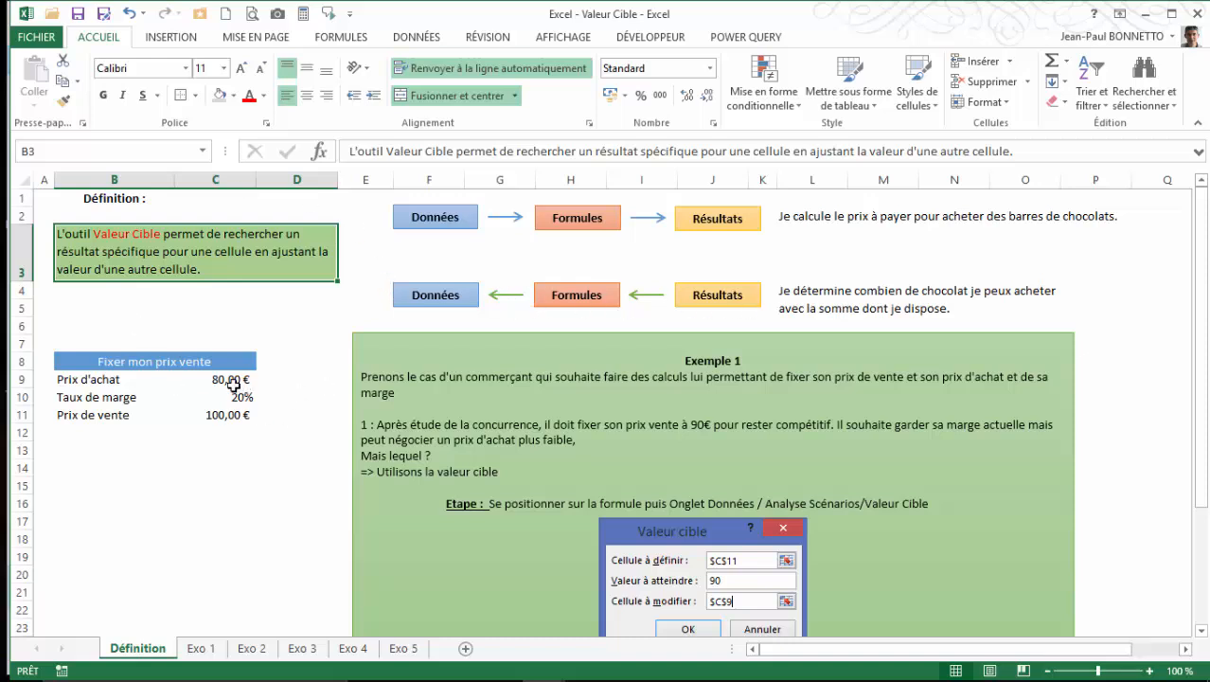
- Examine the purchase price, margin rate and selling price formula in the "Fixer mon prix vente" table
left_click(145, 362)
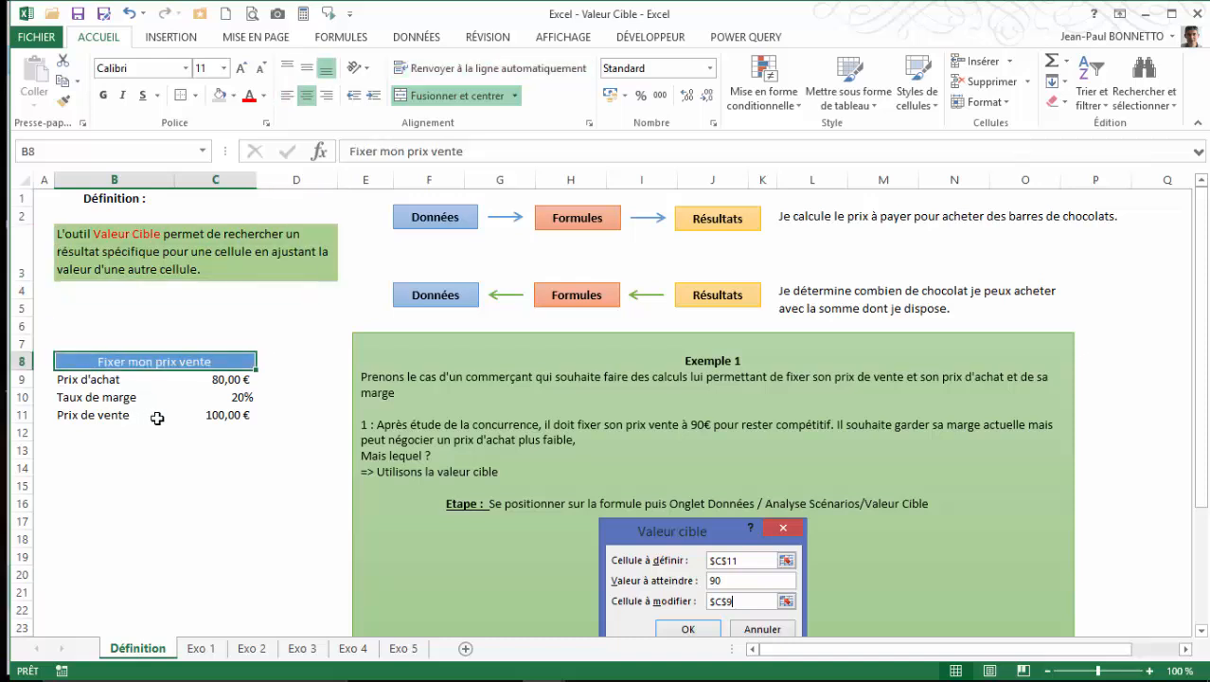
left_click(226, 380)
left_click(228, 398)
left_click(228, 414)
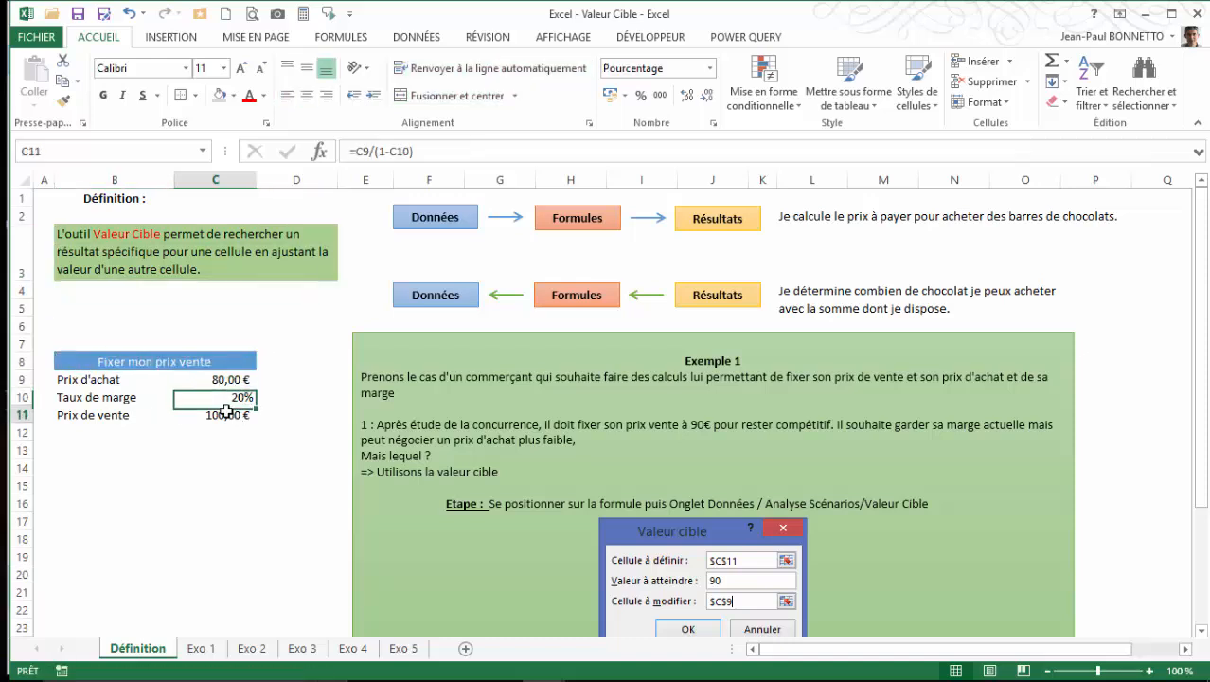
left_click(225, 379)
left_click(230, 414)
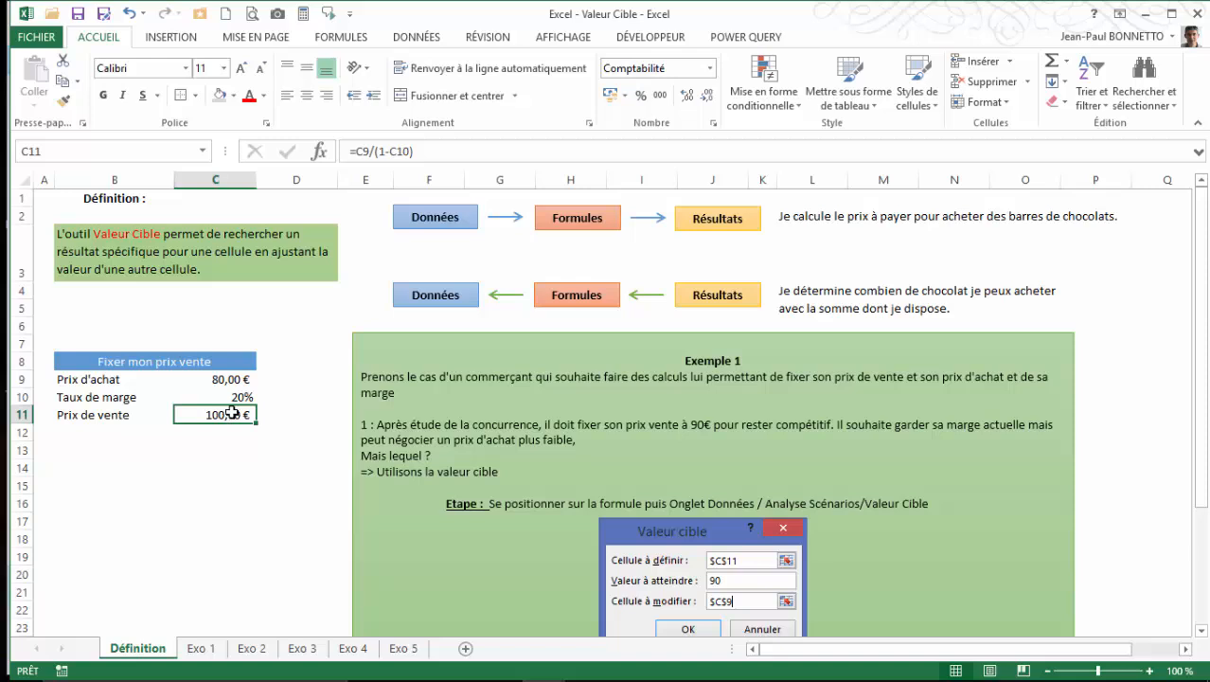
left_click(285, 426)
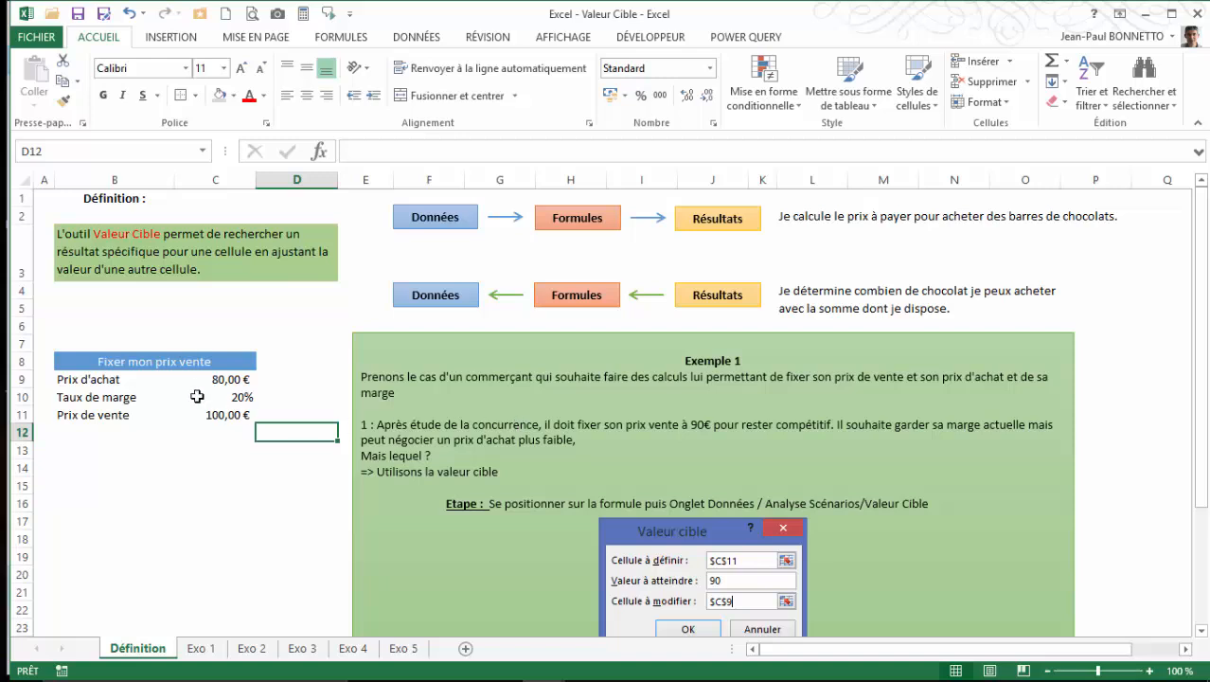
left_click(237, 414)
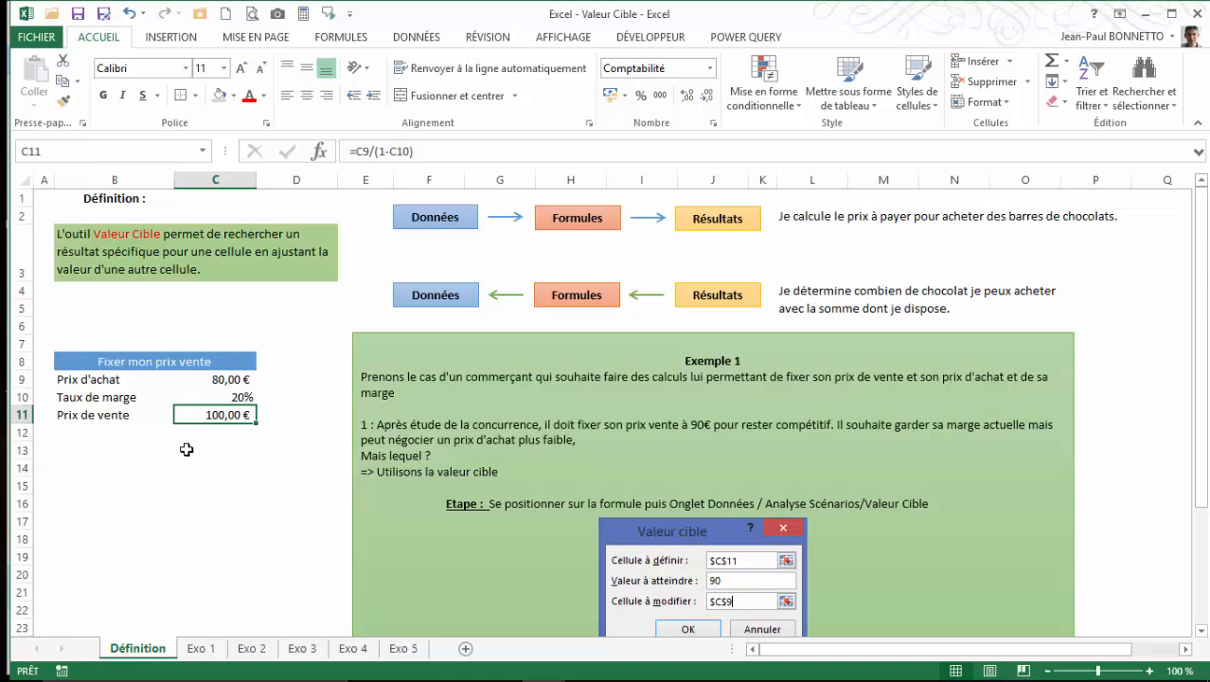
left_click(229, 395)
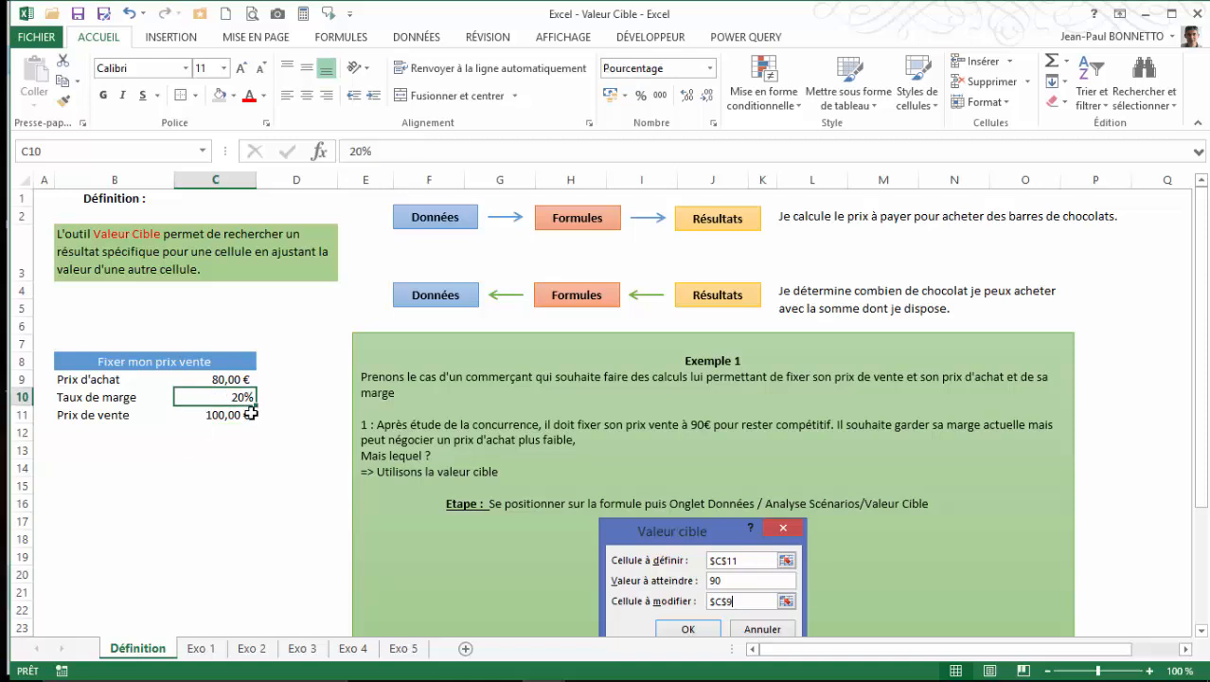
left_click(225, 414)
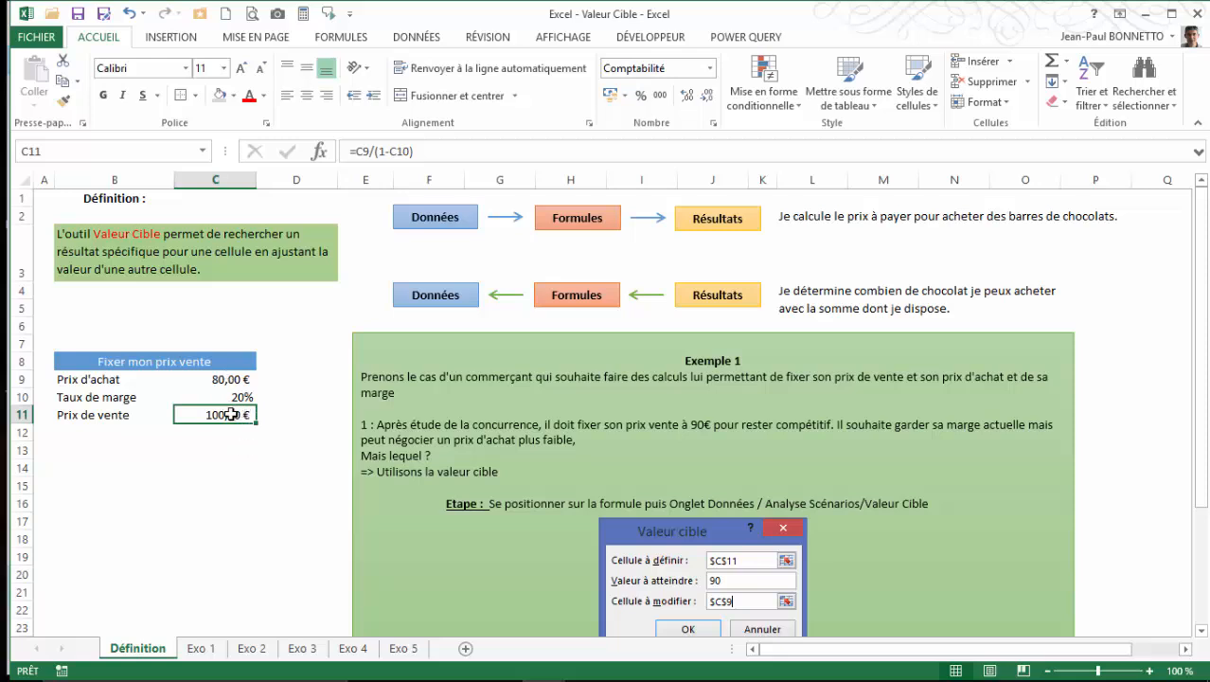
left_click(220, 380)
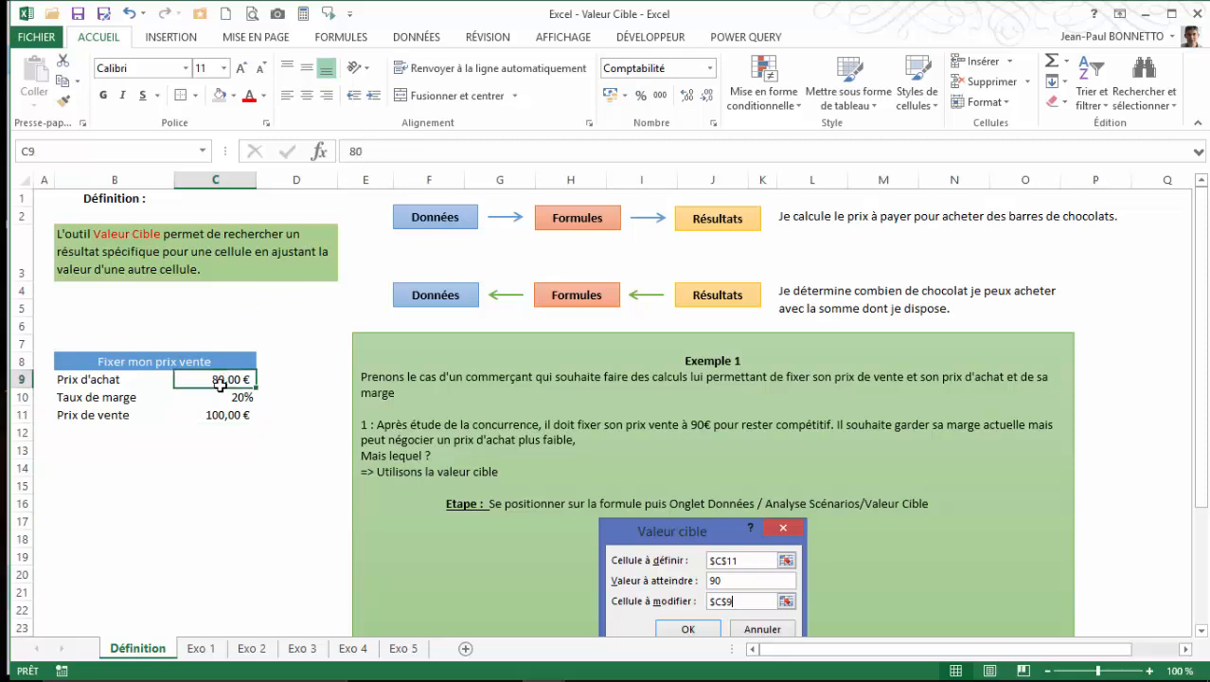
left_click(241, 397)
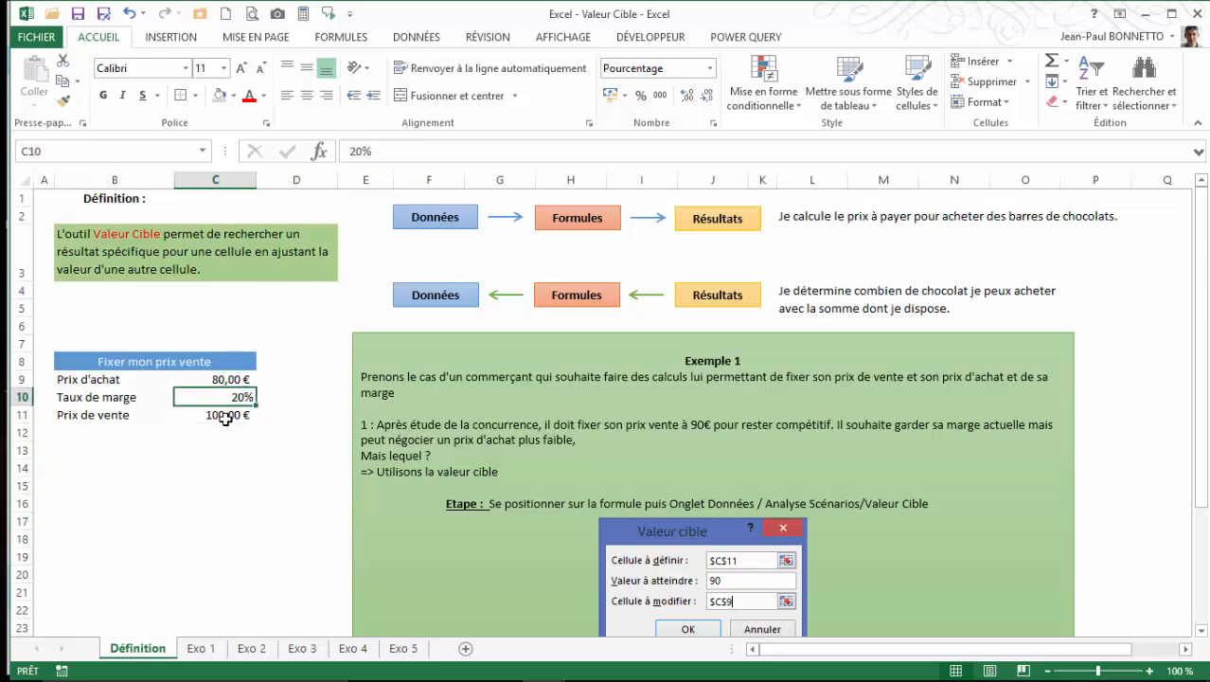
- Open Goal Seek (Valeur cible) with the selling price formula in C11 as the cell to define
left_click(224, 419)
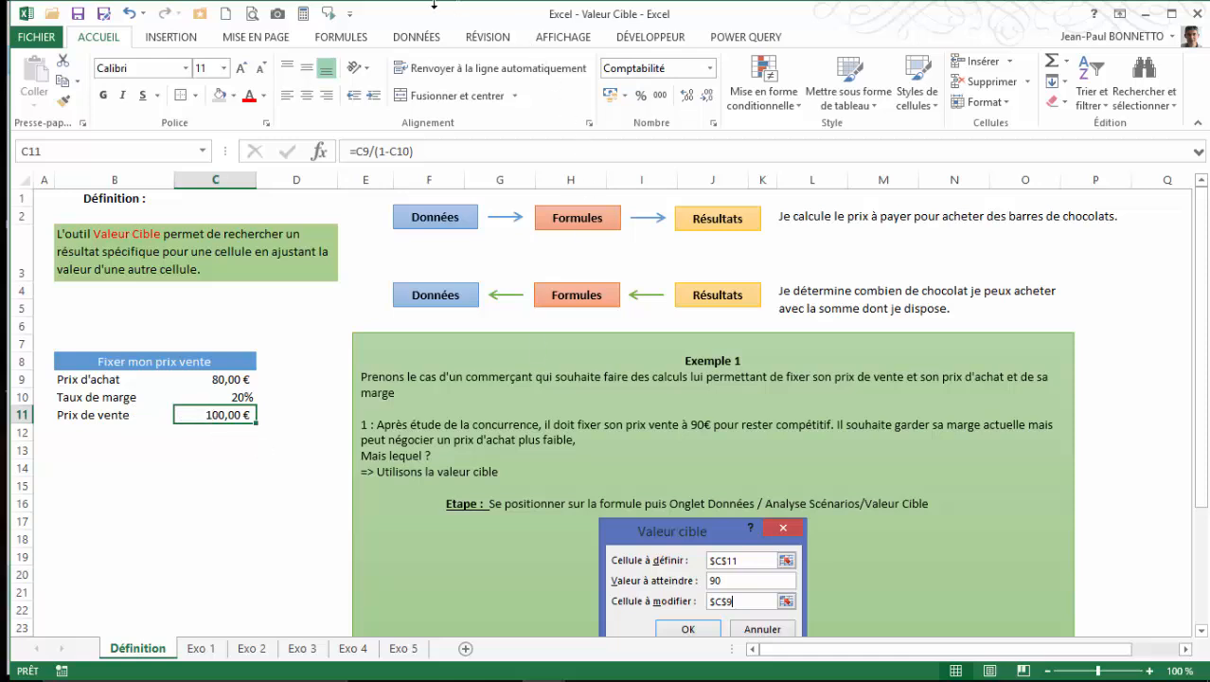
left_click(418, 41)
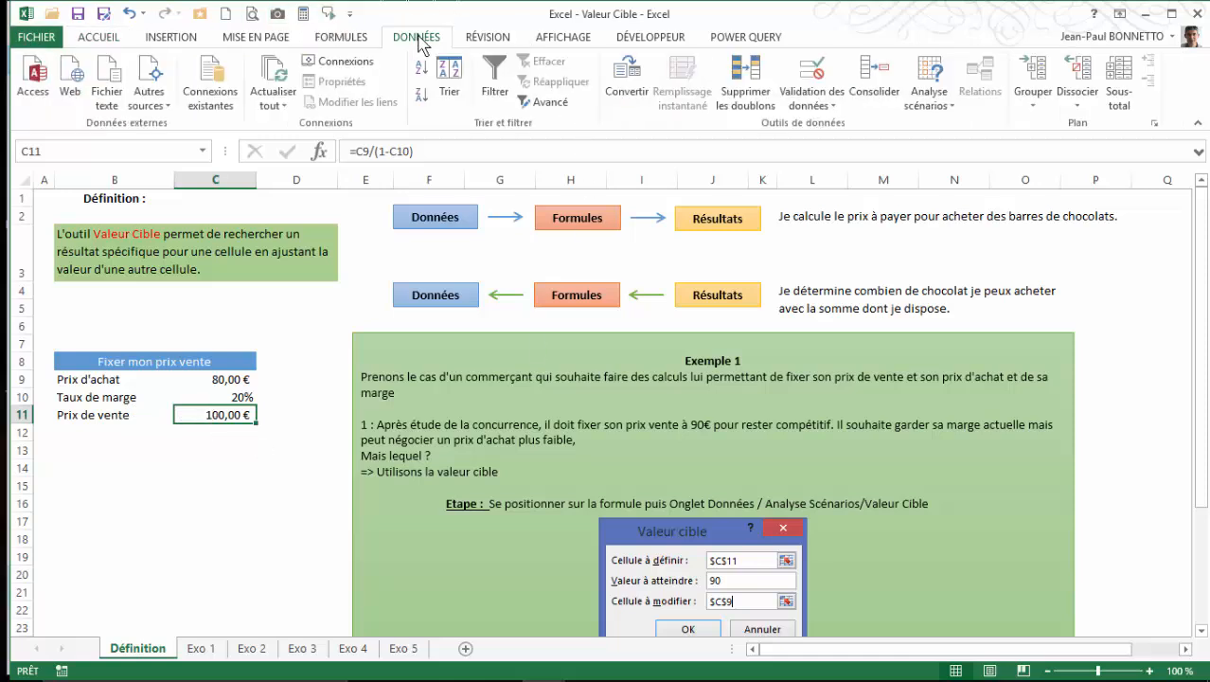
left_click(921, 104)
left_click(958, 146)
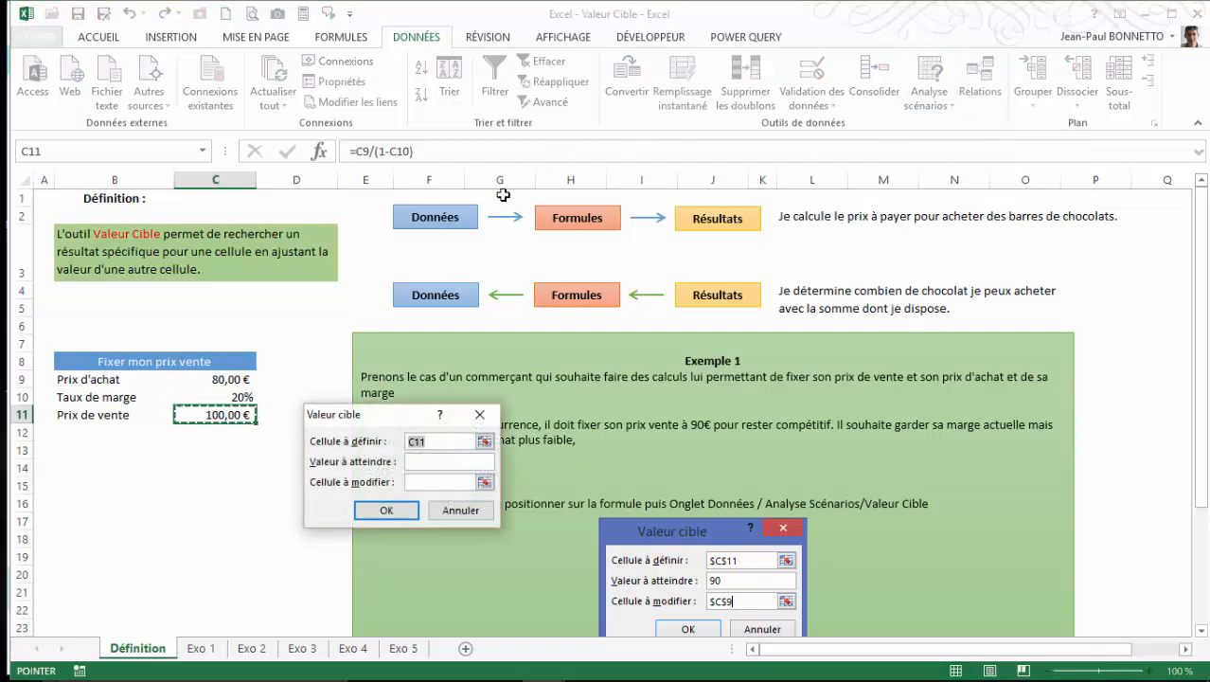
left_click_drag(402, 420, 470, 351)
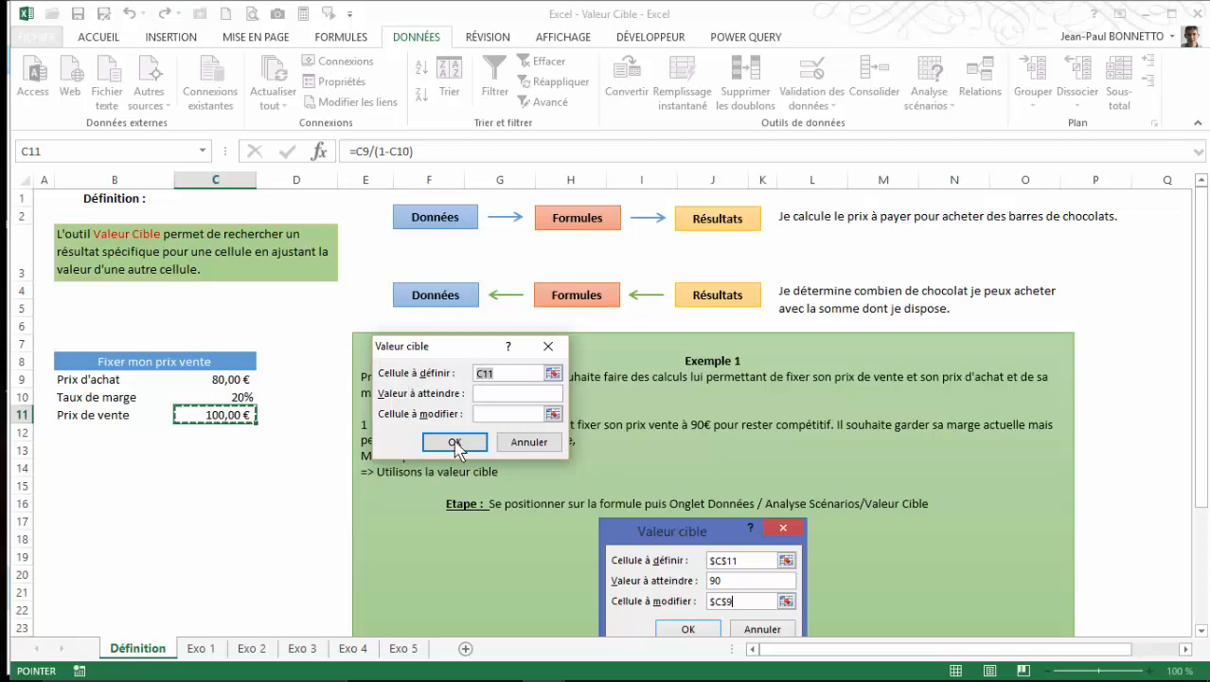
left_click(499, 393)
left_click_drag(483, 346, 514, 456)
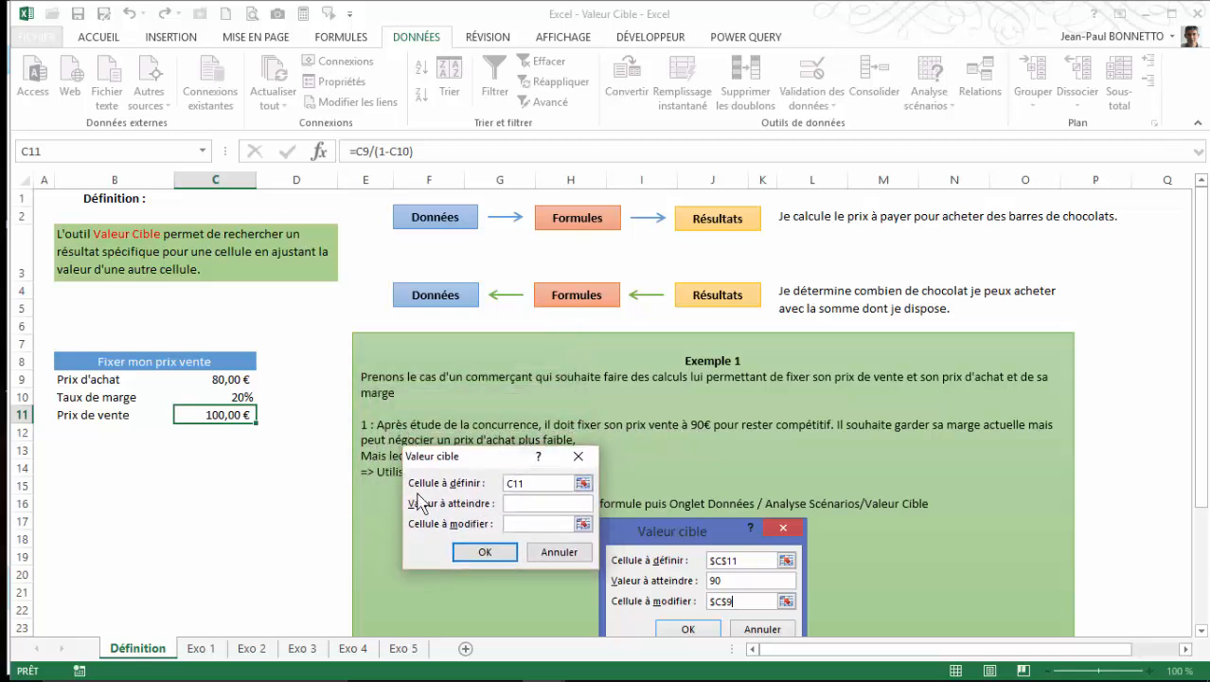
- Solve for a target value of 90 by changing the purchase price in C9, and keep the solution
left_click(545, 507)
type("90")
left_click(583, 523)
left_click(237, 380)
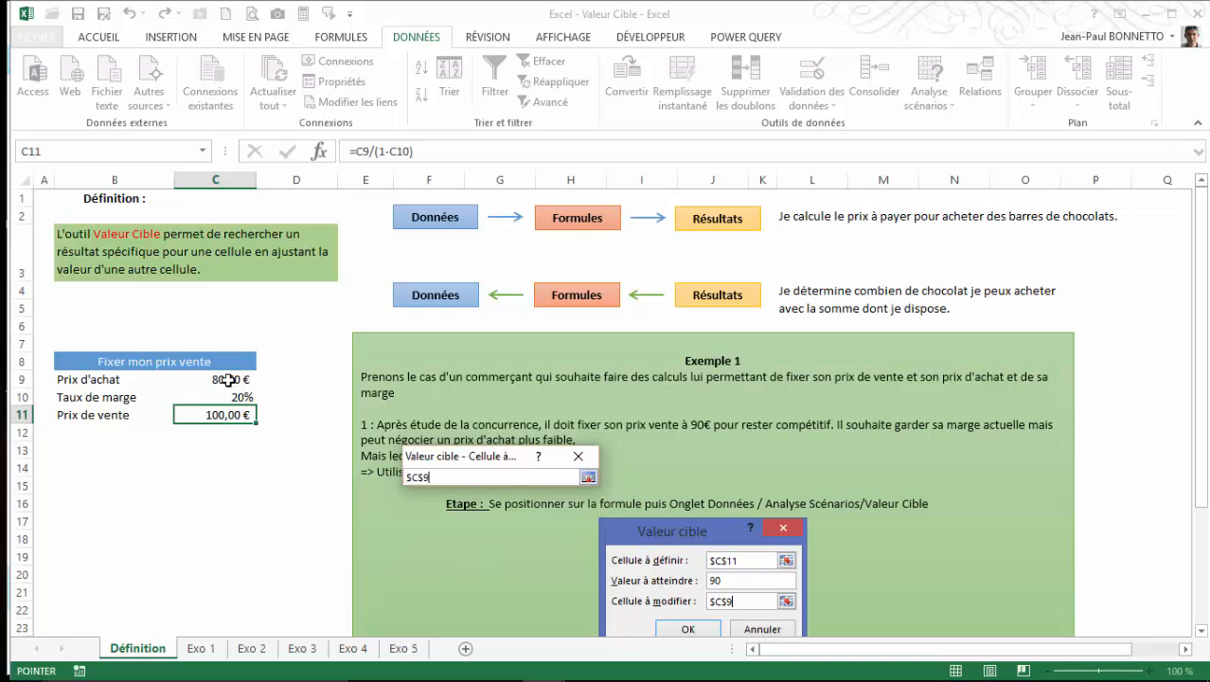
left_click(588, 476)
left_click(483, 552)
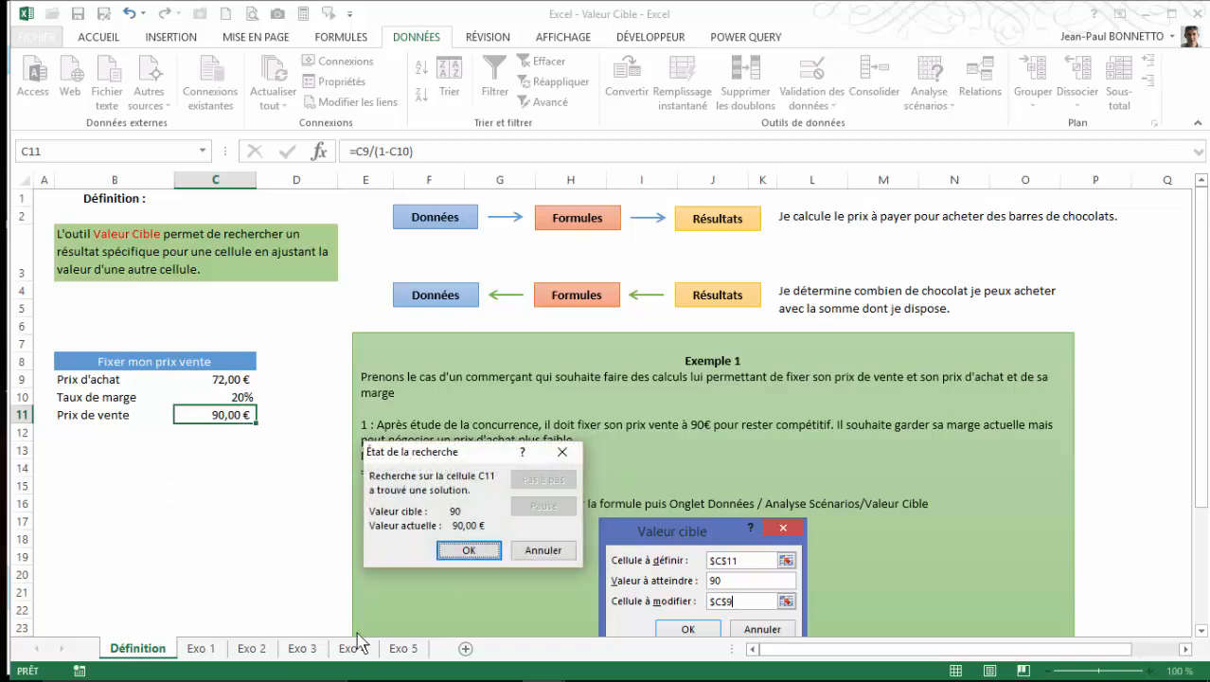
left_click_drag(480, 462, 201, 468)
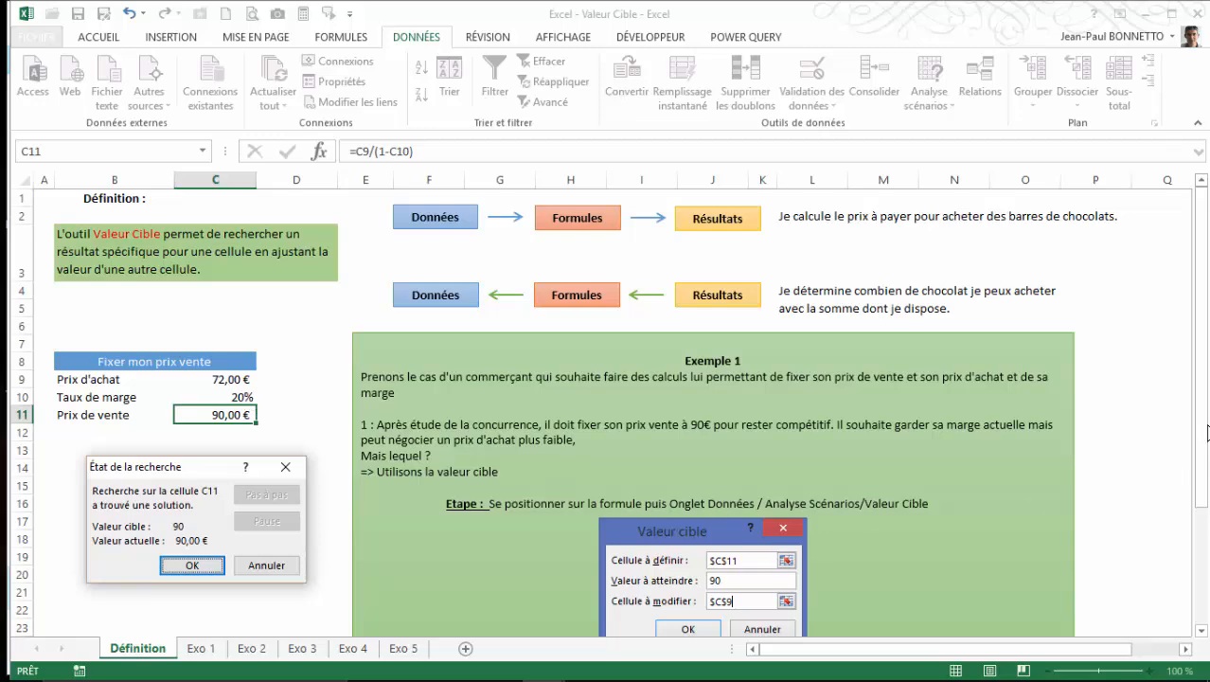
left_click(193, 566)
- Read the Exemple 2 question and set the purchase price in C9 back to 80
left_click_drag(1203, 394, 1203, 422)
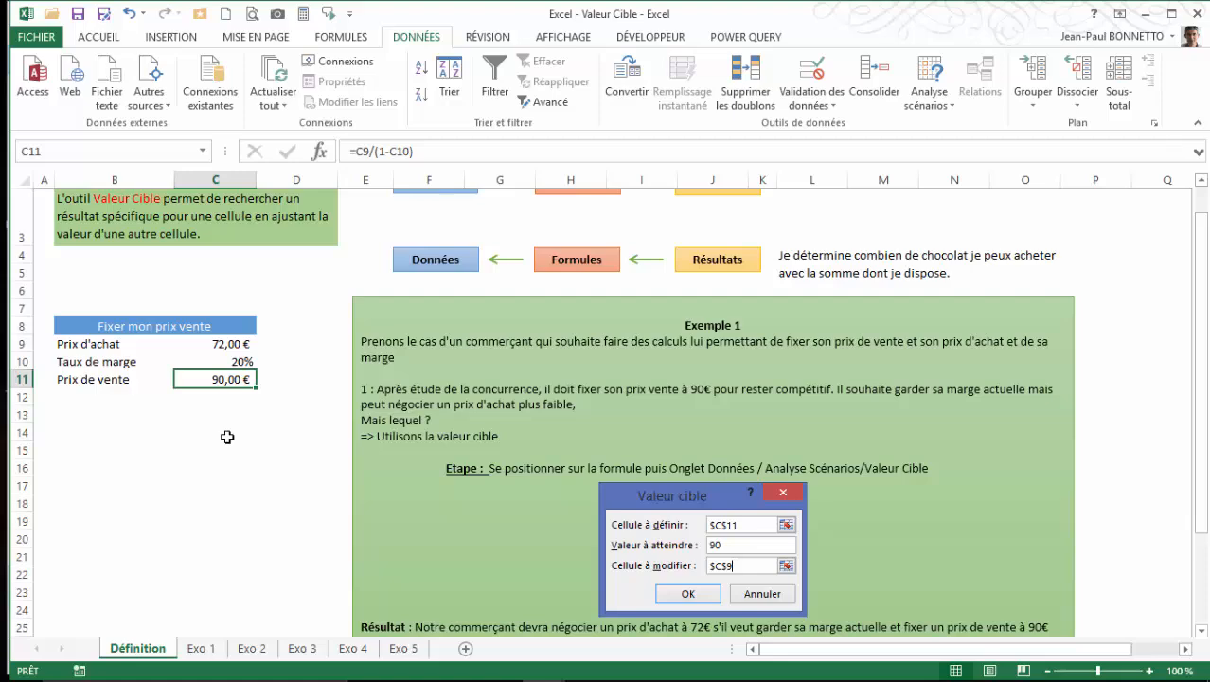
scroll(228, 437, "down", 4)
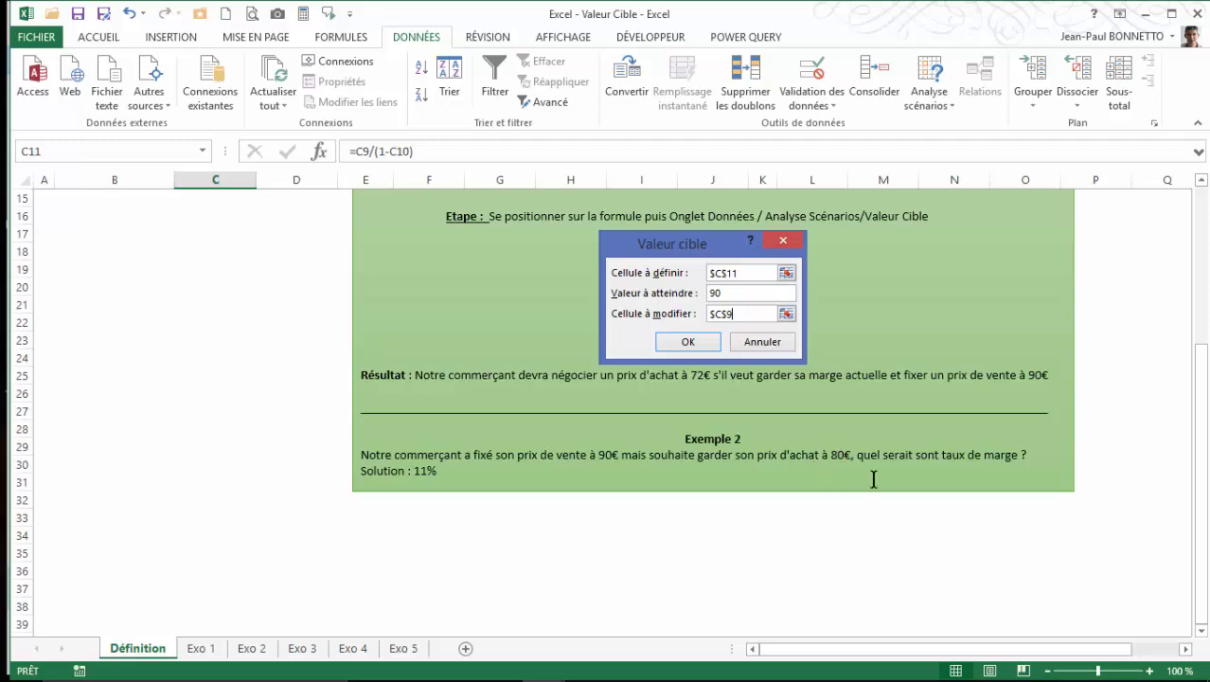
left_click_drag(1201, 405, 1201, 254)
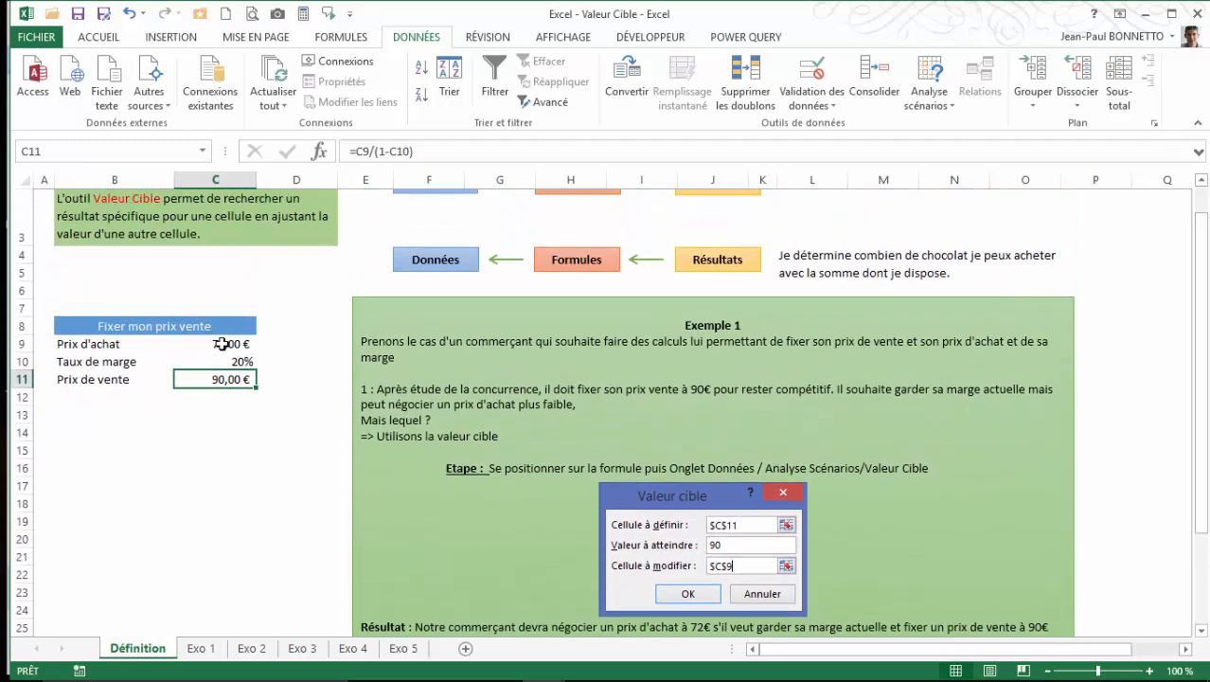
left_click(220, 341)
type("80")
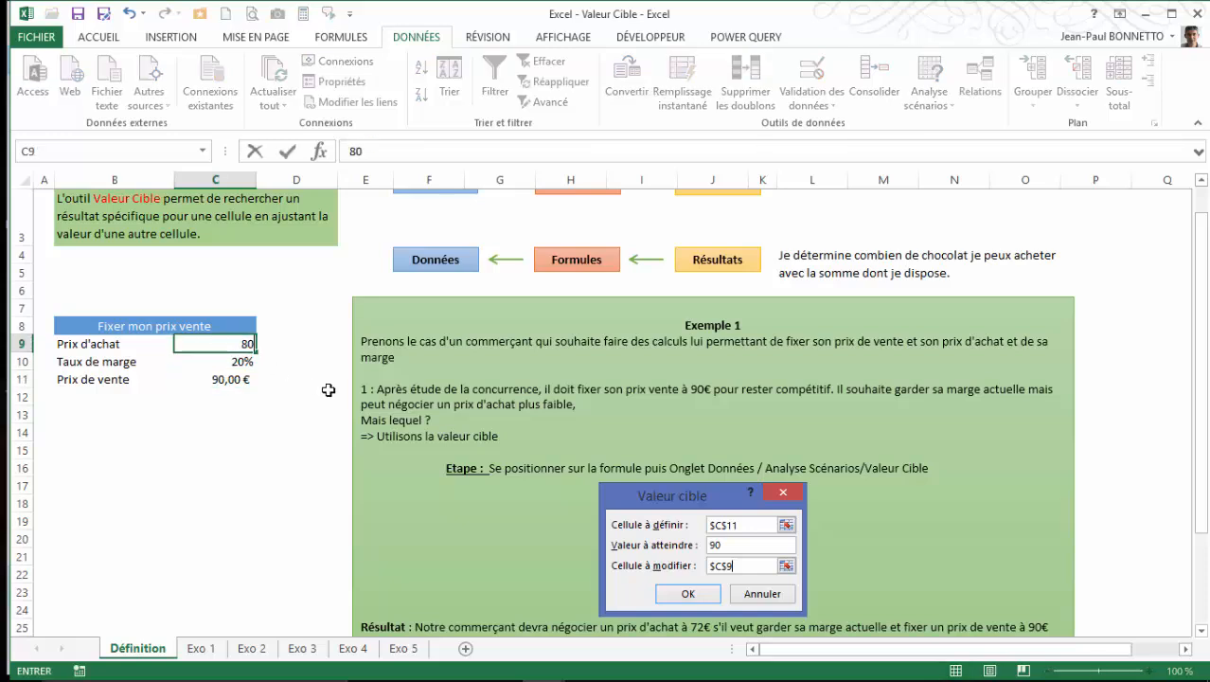
key("Return")
- Commit the purchase price of 80 in C9 and review the purchase price, margin rate and selling price cells
left_click(236, 383)
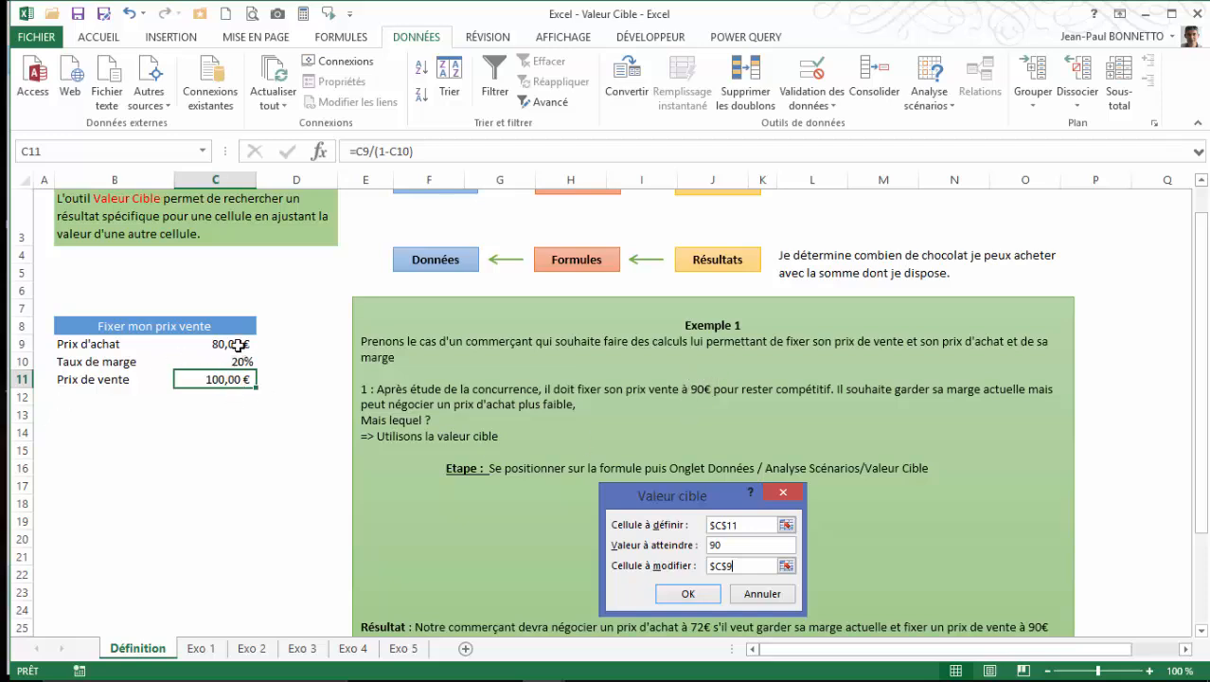
left_click(236, 345)
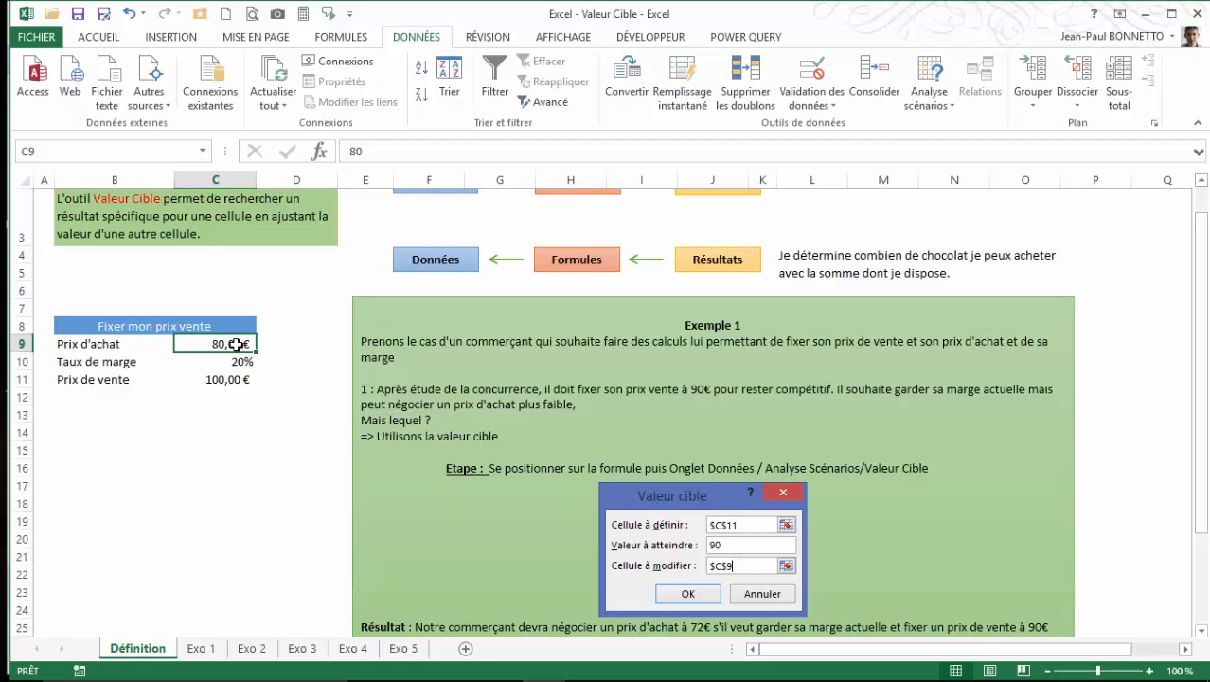
left_click(230, 361)
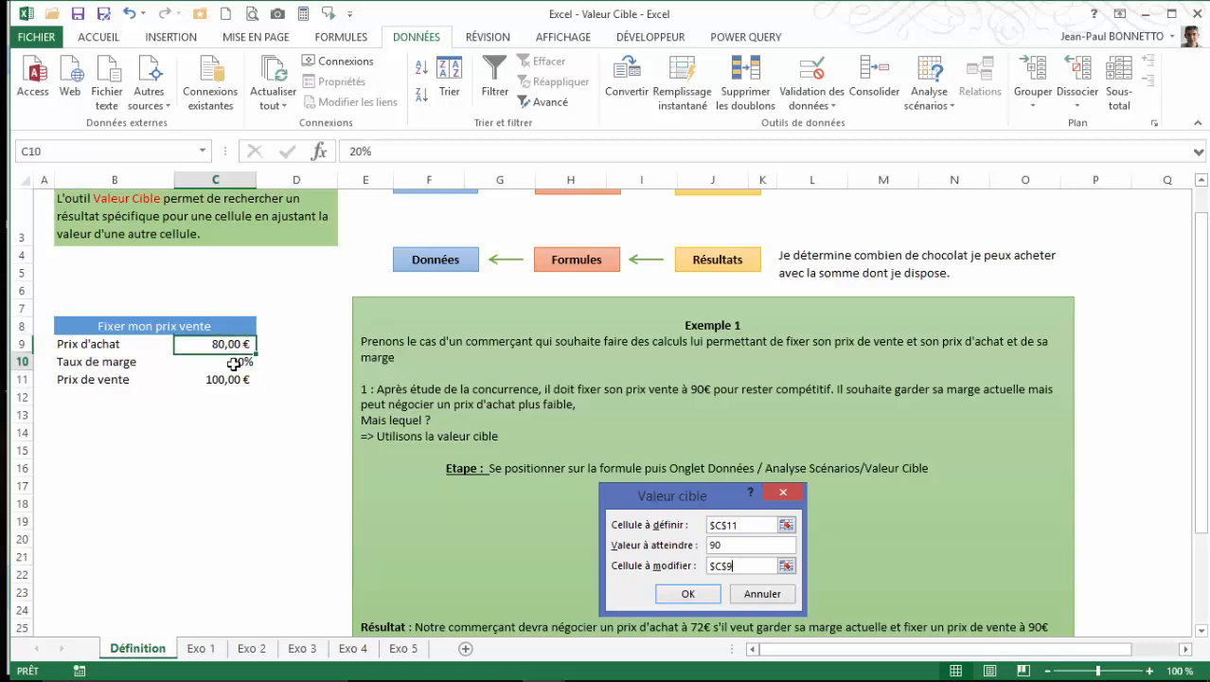
left_click(217, 379)
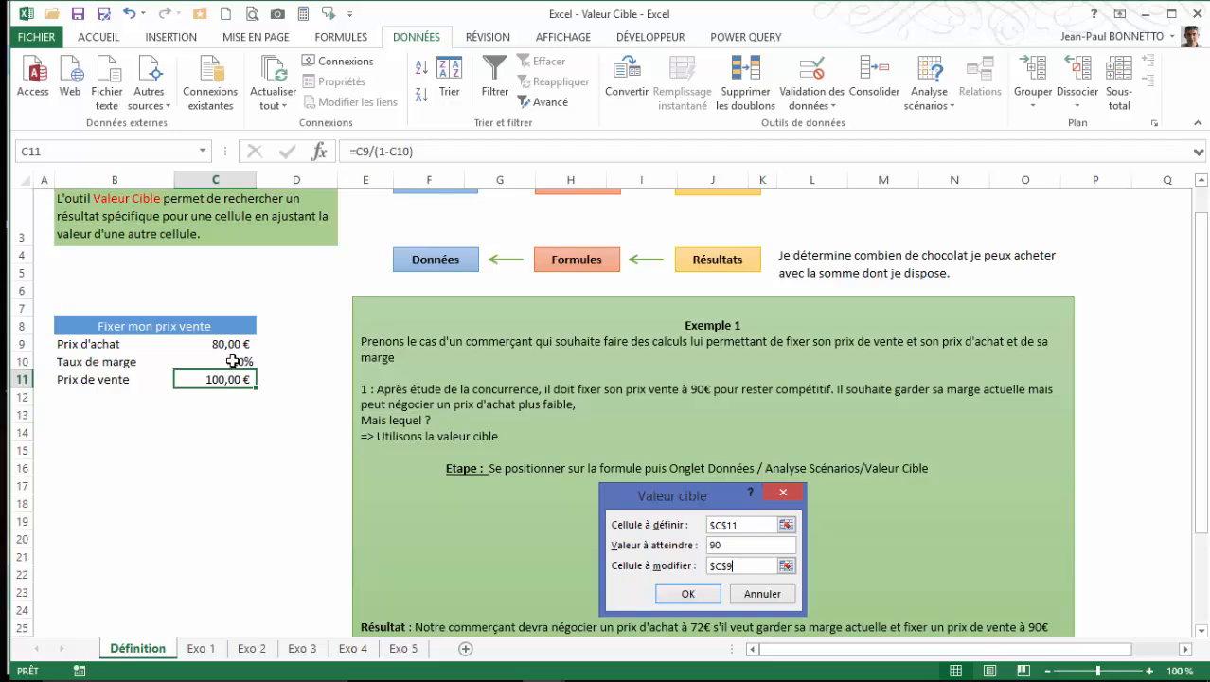
left_click(226, 344)
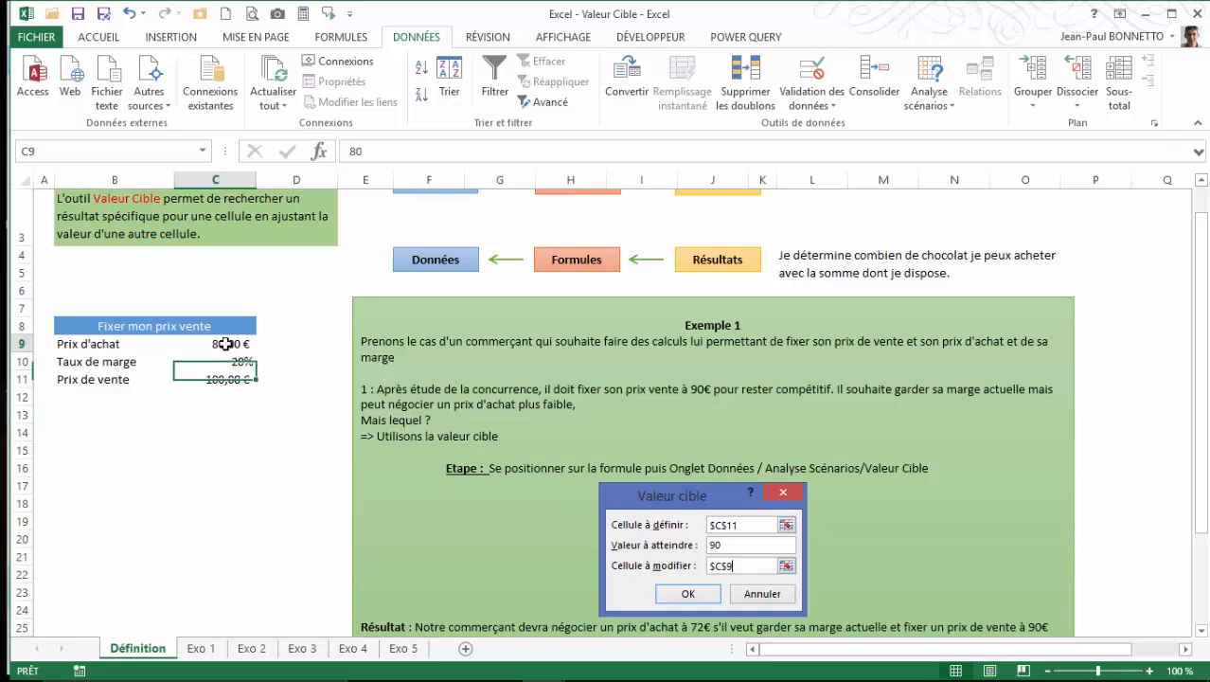
- Run Goal Seek (Valeur cible) on C11 with a target value of 90, changing the margin rate in C10, and keep the solution
left_click(228, 379)
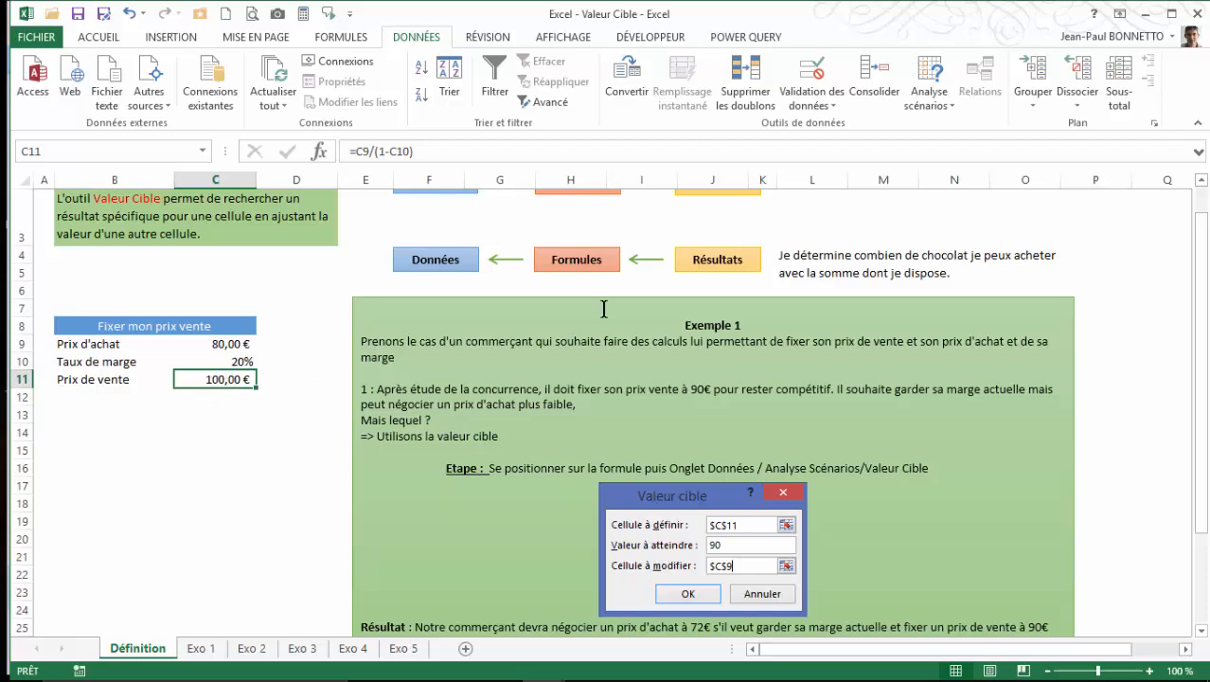
left_click(929, 101)
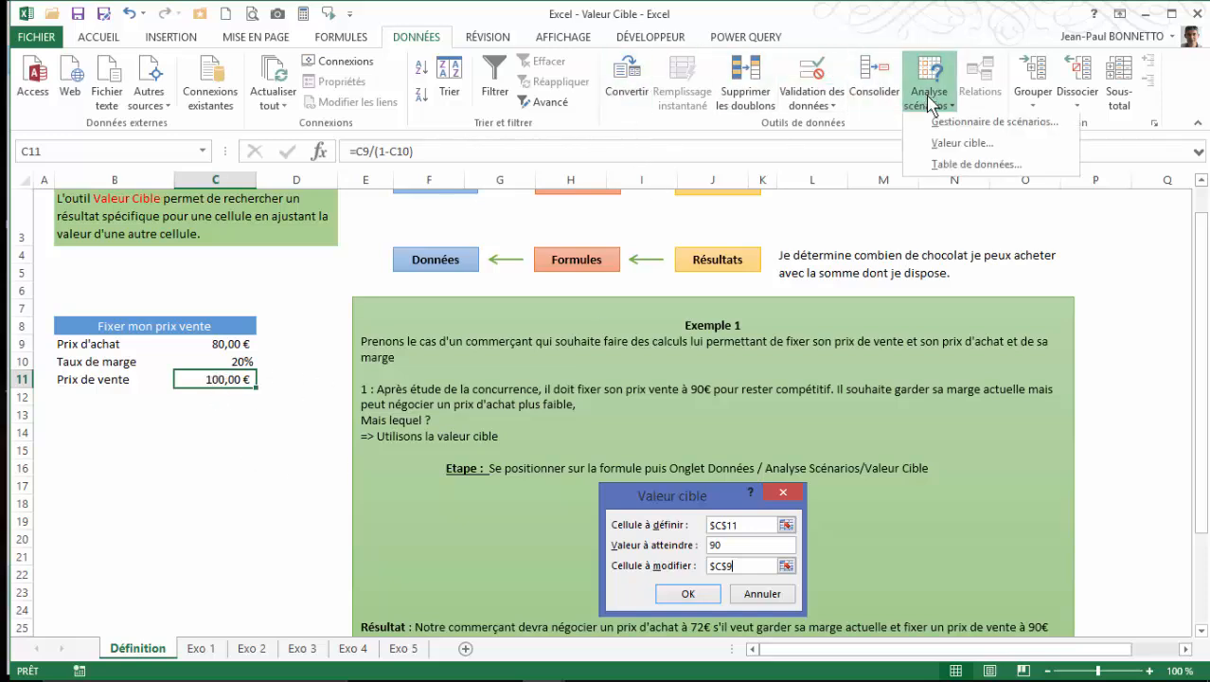
left_click(962, 143)
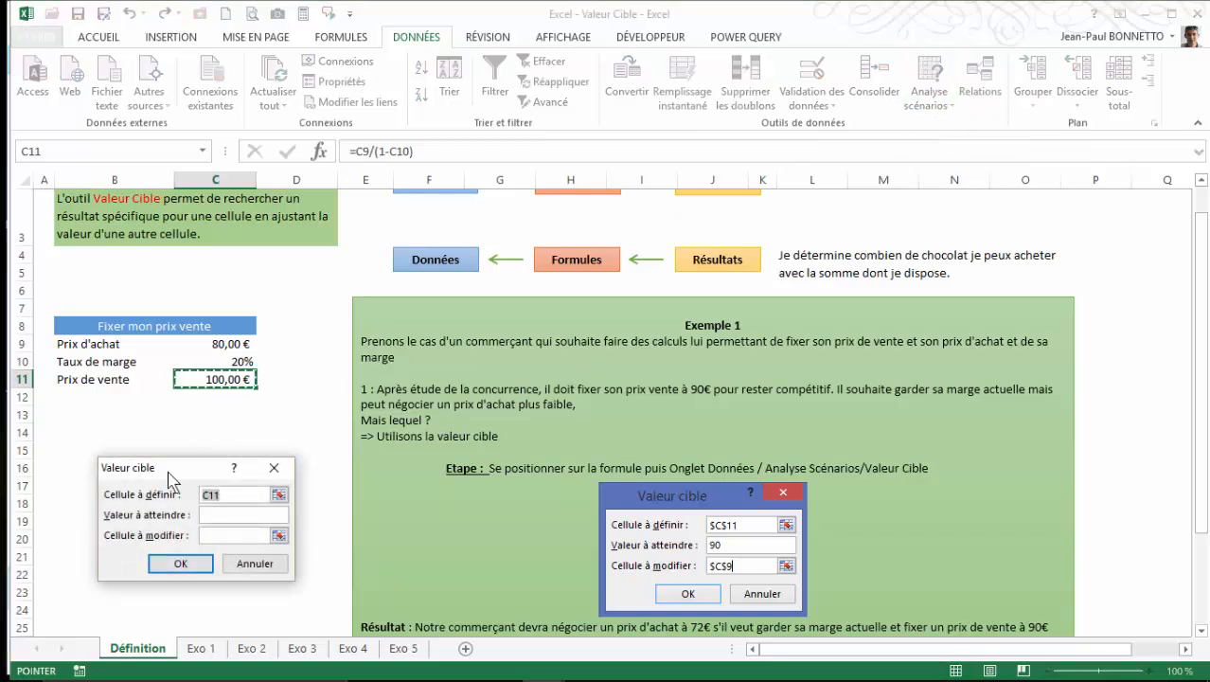
left_click(233, 516)
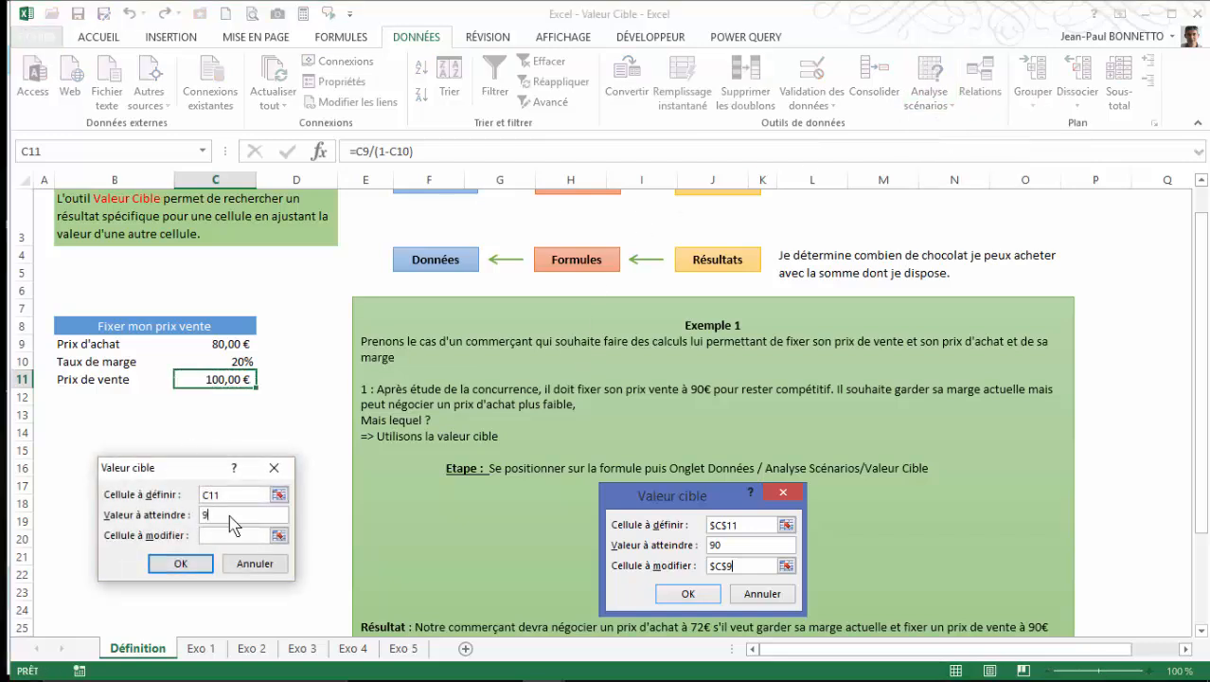
left_click(278, 535)
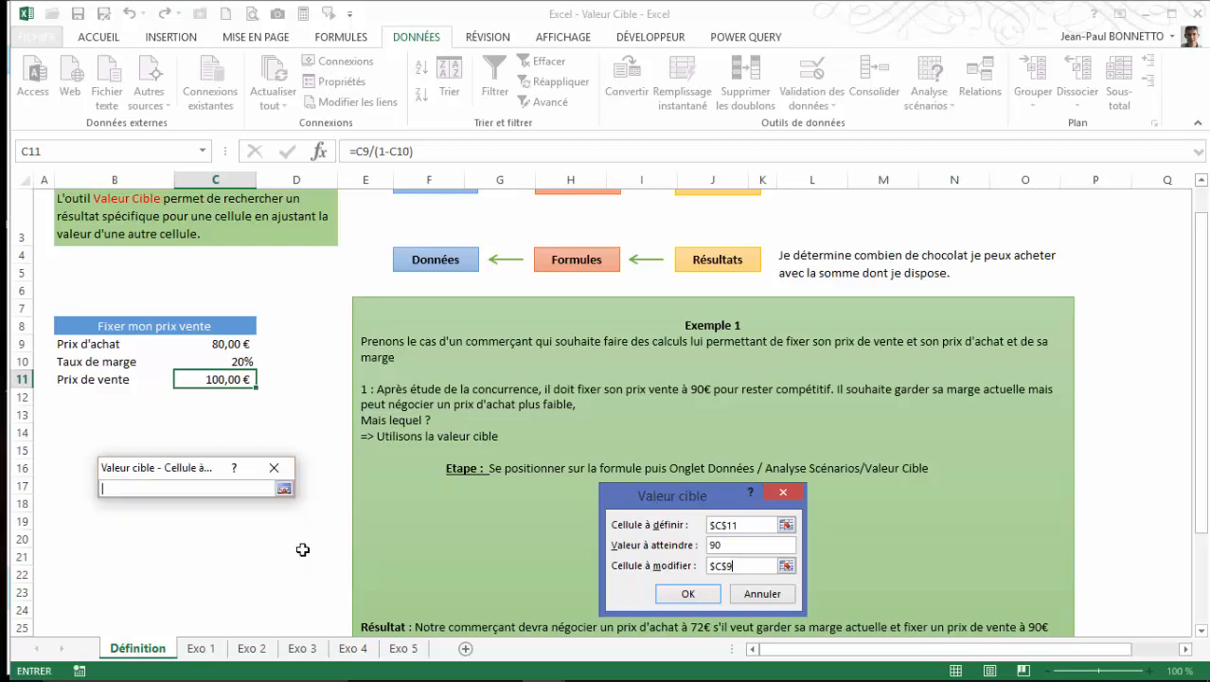
left_click(233, 360)
left_click(284, 489)
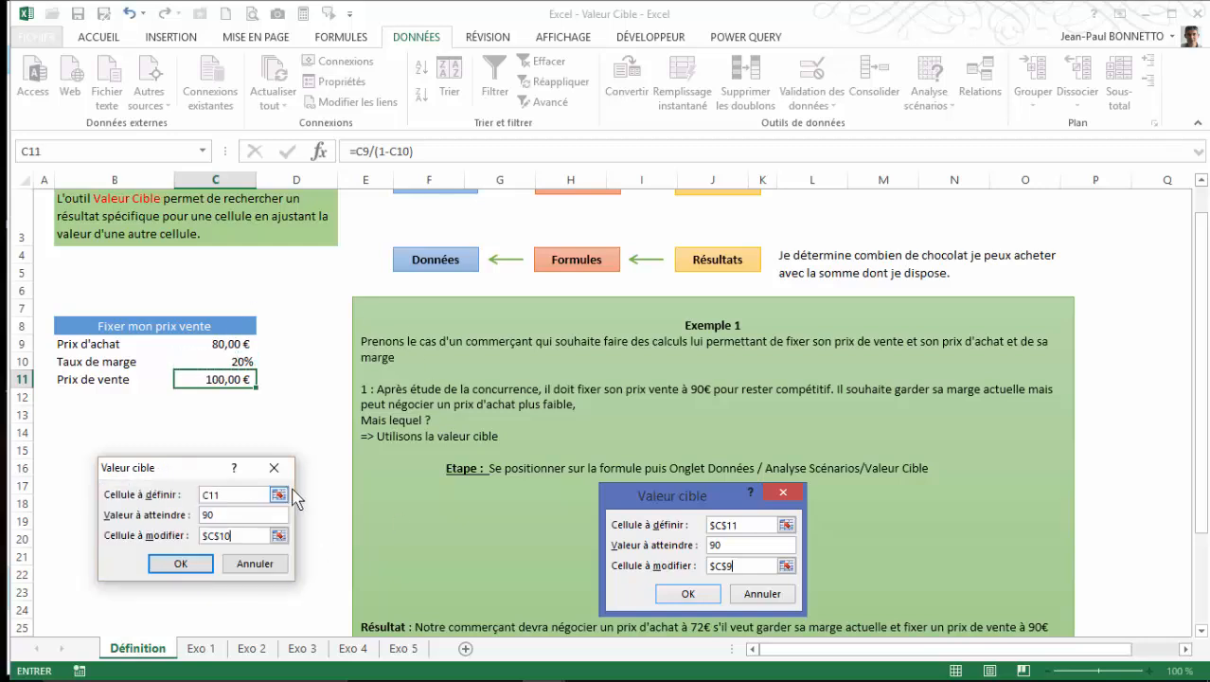
left_click(182, 563)
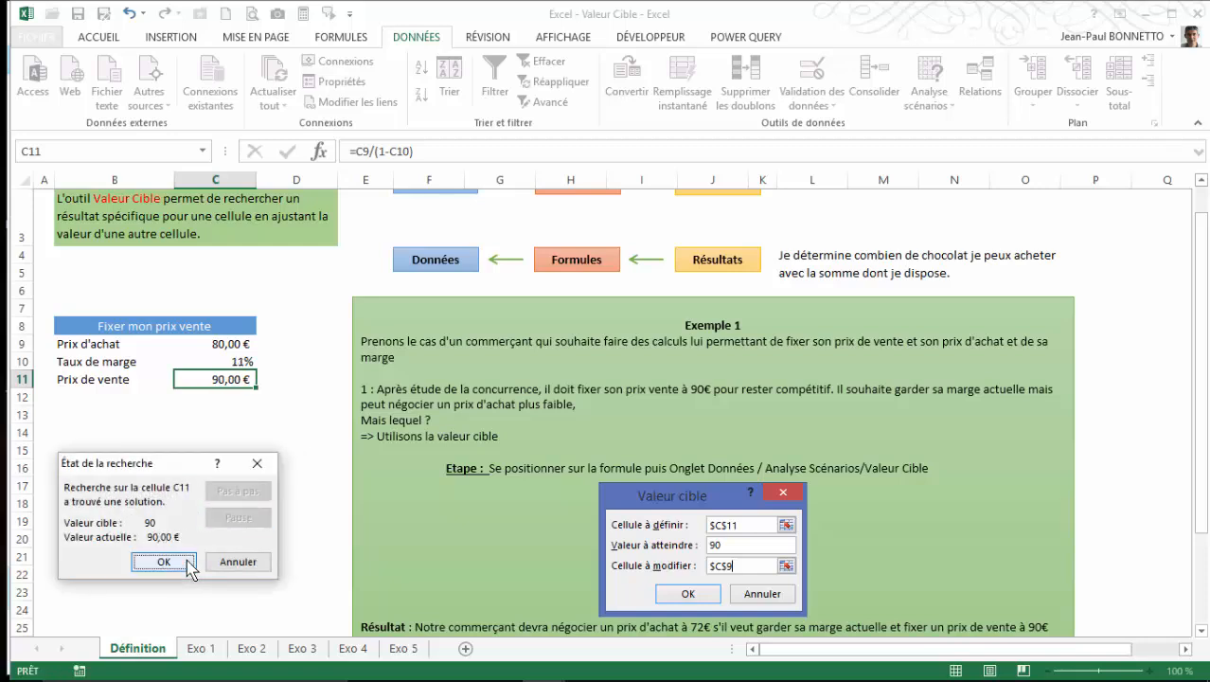
left_click(165, 563)
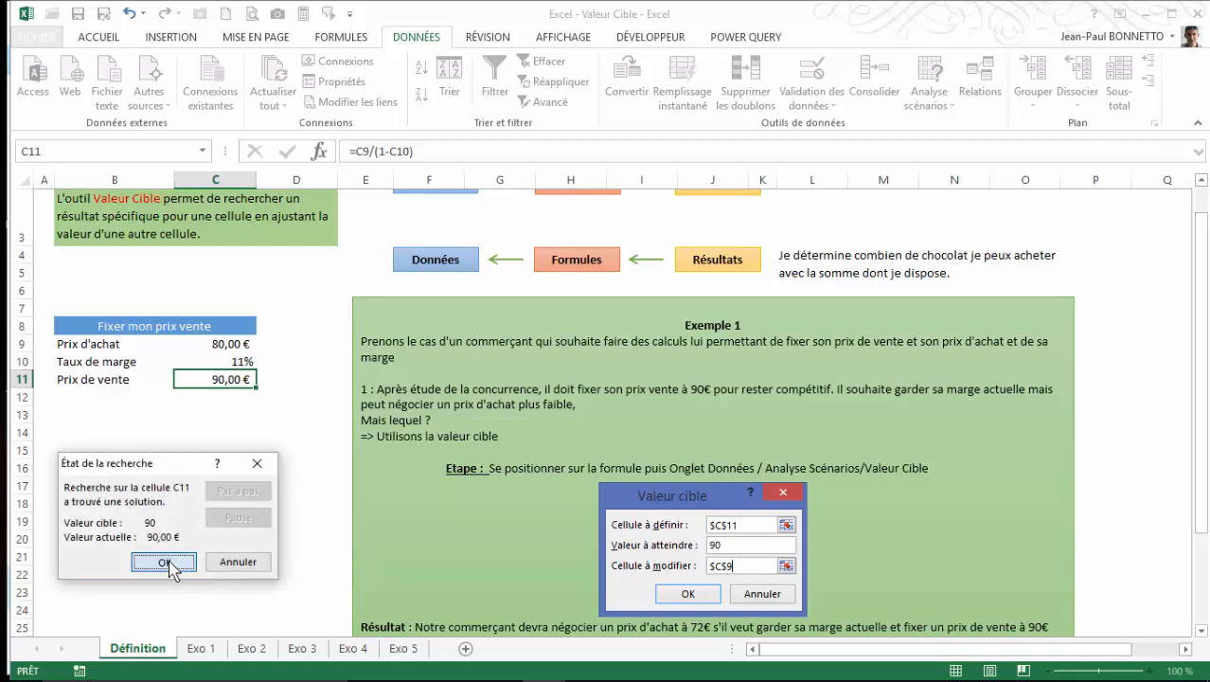
- Check the solved margin rate in C10 against the Exemple 2 solution, along with the purchase and selling prices
left_click(254, 362)
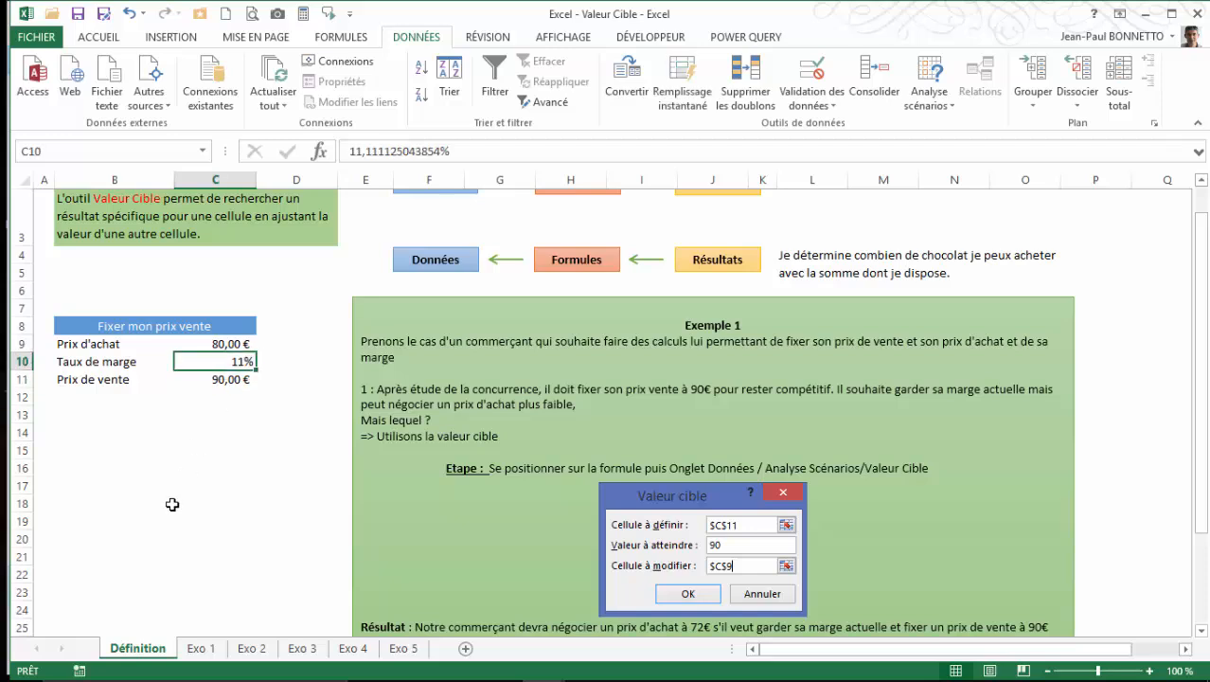
left_click(230, 344)
left_click(235, 379)
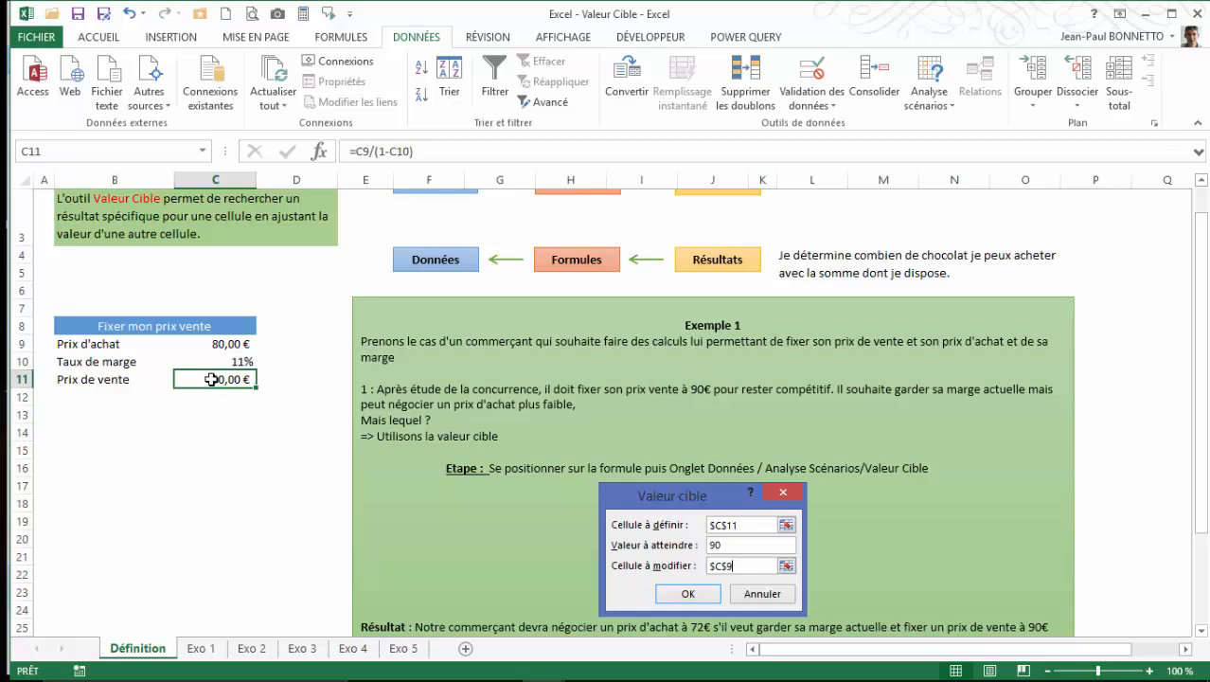
left_click(242, 362)
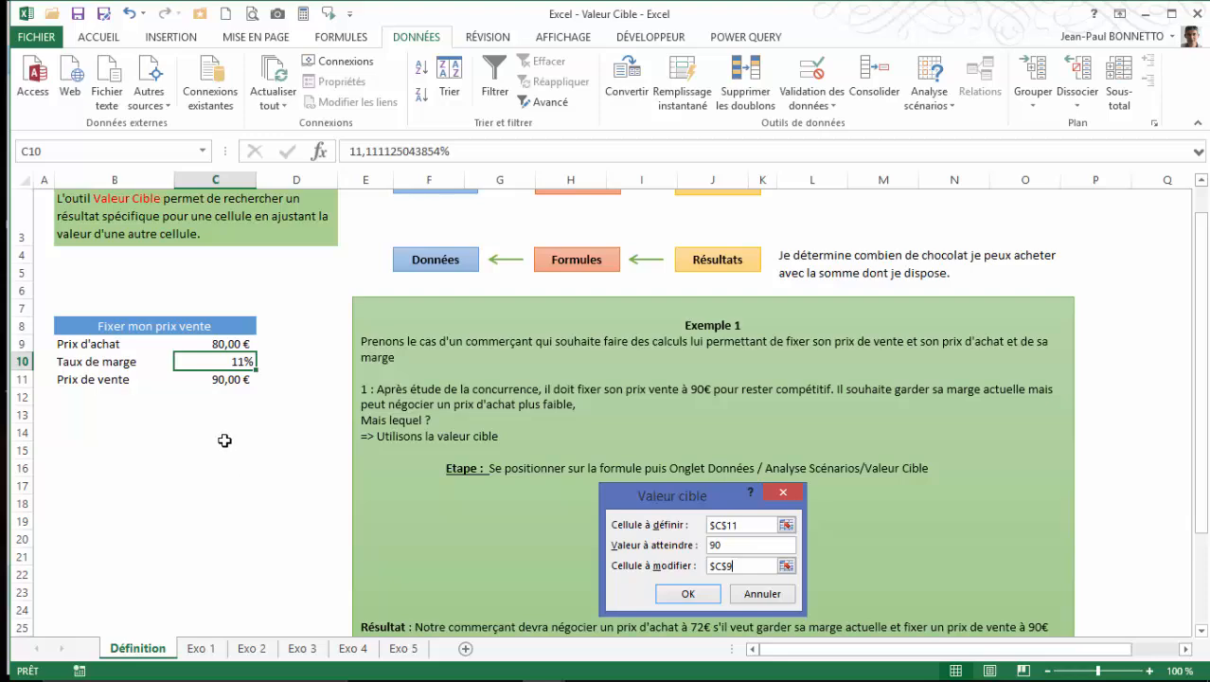
scroll(224, 436, "down", 4)
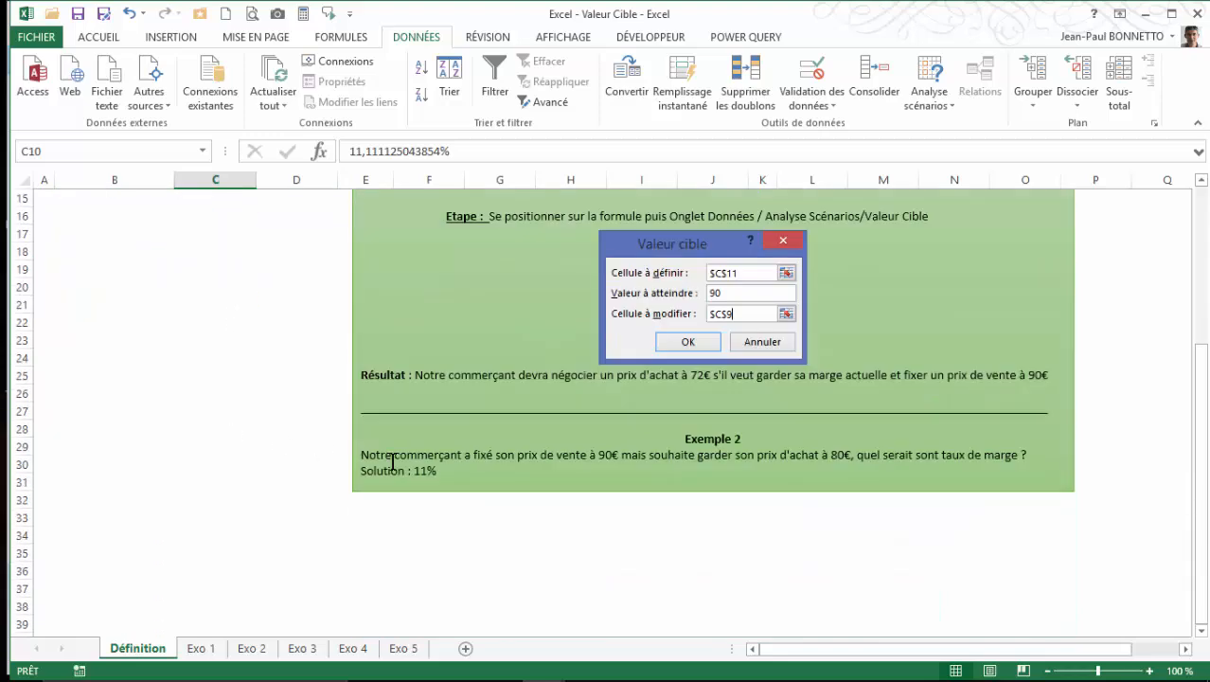
left_click(409, 478)
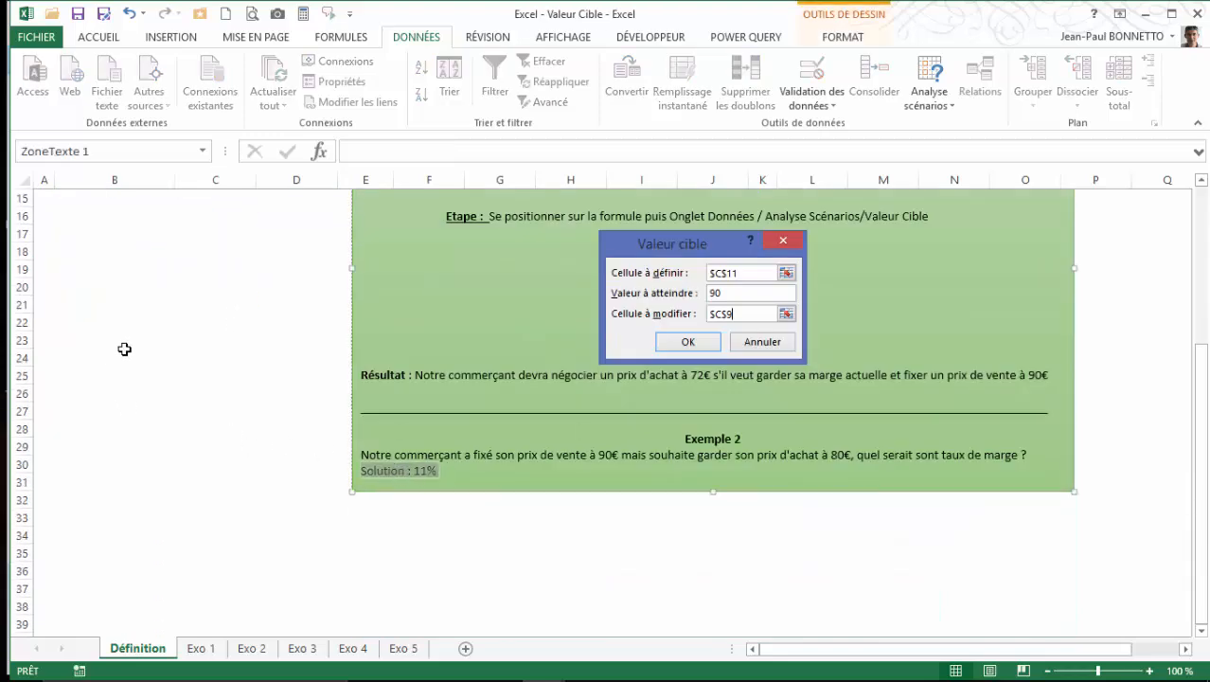
scroll(124, 350, "up", 4)
left_click(208, 360)
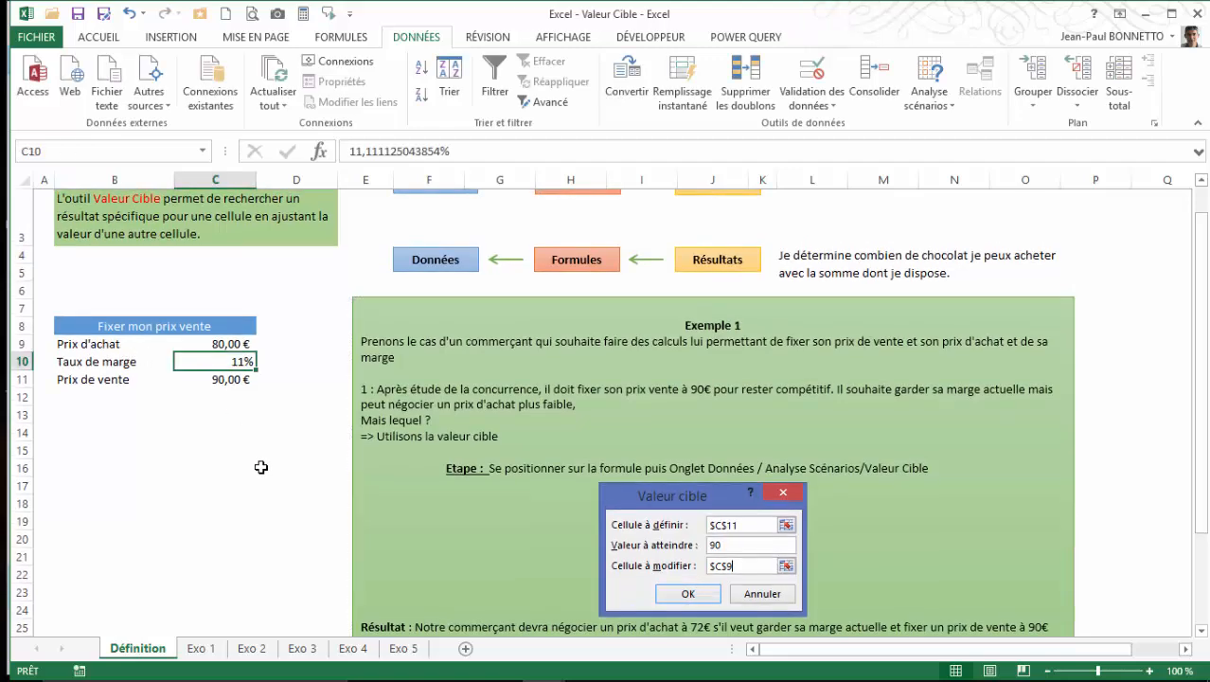
scroll(258, 417, "up", 1)
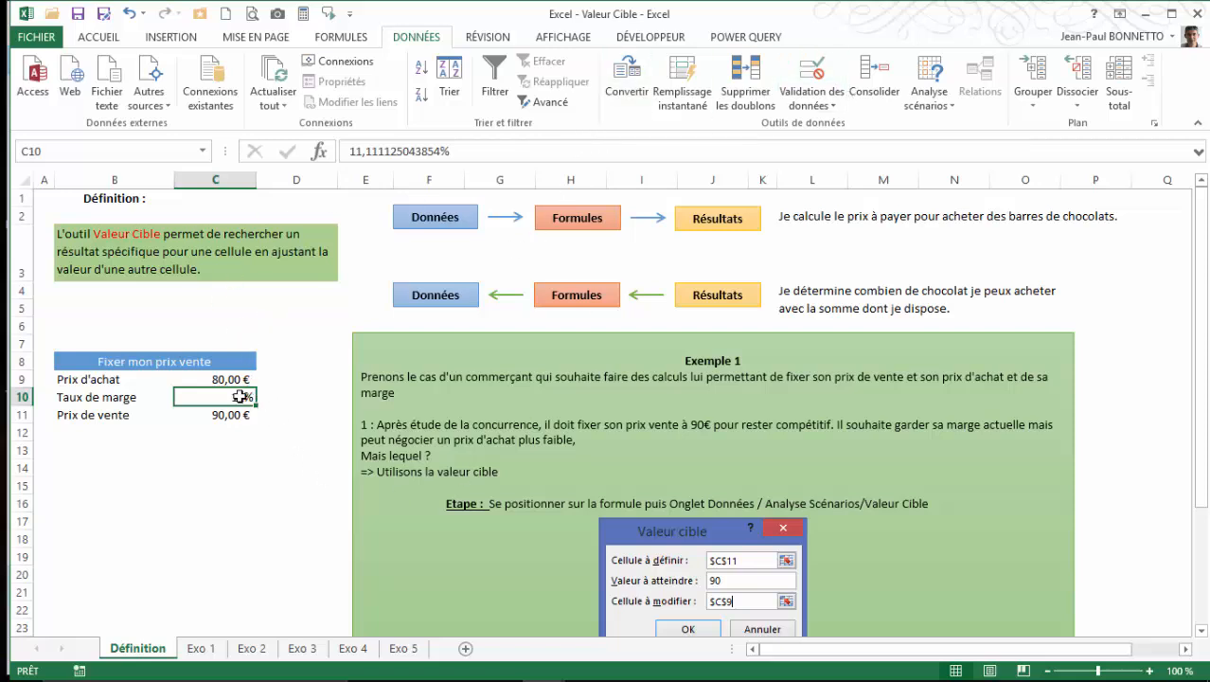
- Open the Exo 1 sheet and examine the three grade cells and the average formula in E4
left_click(208, 650)
left_click(286, 358)
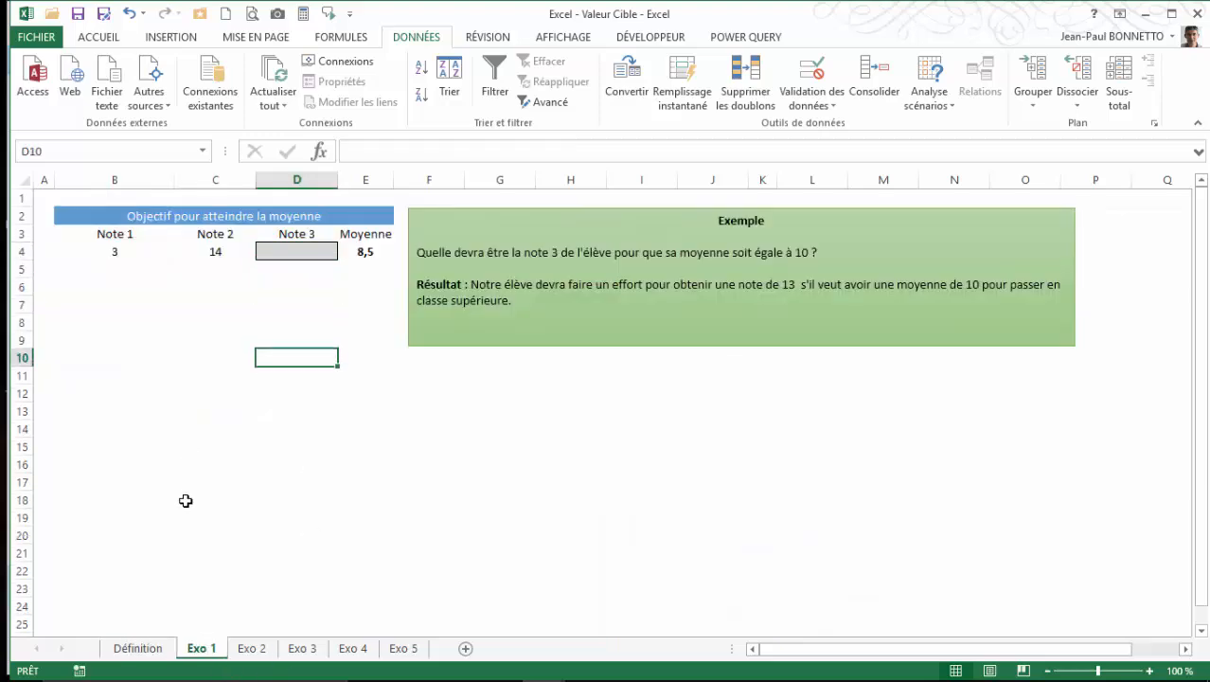
left_click(308, 377)
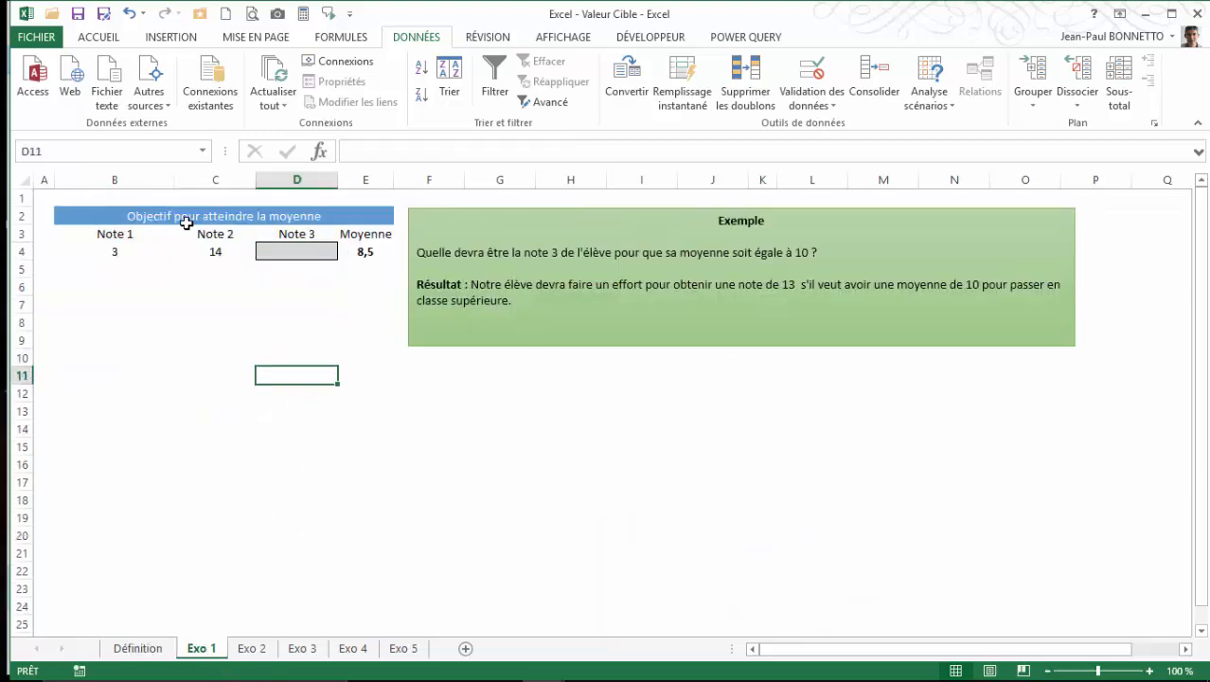
left_click(100, 250)
left_click(210, 249)
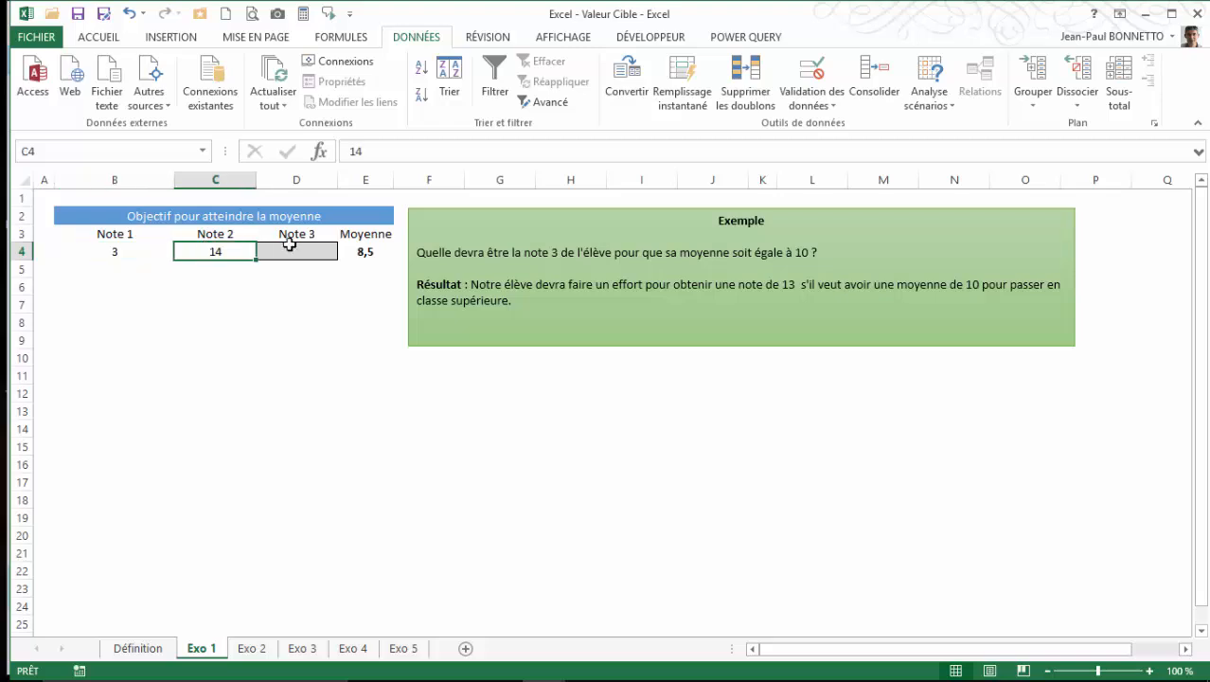
left_click(290, 245)
left_click(368, 251)
left_click(291, 246)
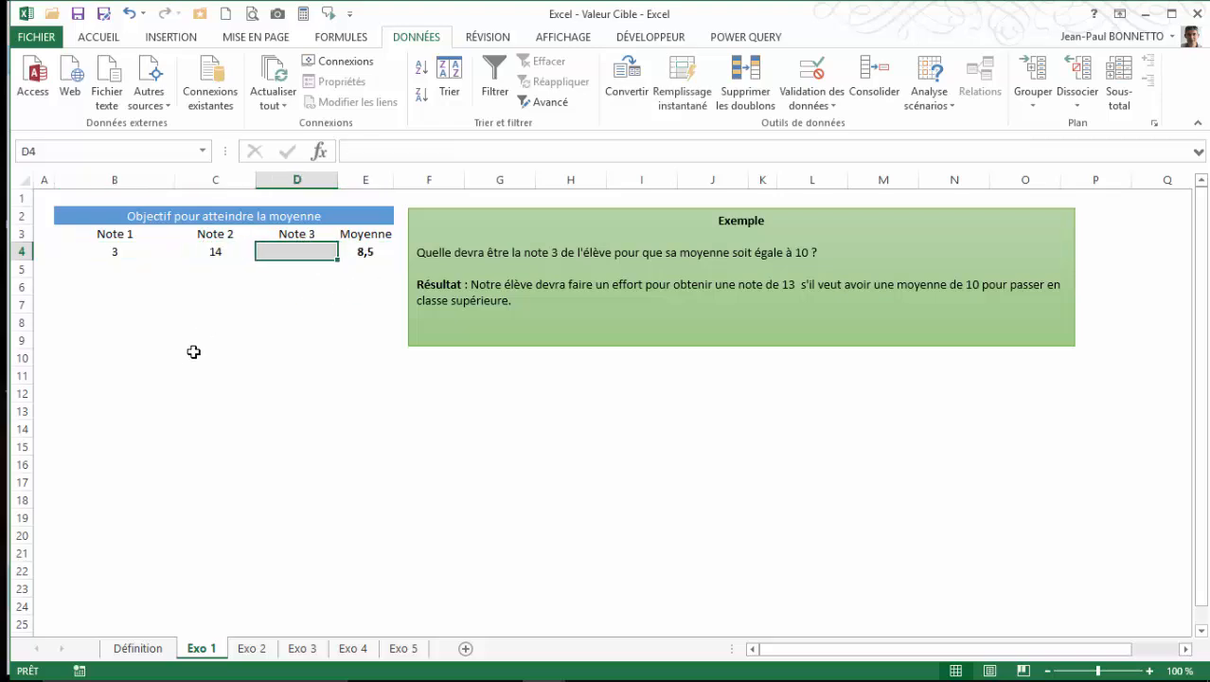
left_click(362, 249)
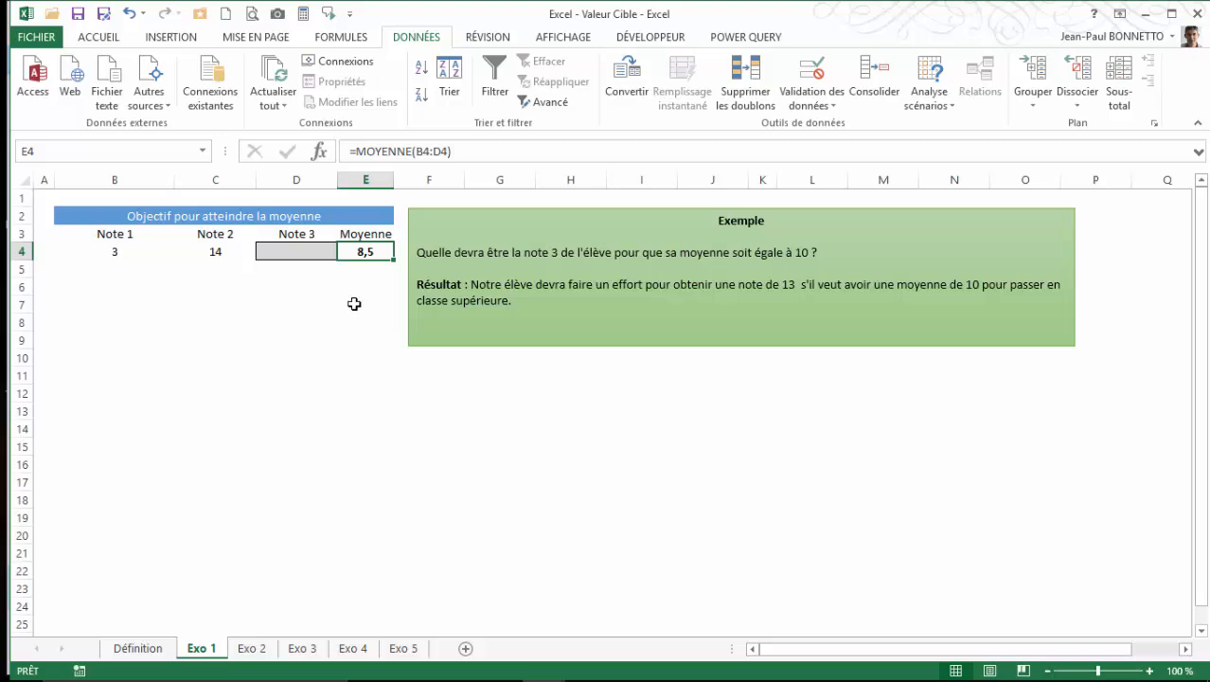
left_click(305, 250)
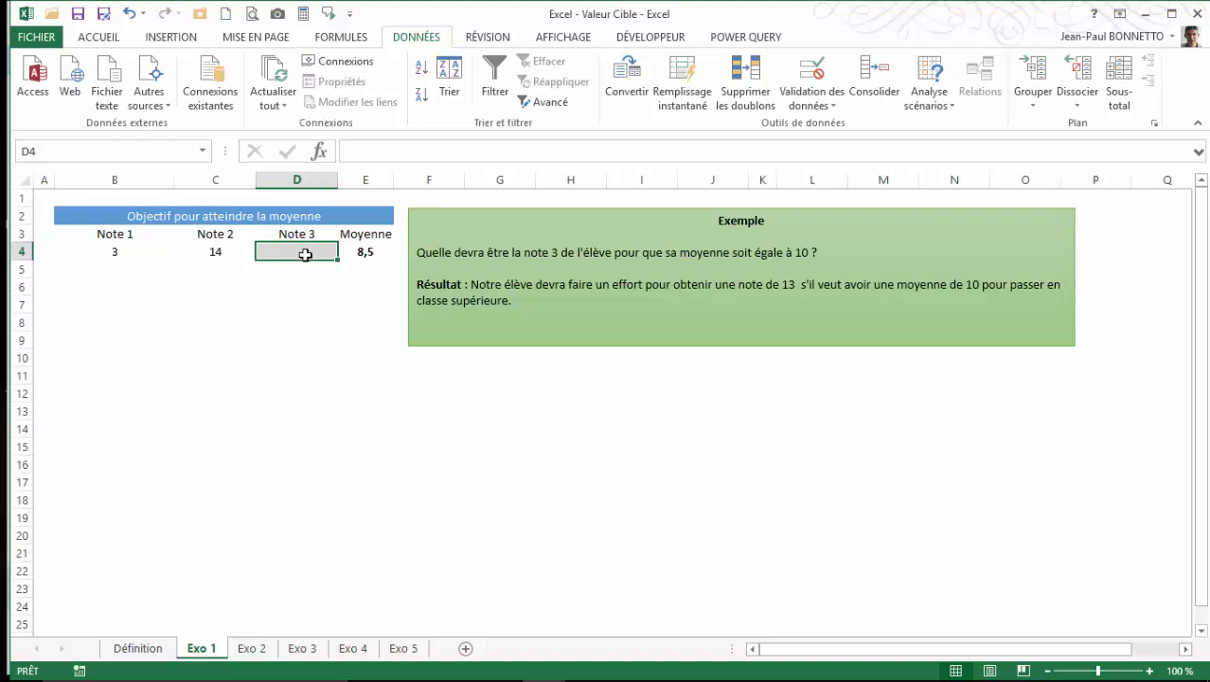
- Run Goal Seek on the average in E4 with a target value of 10, changing Note 3 in D4, and keep the solution
left_click(362, 251)
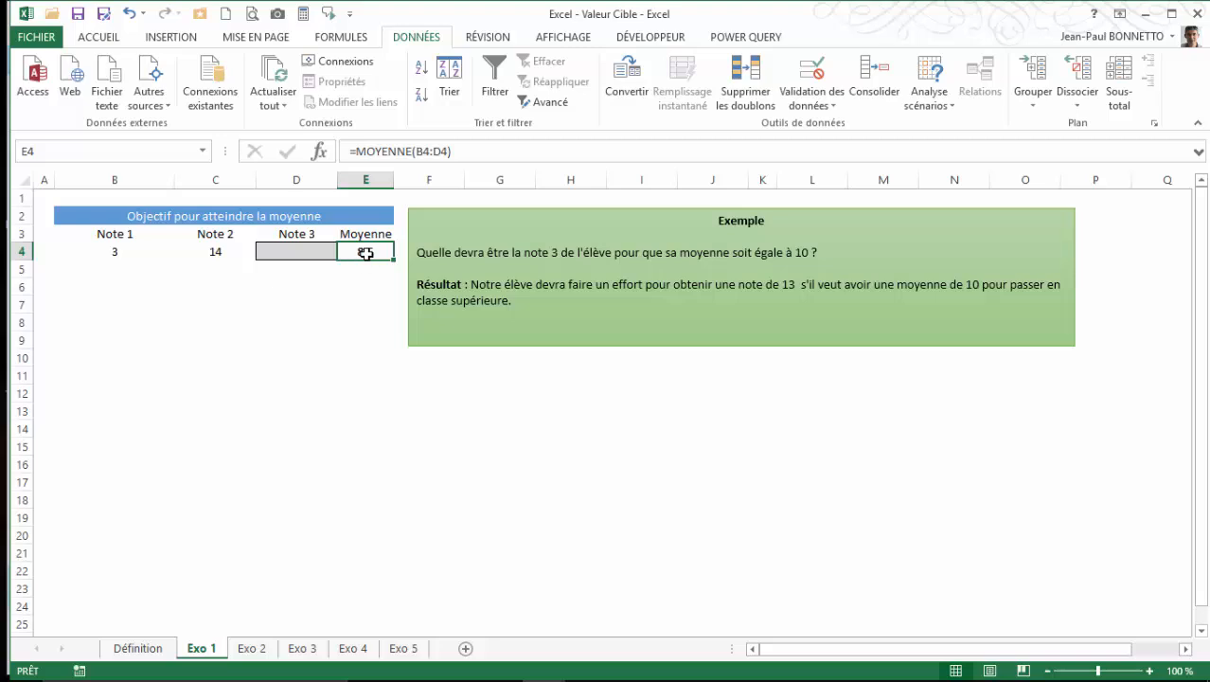
left_click(933, 98)
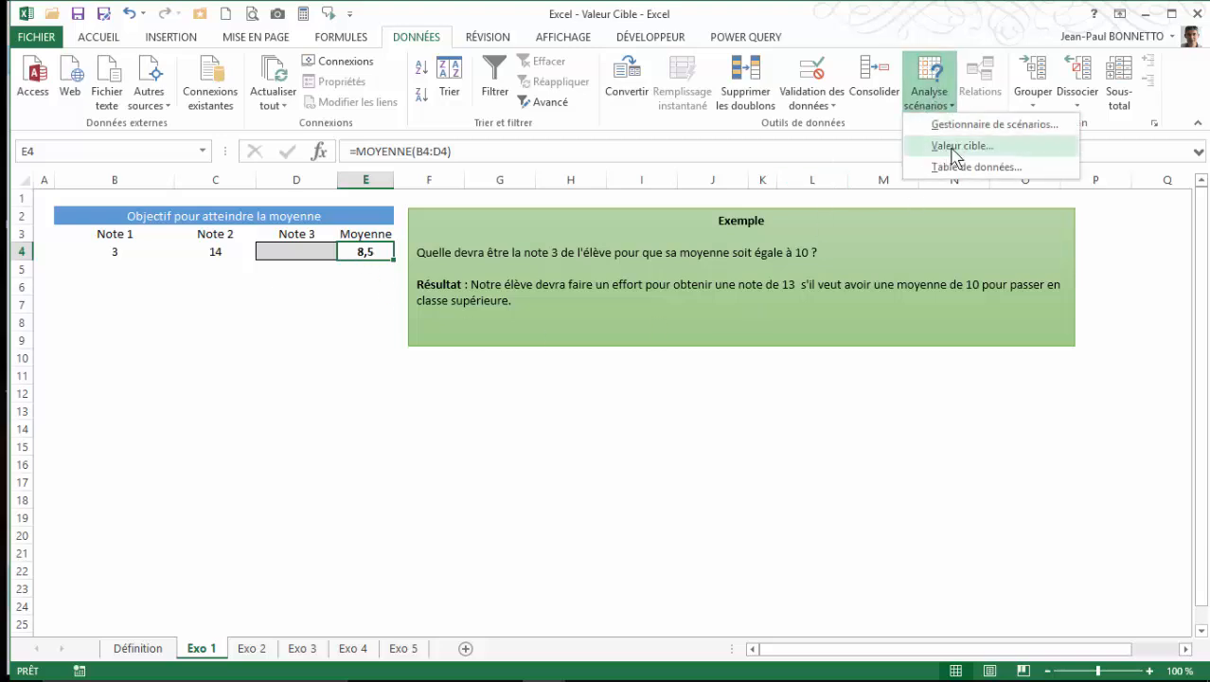
left_click(955, 149)
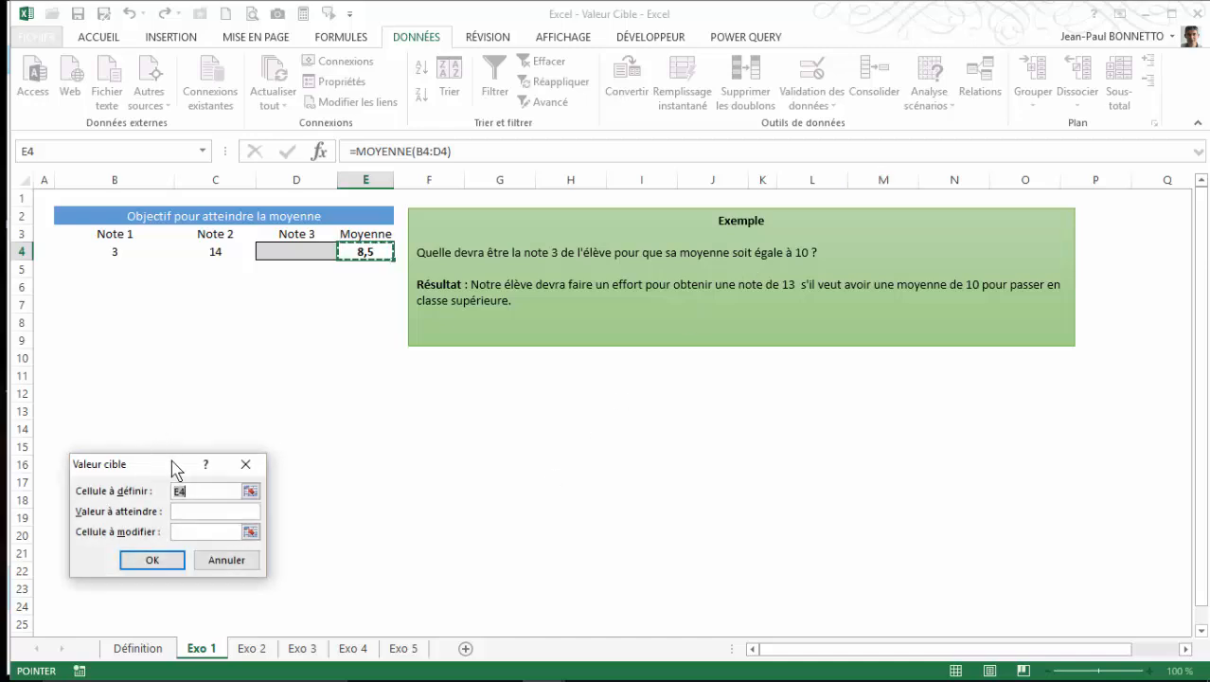
left_click_drag(174, 469, 242, 426)
left_click(269, 467)
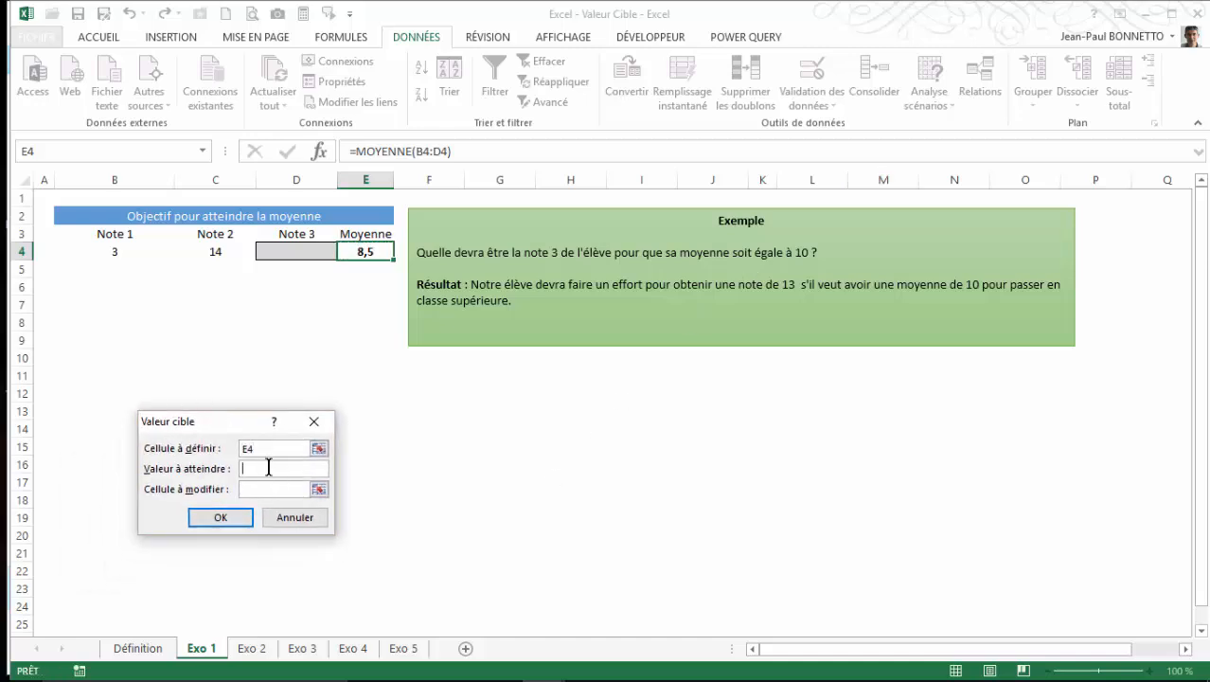
left_click(318, 489)
left_click(305, 252)
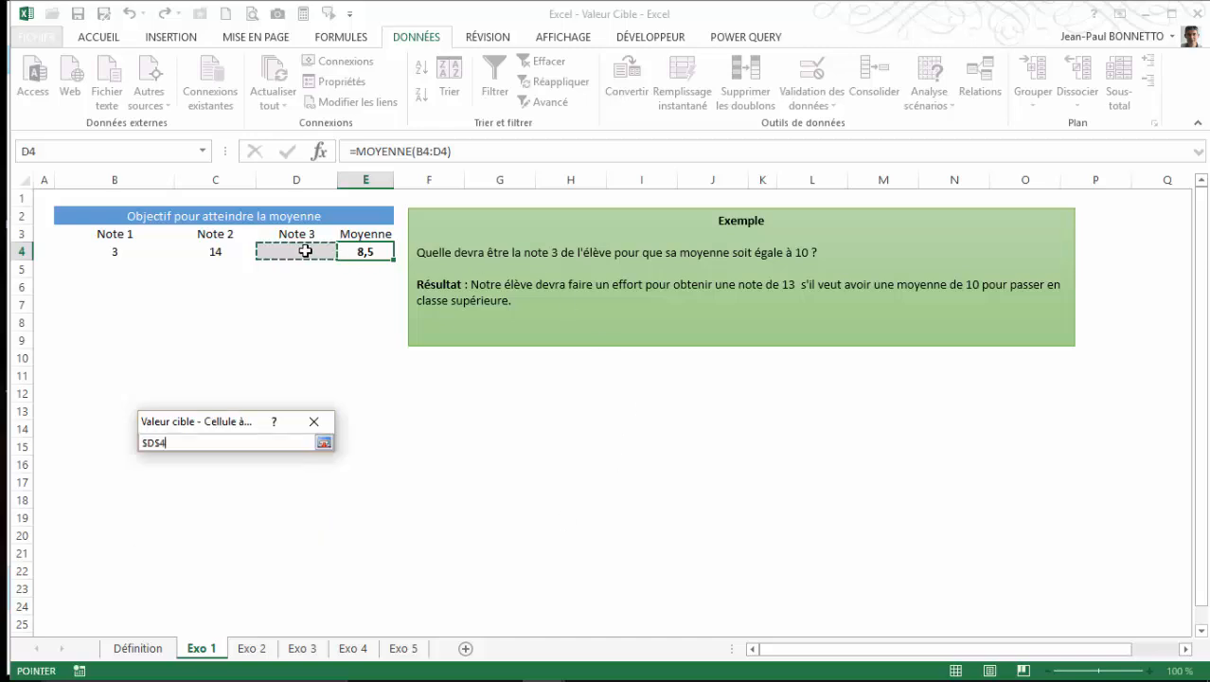
left_click(324, 441)
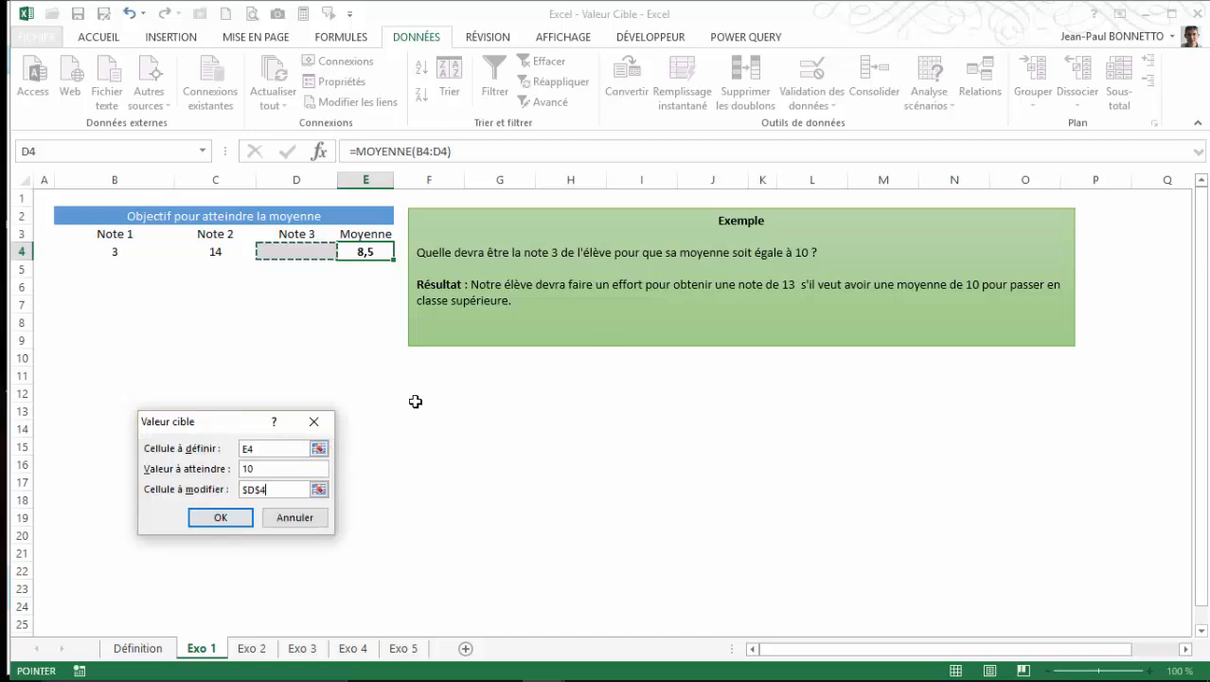
left_click(221, 518)
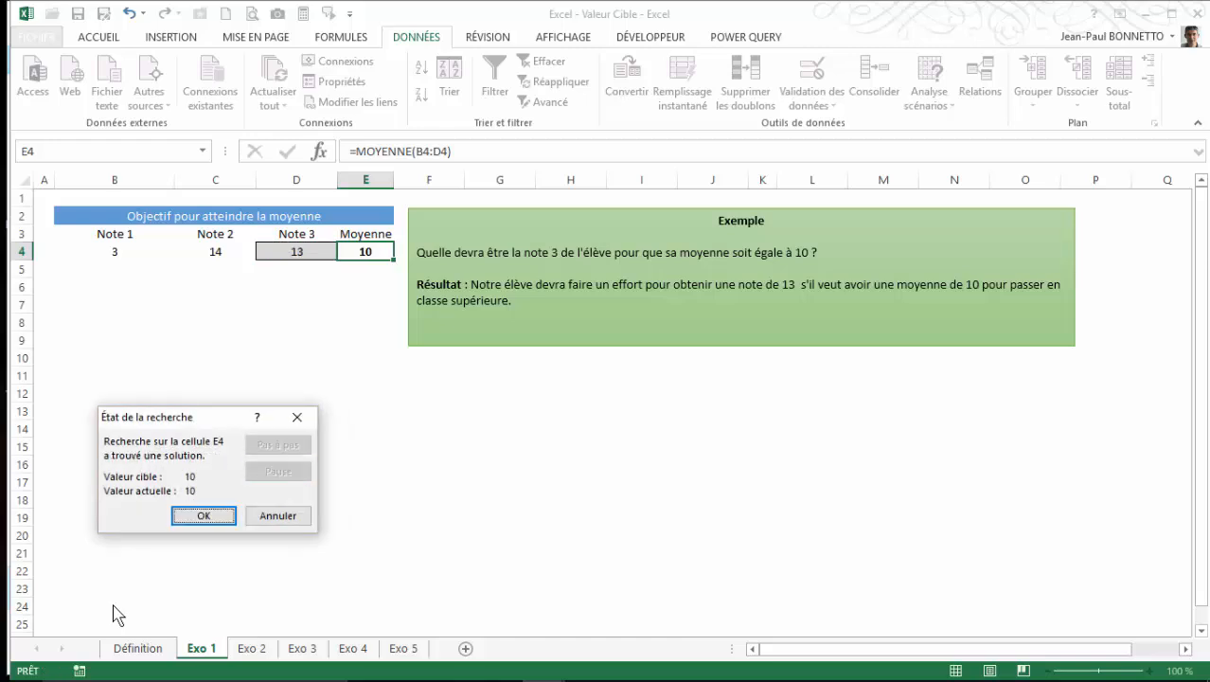
left_click(207, 517)
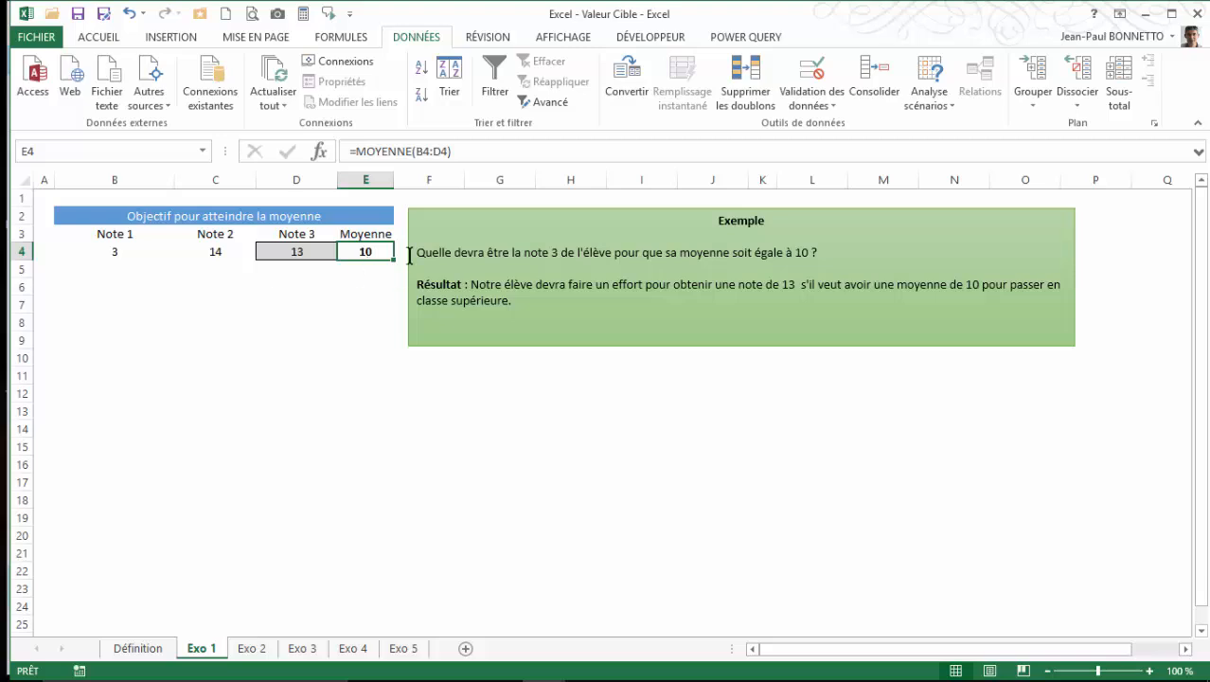
left_click(297, 249)
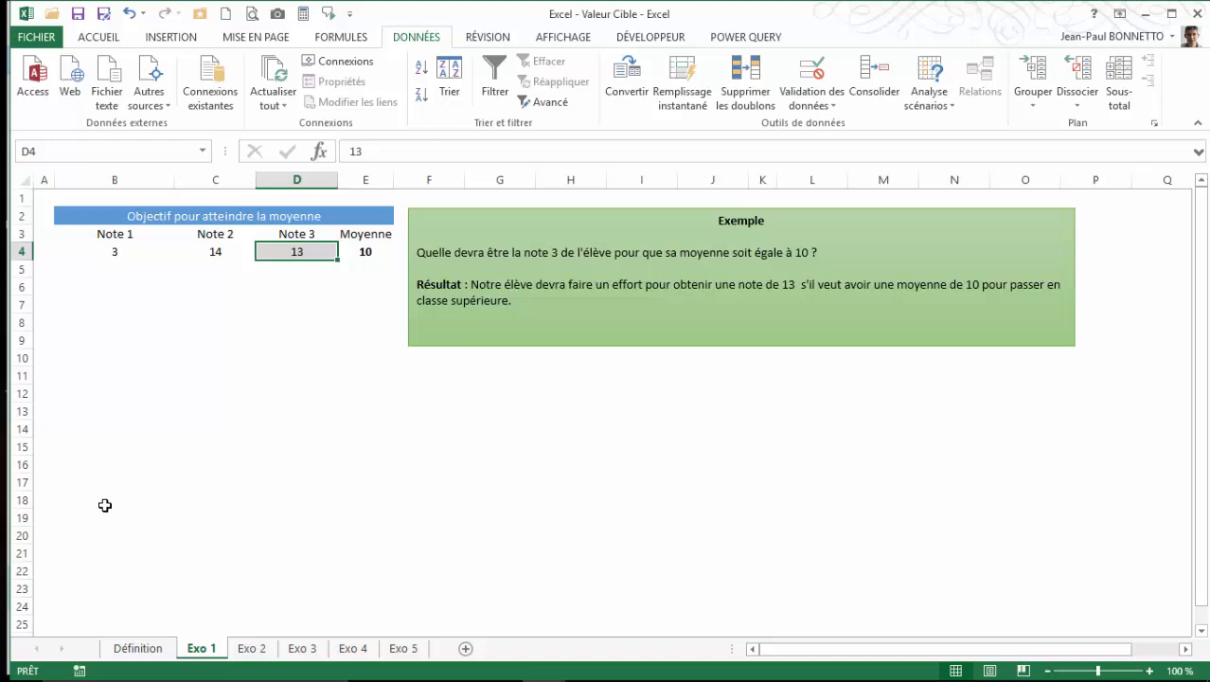
- Open the Exo 2 sheet and examine the repayment formula in C11 and the number of instalments in C8
left_click(370, 255)
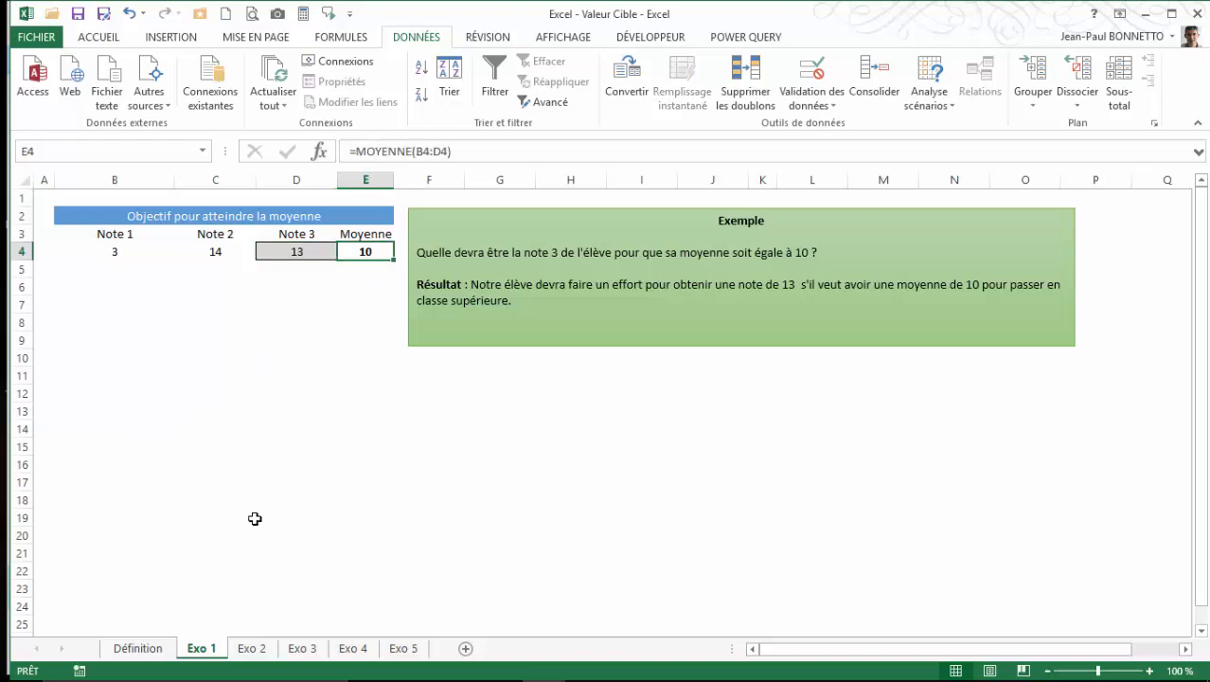
left_click(255, 650)
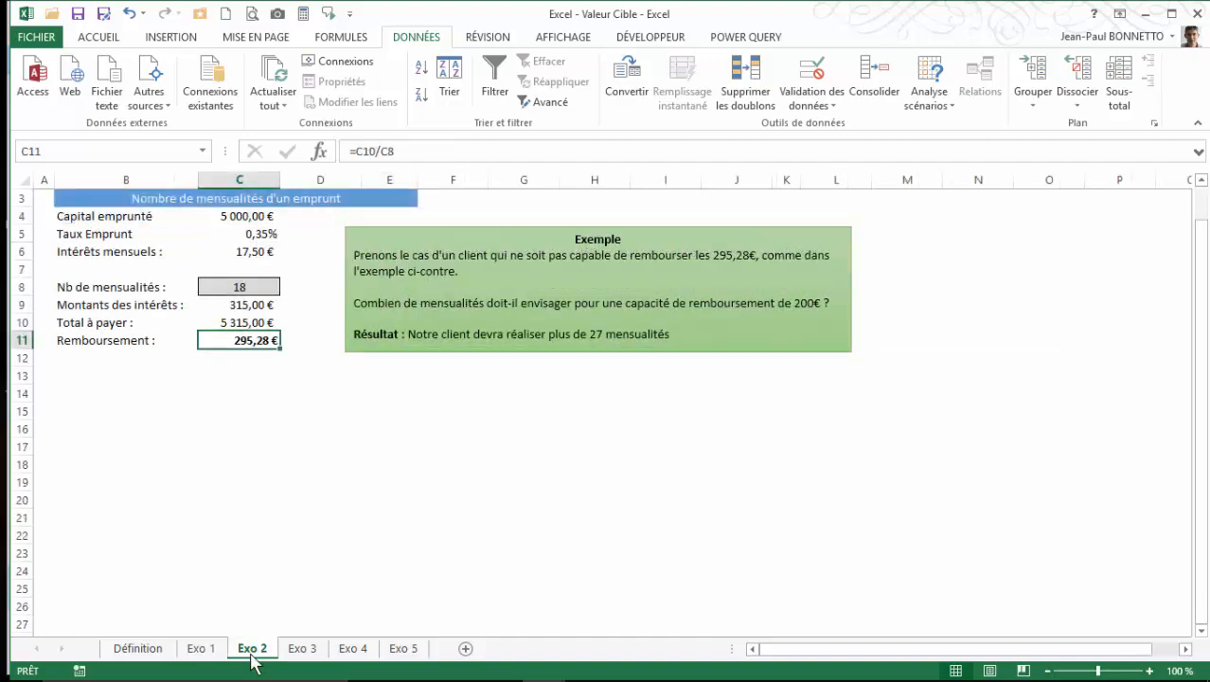
left_click(315, 437)
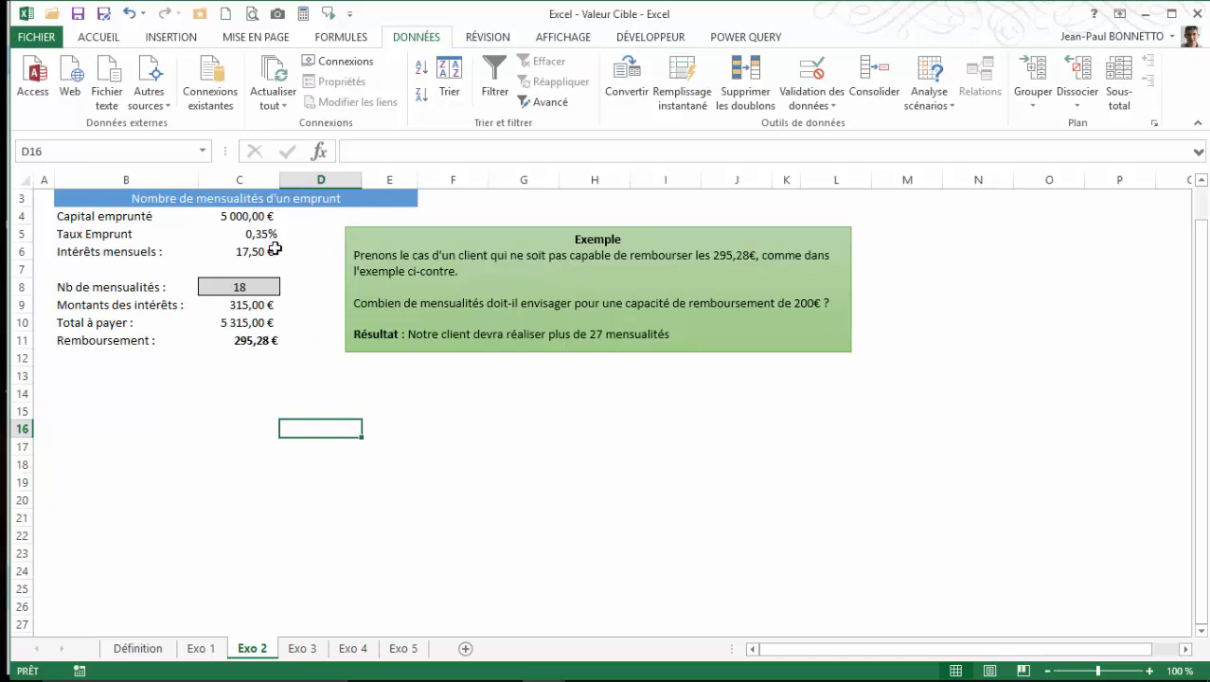
left_click(238, 340)
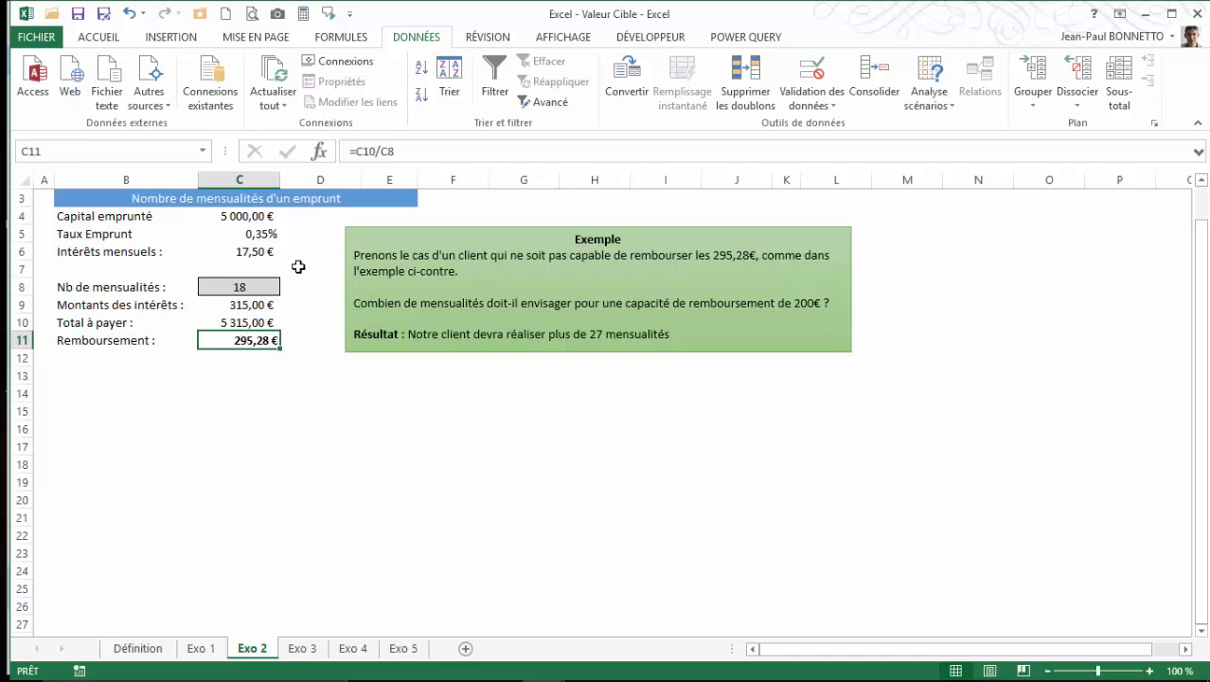
left_click(251, 291)
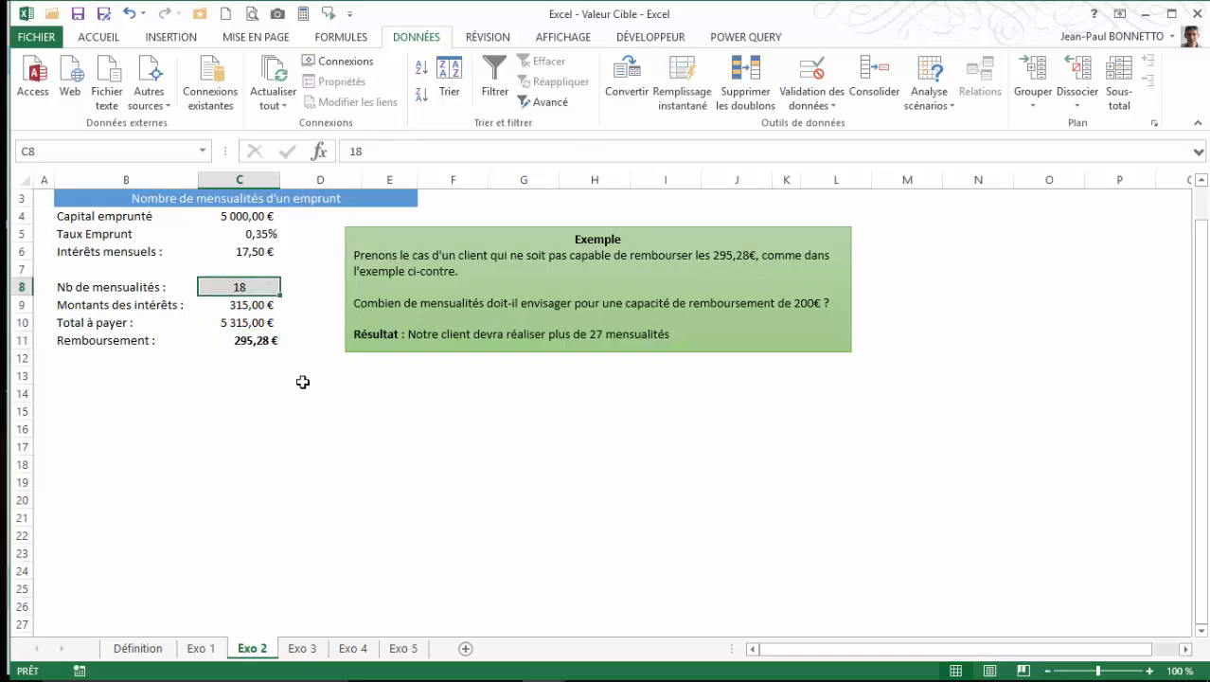
- Run Goal Seek (Valeur cible) on the repayment in C11 with a target value of 200, changing C8, and keep and review the solution
left_click(261, 341)
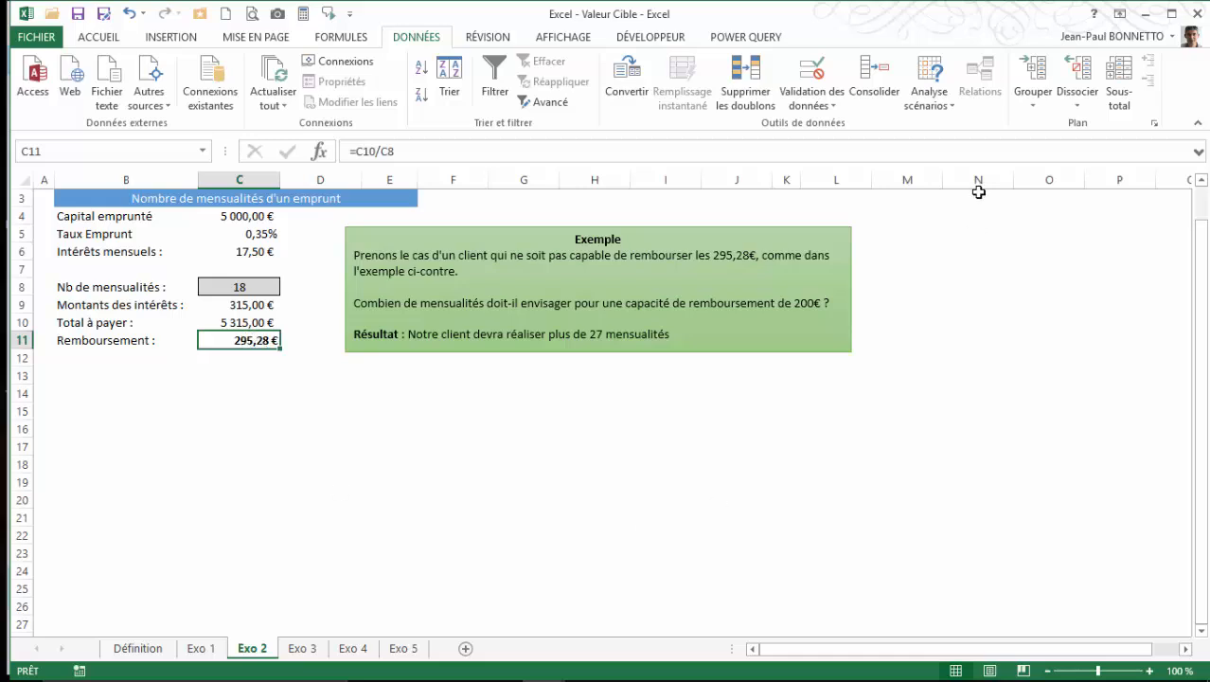
left_click(933, 93)
left_click(962, 147)
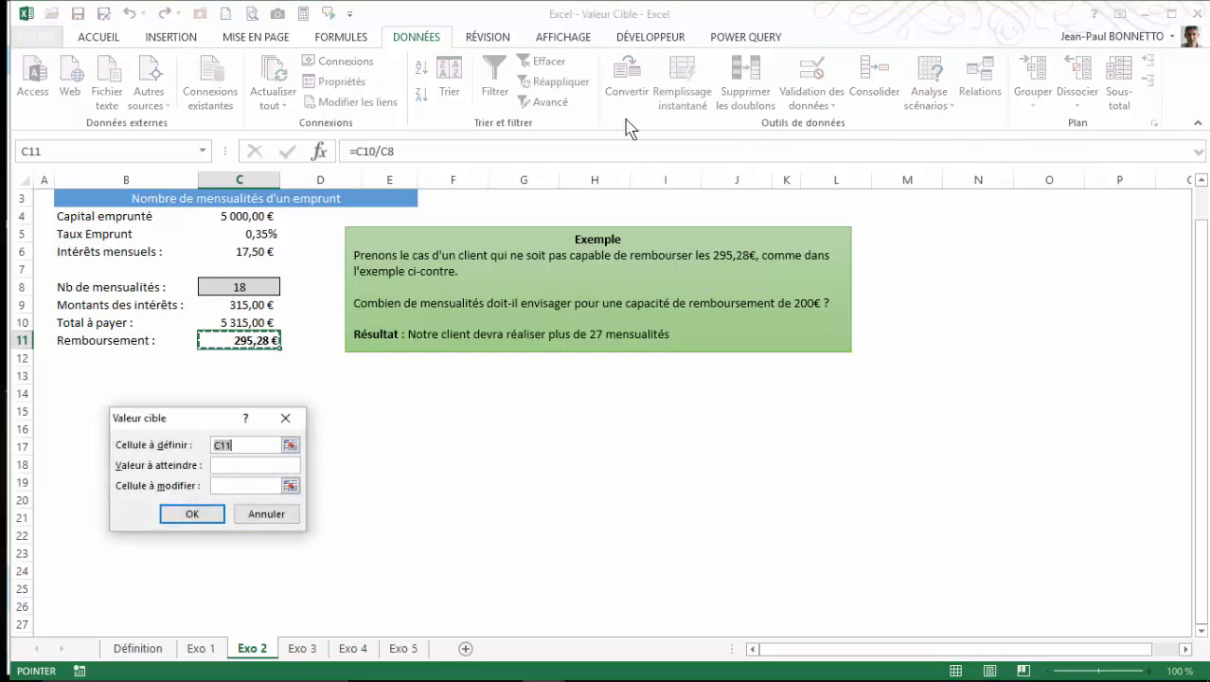
left_click(246, 465)
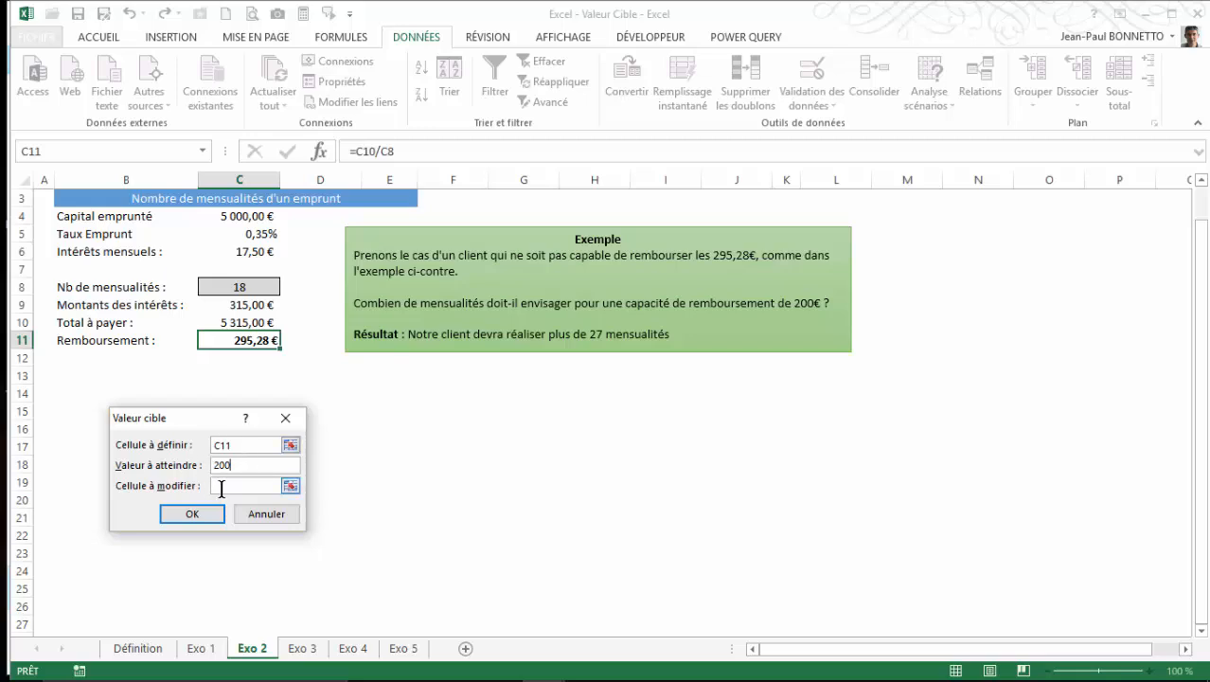
left_click(291, 486)
left_click(235, 284)
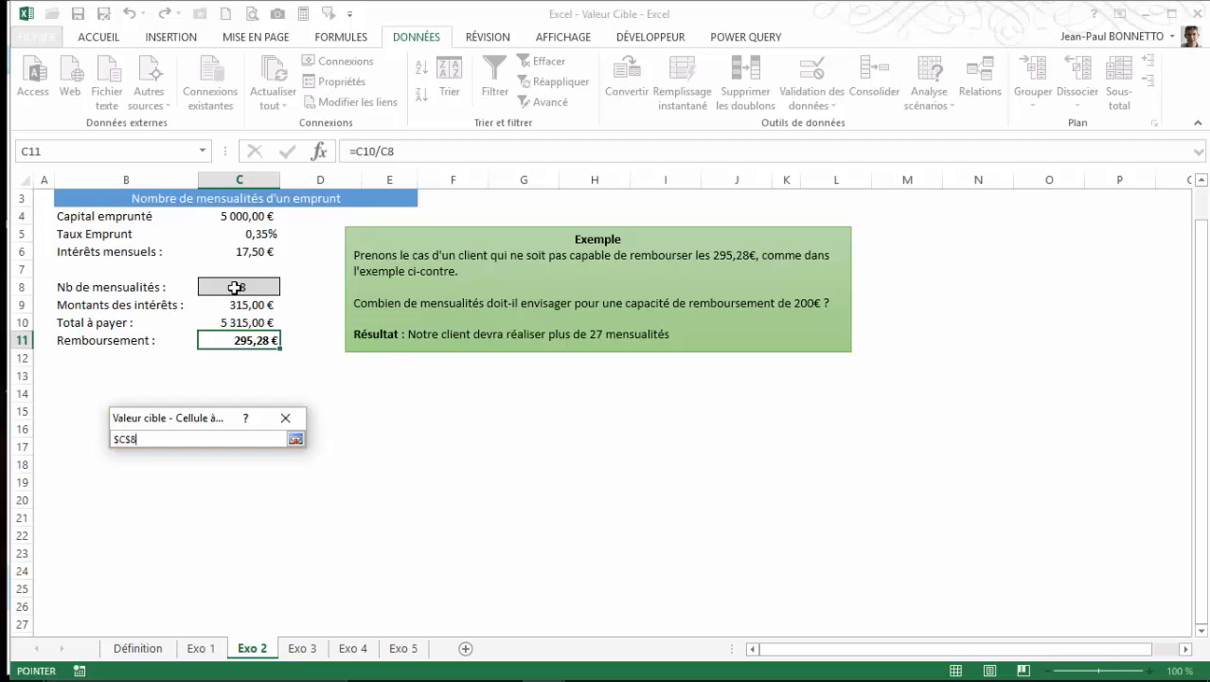
left_click(296, 441)
left_click(190, 513)
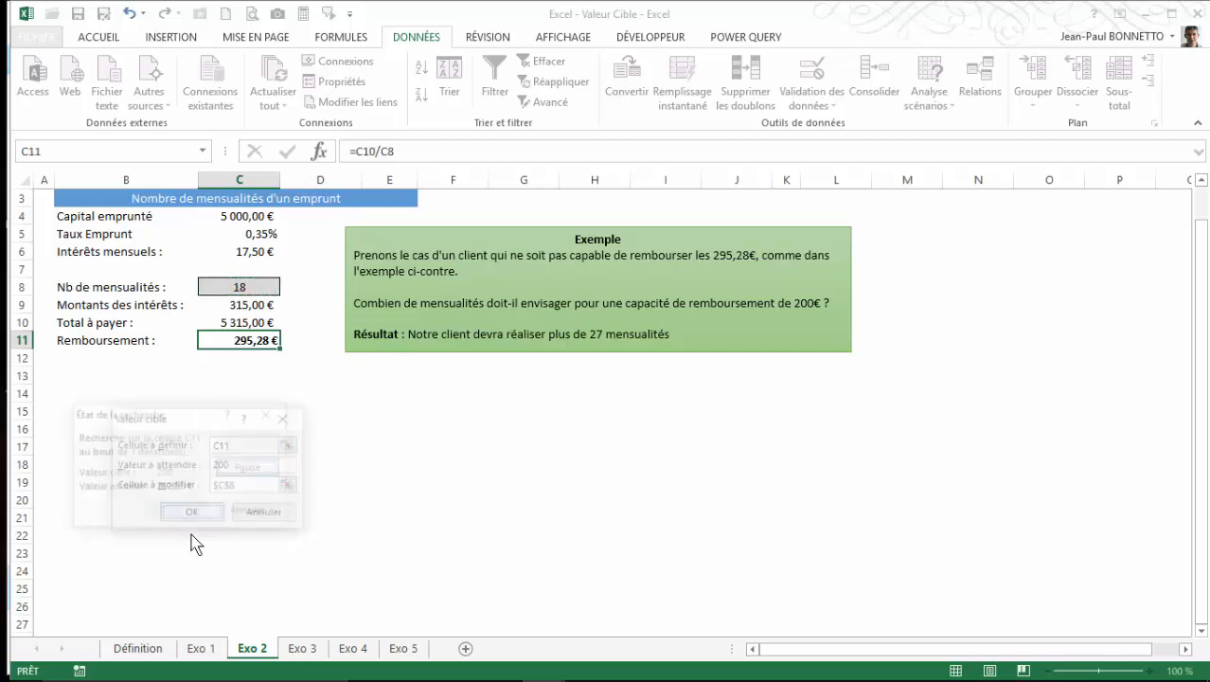
left_click(180, 512)
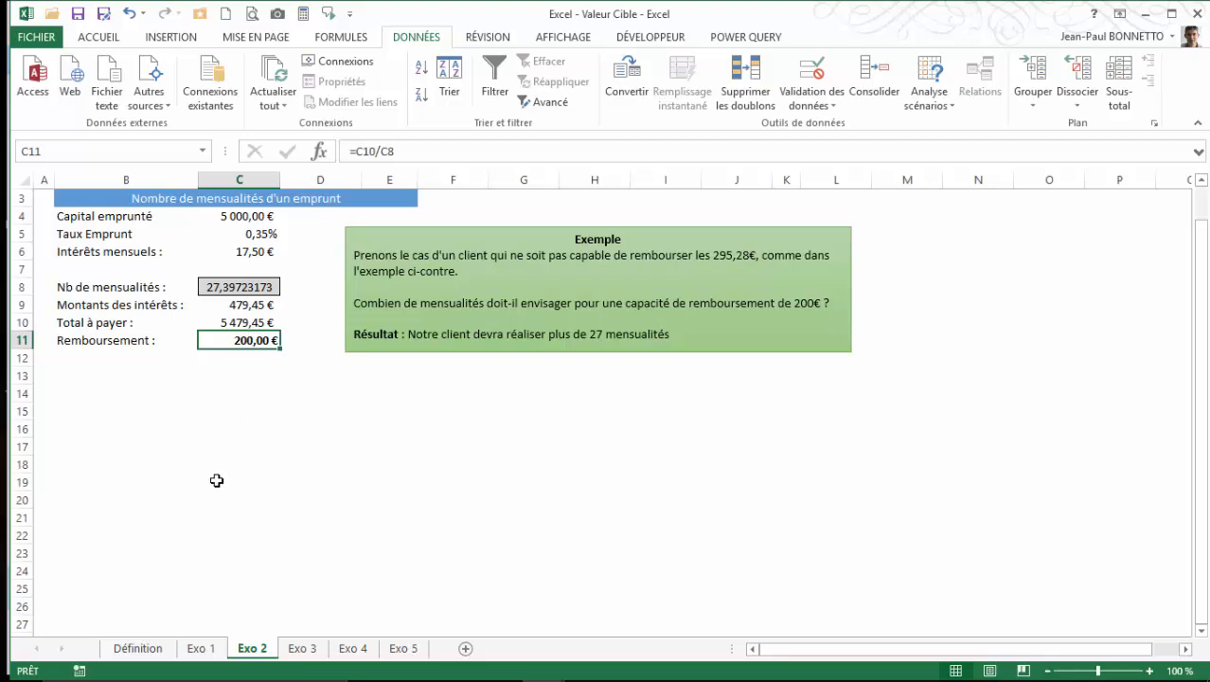
left_click(252, 287)
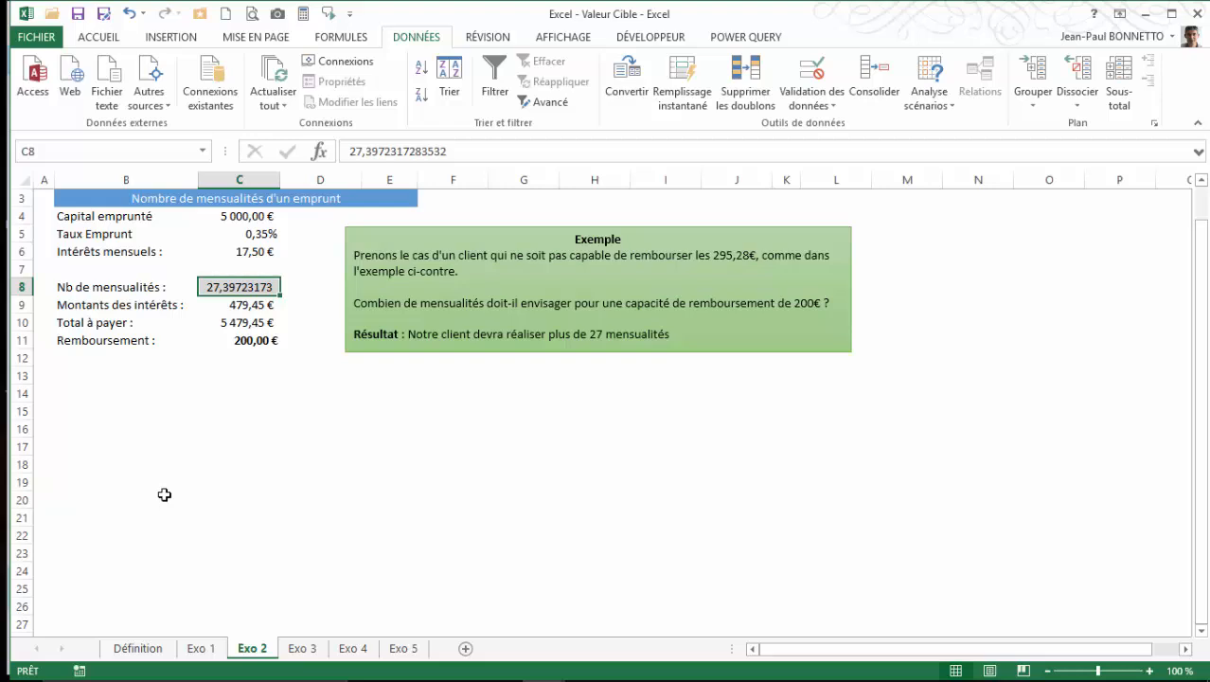
left_click(239, 344)
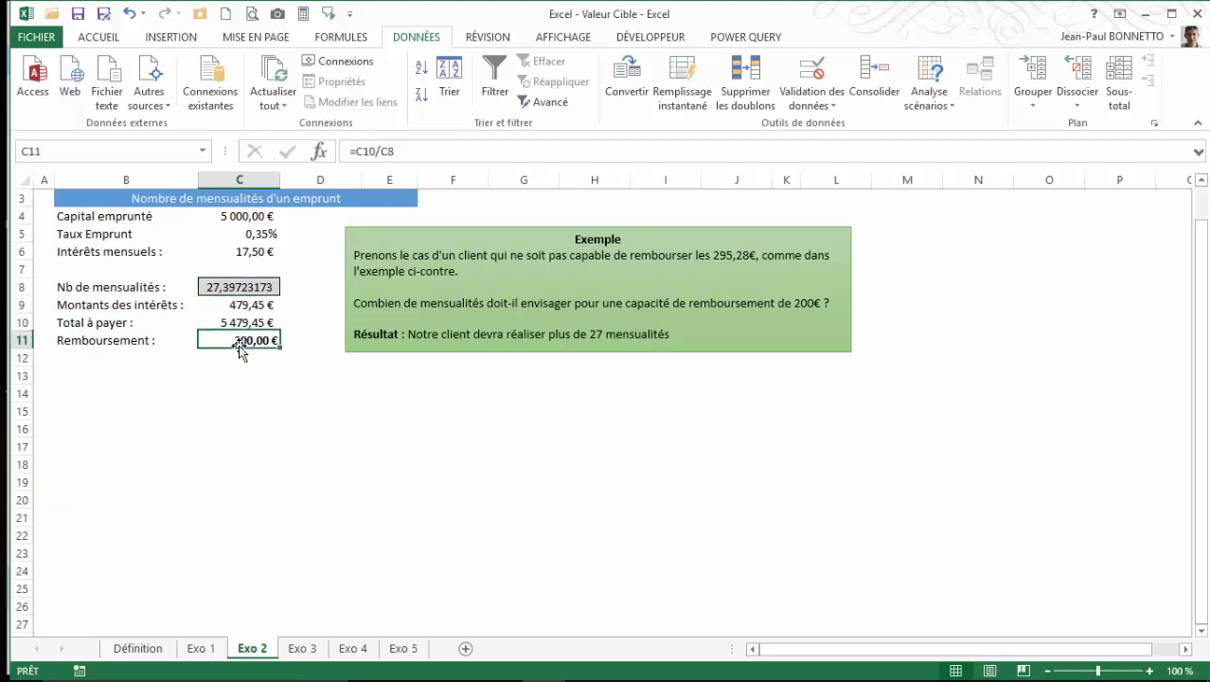
- Open the Exo 3 sheet and examine the unit purchase price, unit selling price and number of articles cells
left_click(308, 649)
left_click(560, 384)
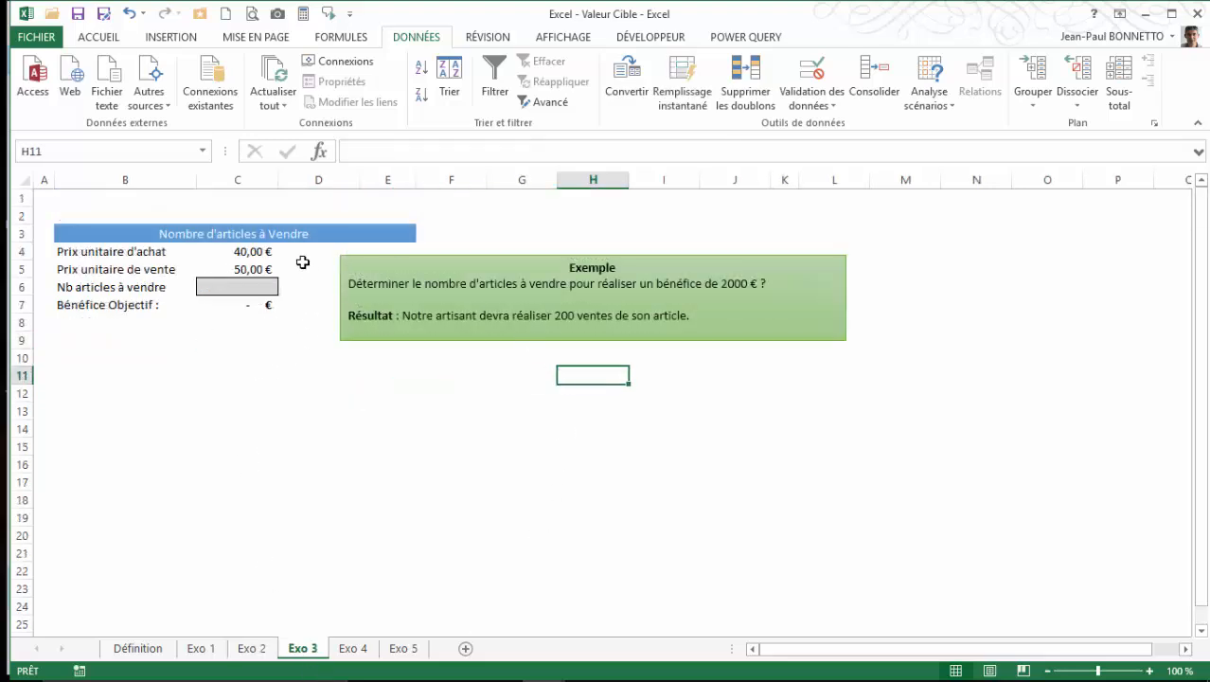
left_click(250, 254)
left_click(252, 270)
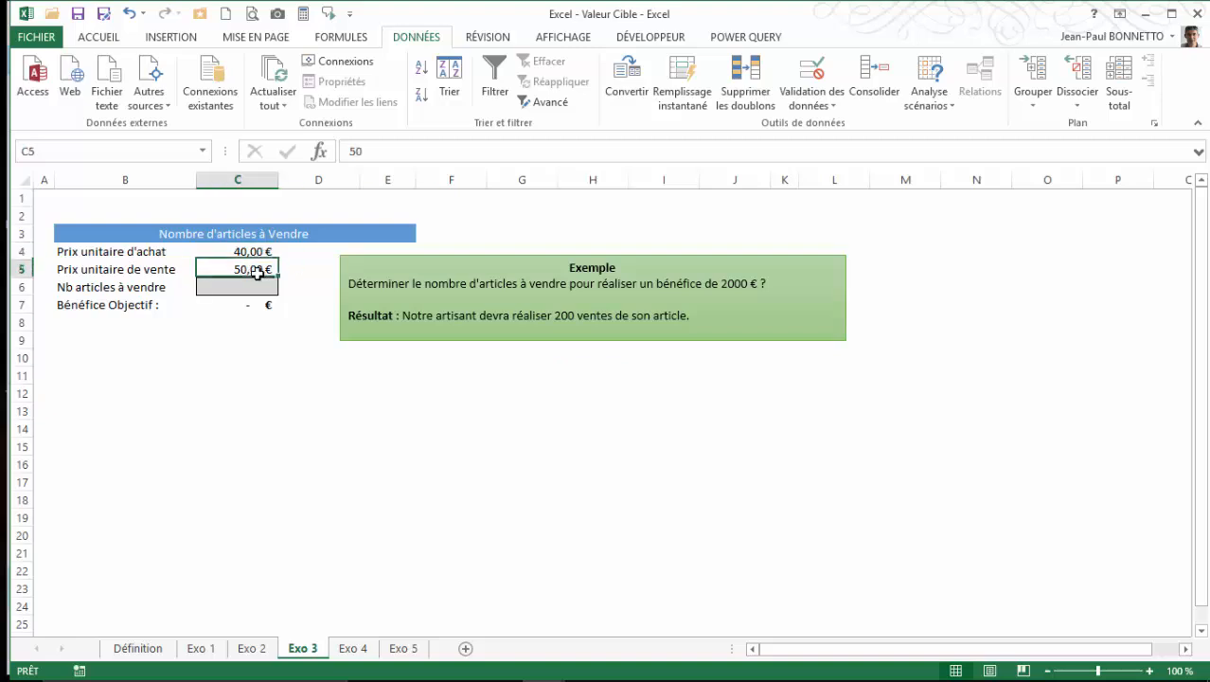
left_click(244, 287)
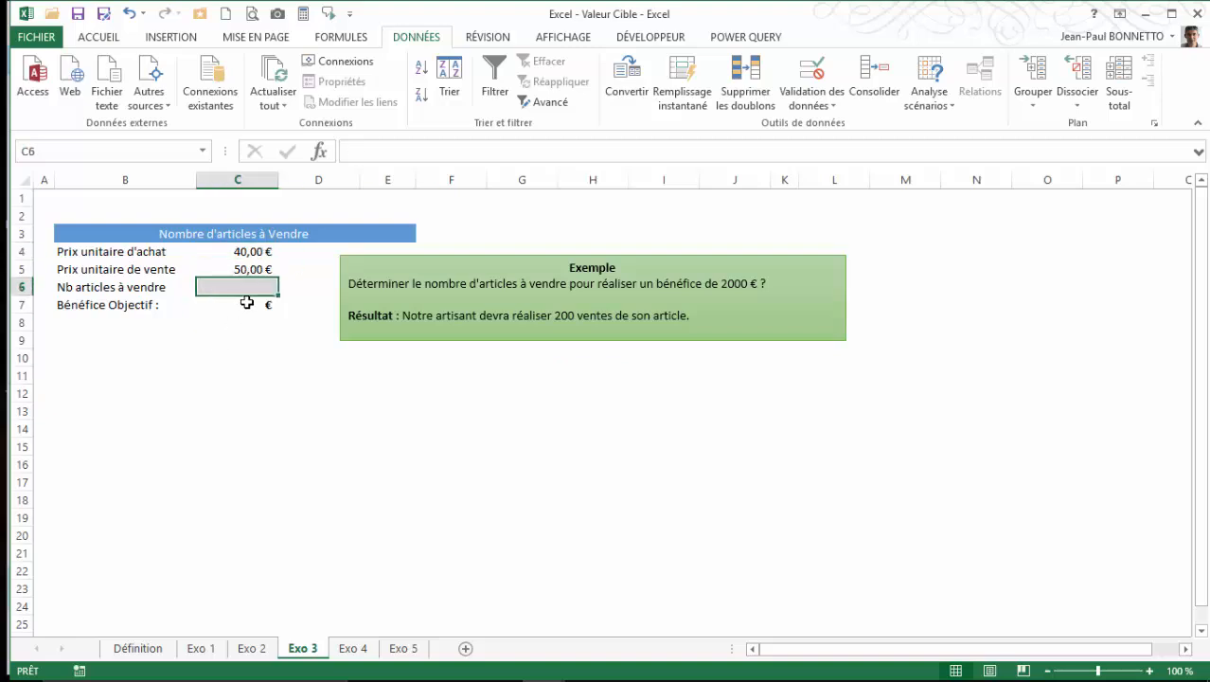
- Run Goal Seek on the profit in C7 with a target value of 2000, changing the number of articles in C6, and keep and review the solution
left_click(245, 304)
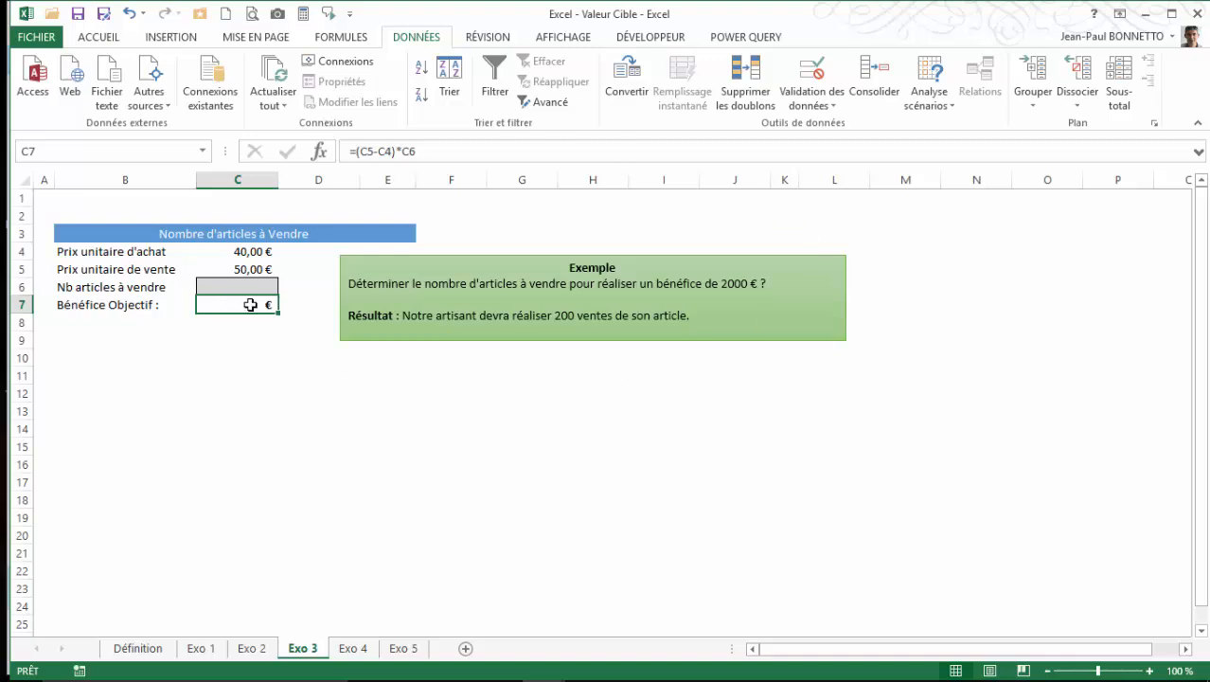
left_click(940, 93)
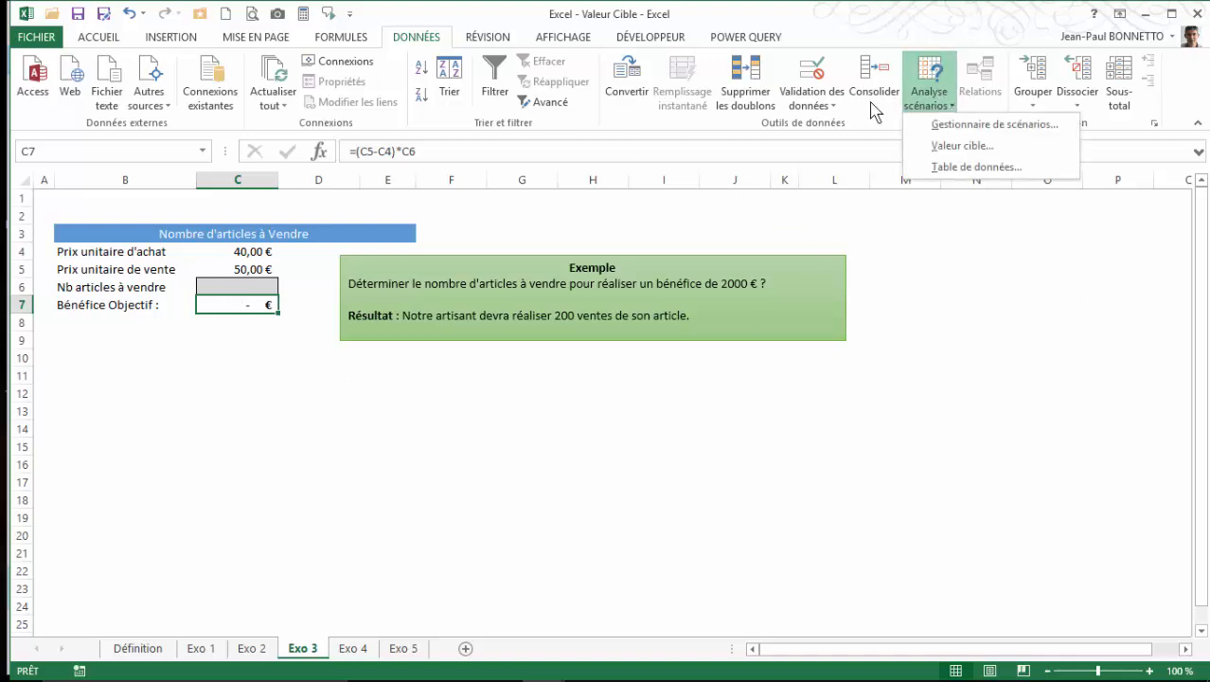
left_click(959, 146)
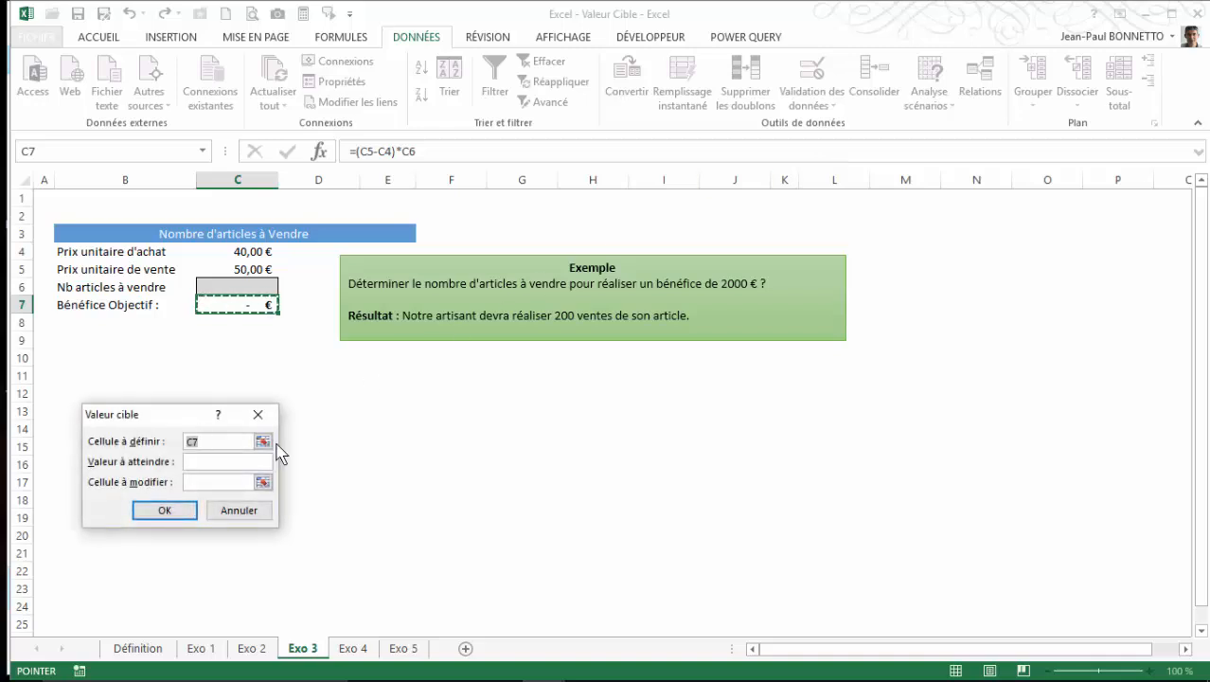
left_click(235, 464)
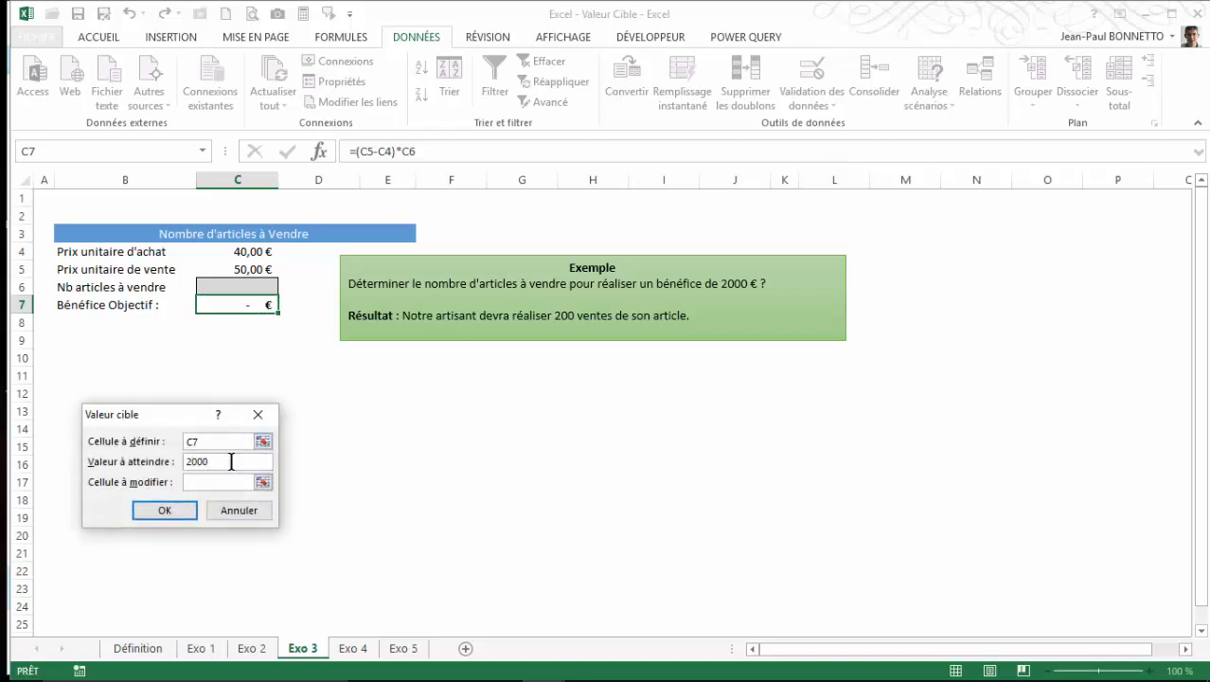
left_click(264, 482)
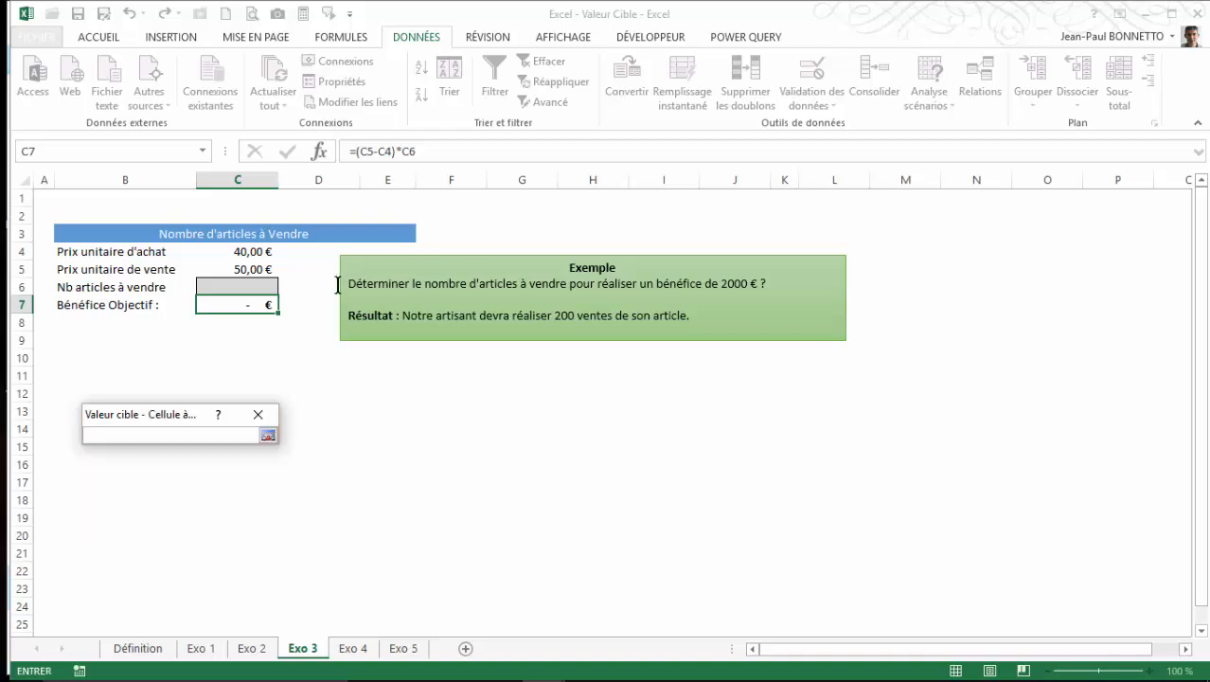
left_click(249, 284)
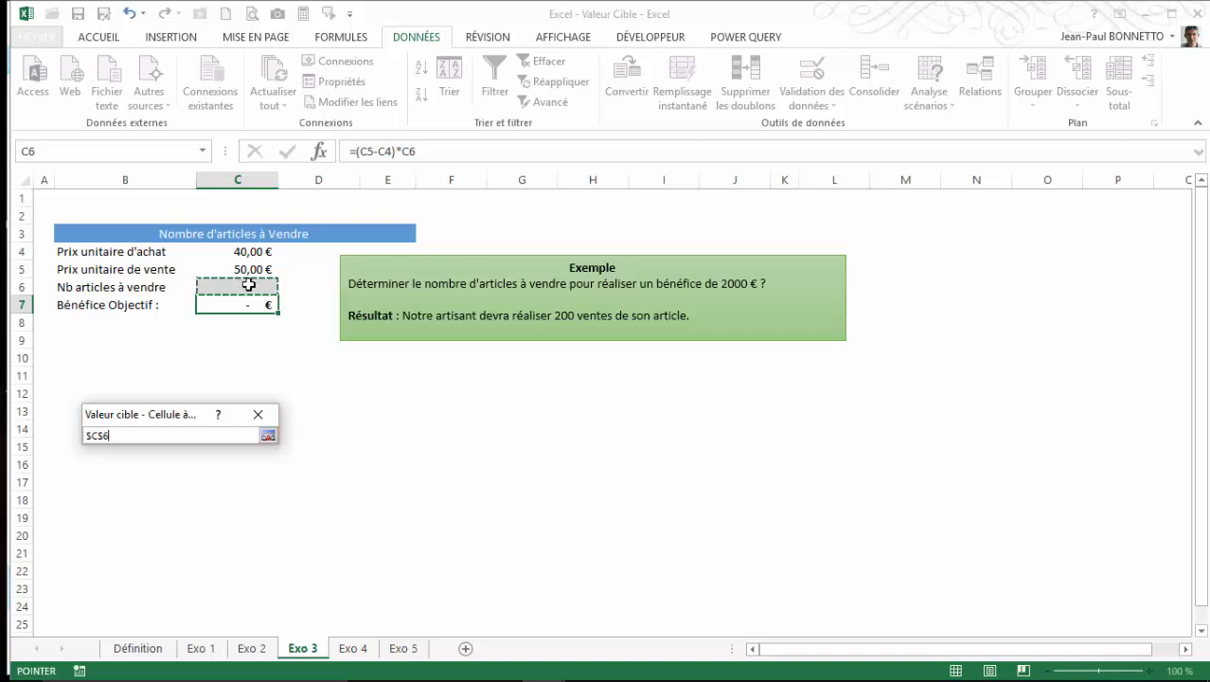
left_click(269, 437)
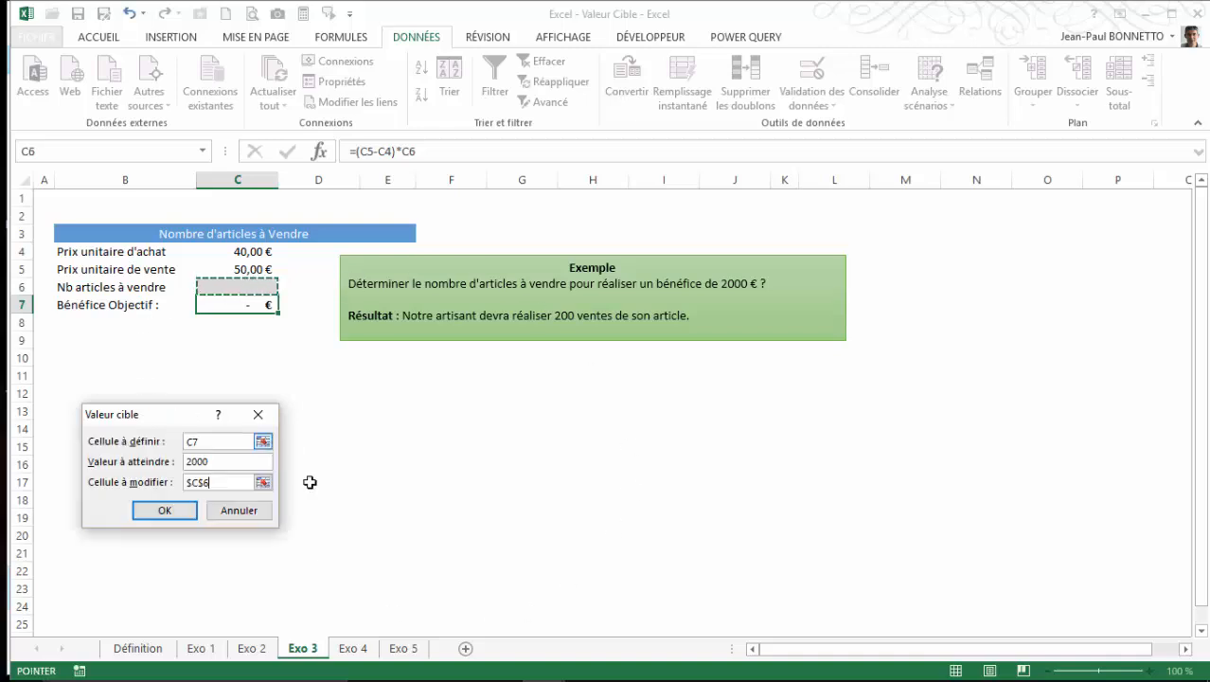
left_click(168, 513)
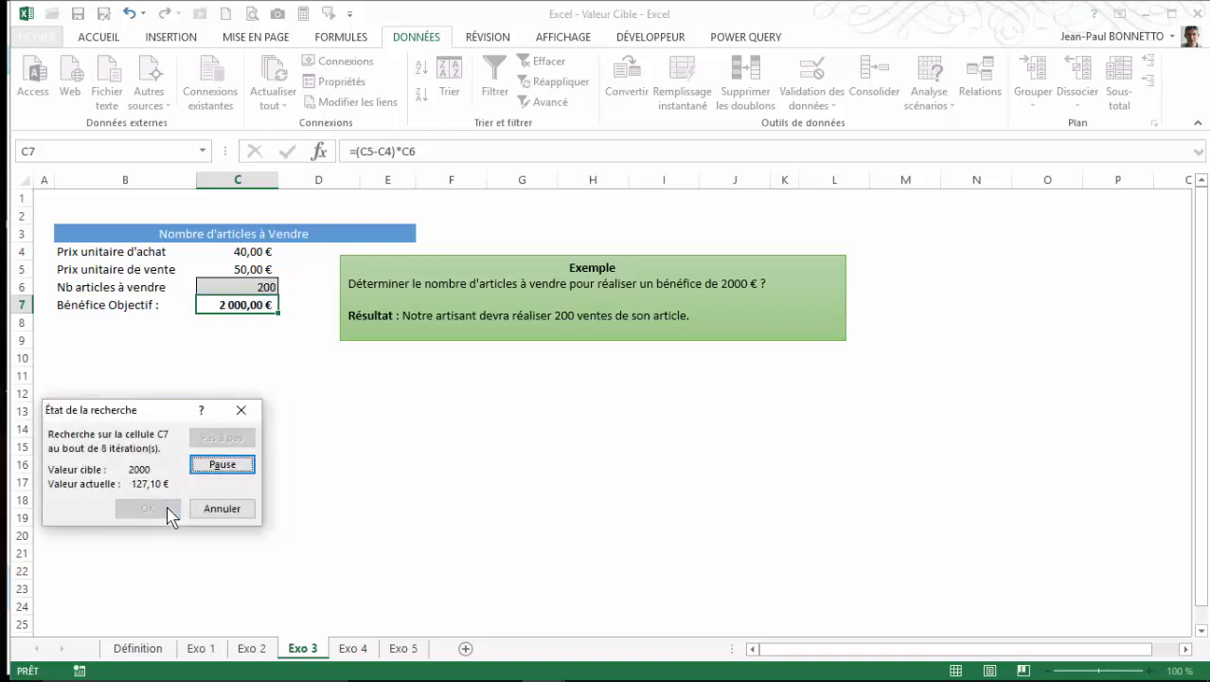
left_click(152, 510)
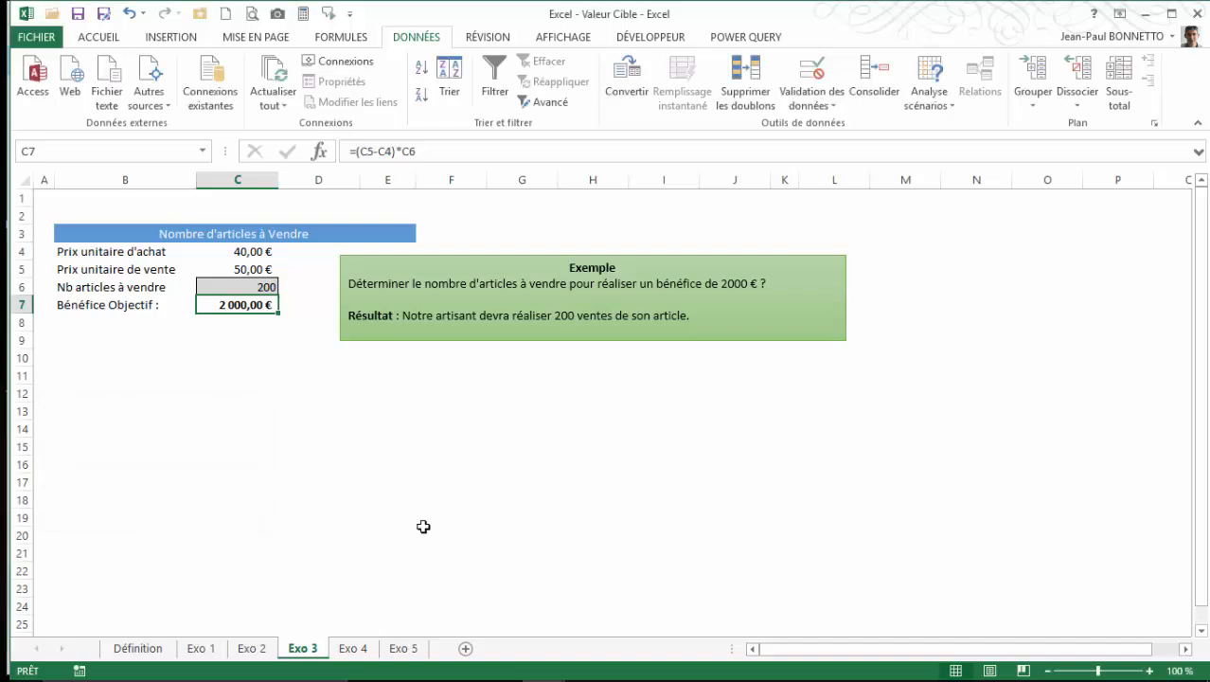
left_click(265, 285)
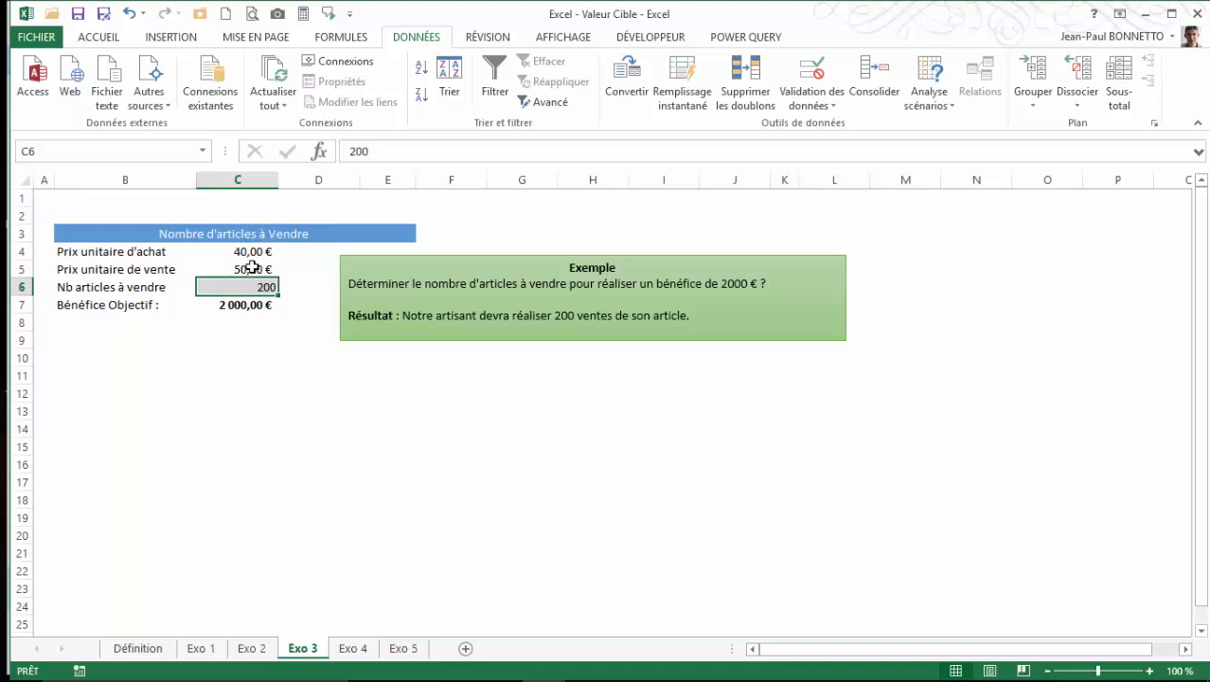
left_click(251, 304)
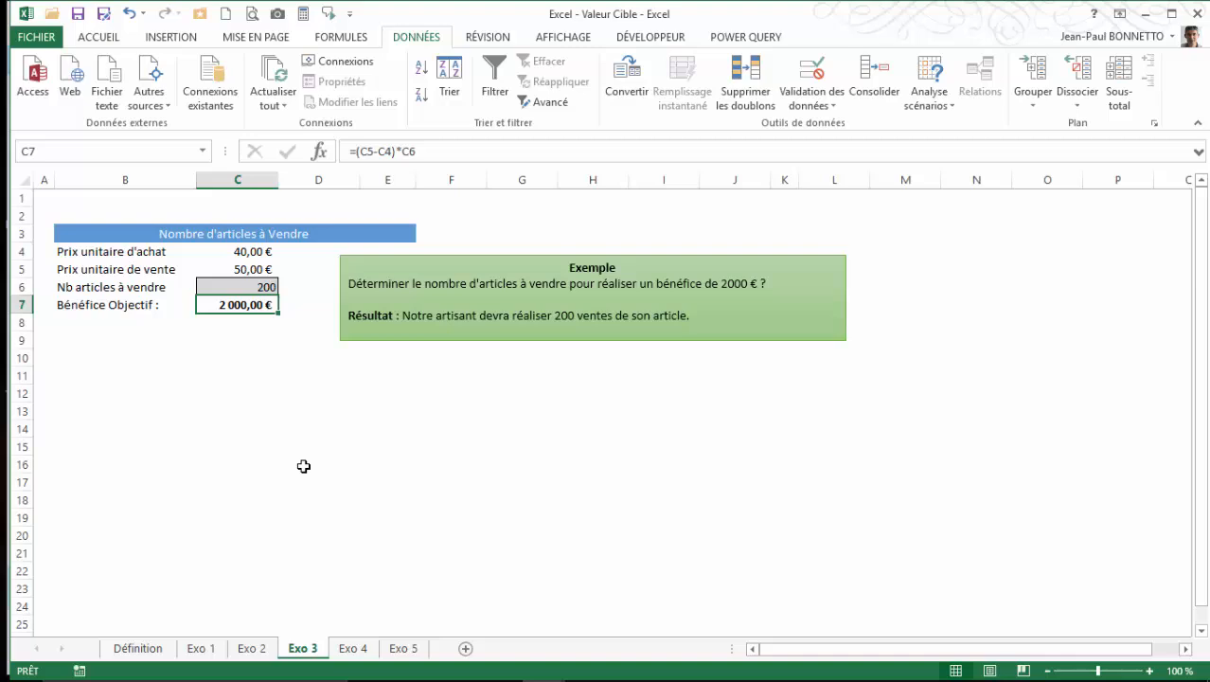
- On the Exo 4 sheet, run Goal Seek on the gross salary in C6 with a target of 3500, changing the hourly wage in C5, and keep the solution
left_click(360, 649)
left_click(315, 357)
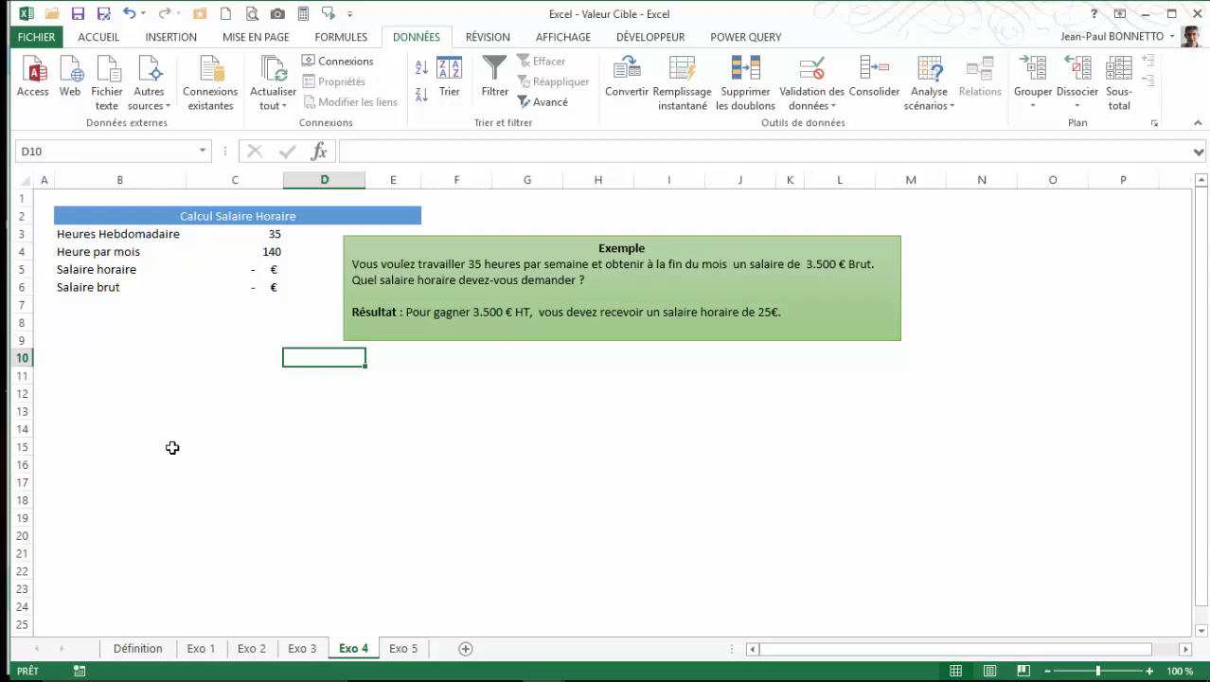
left_click(259, 286)
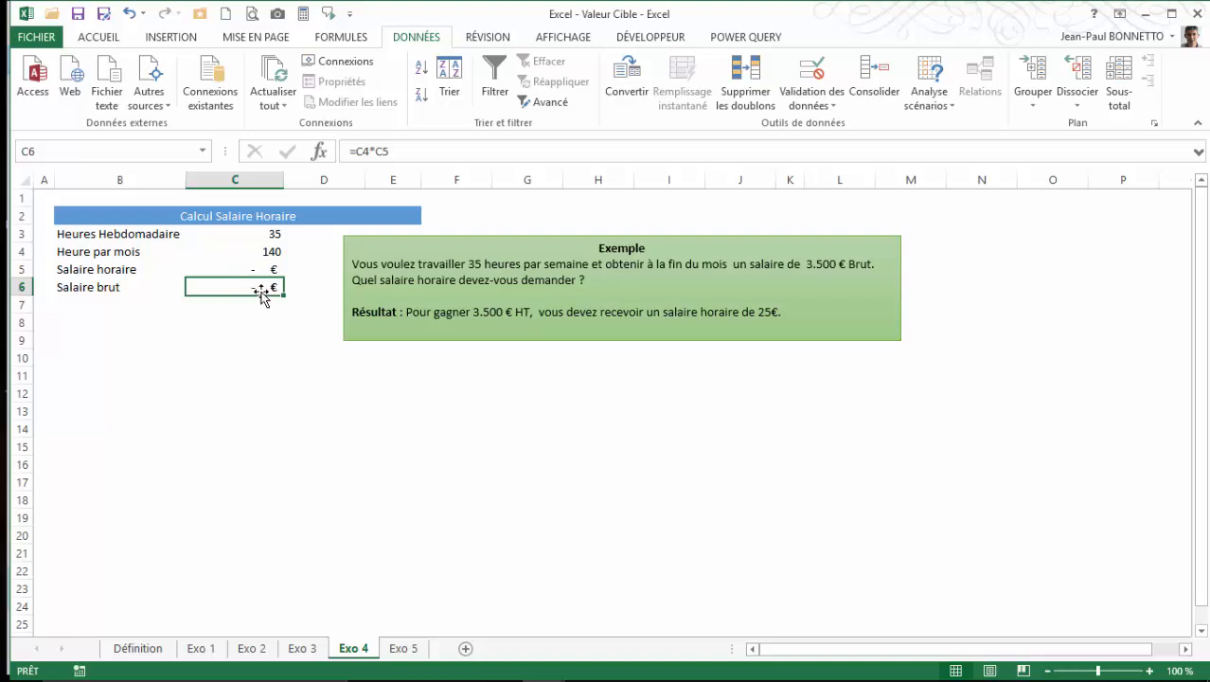
left_click(929, 99)
left_click(960, 147)
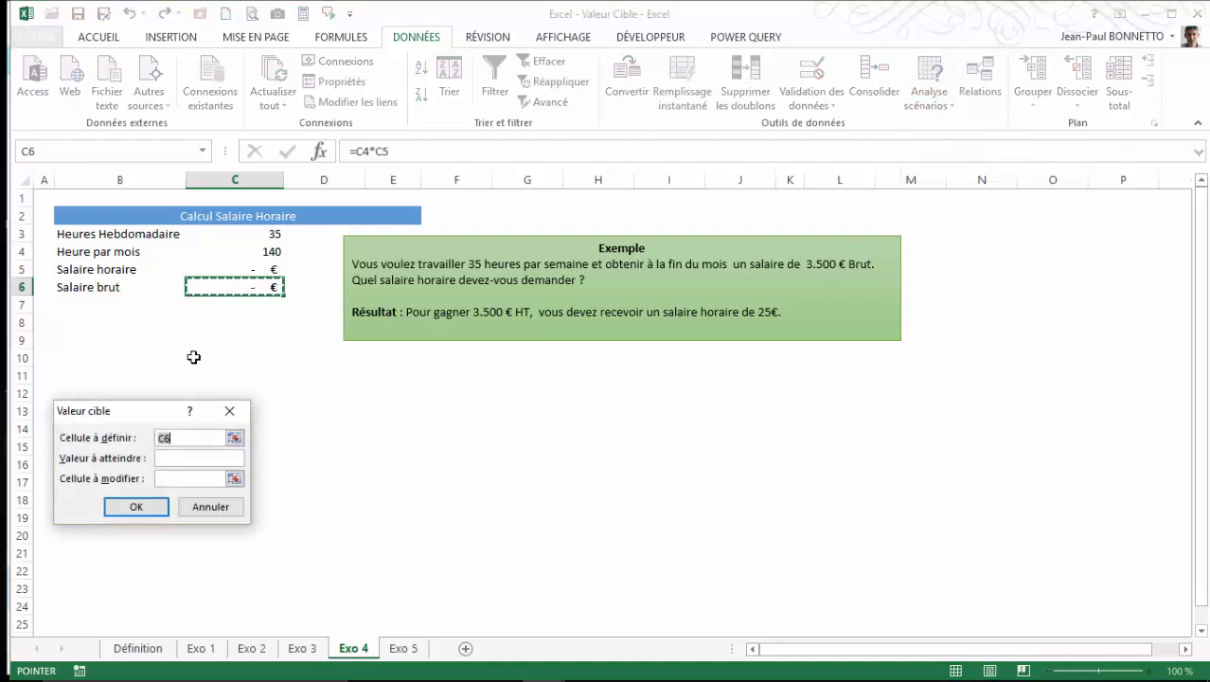
left_click(180, 458)
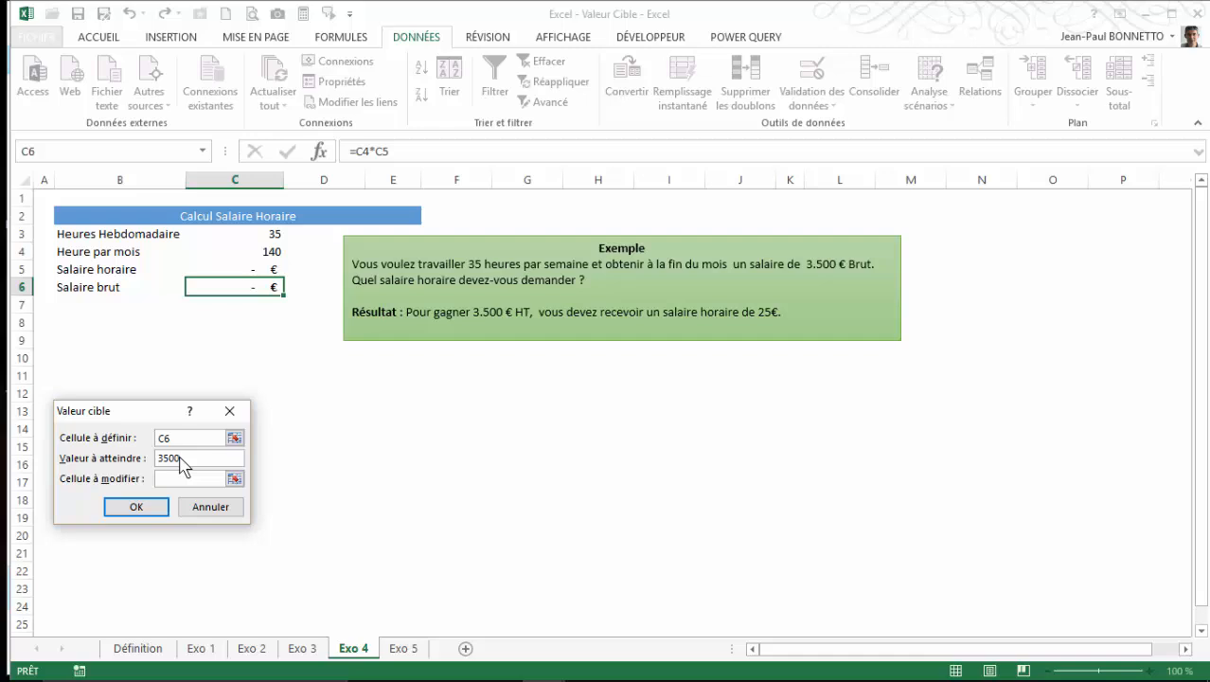
left_click(234, 478)
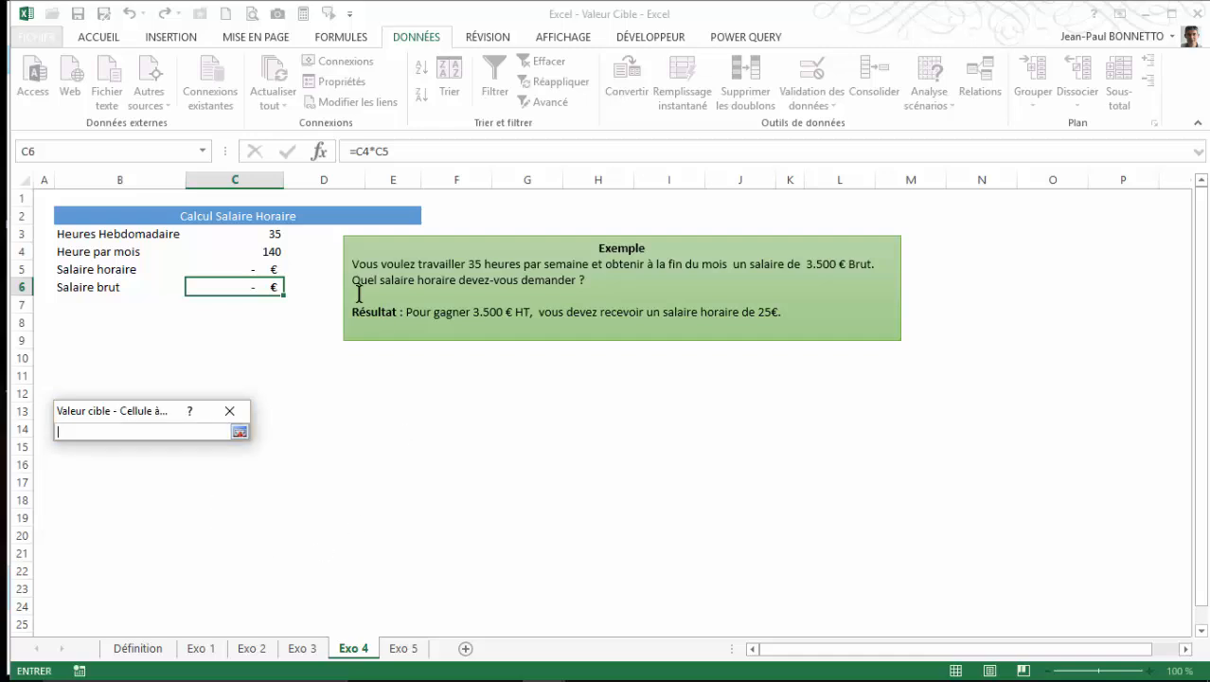
left_click(259, 269)
left_click(240, 431)
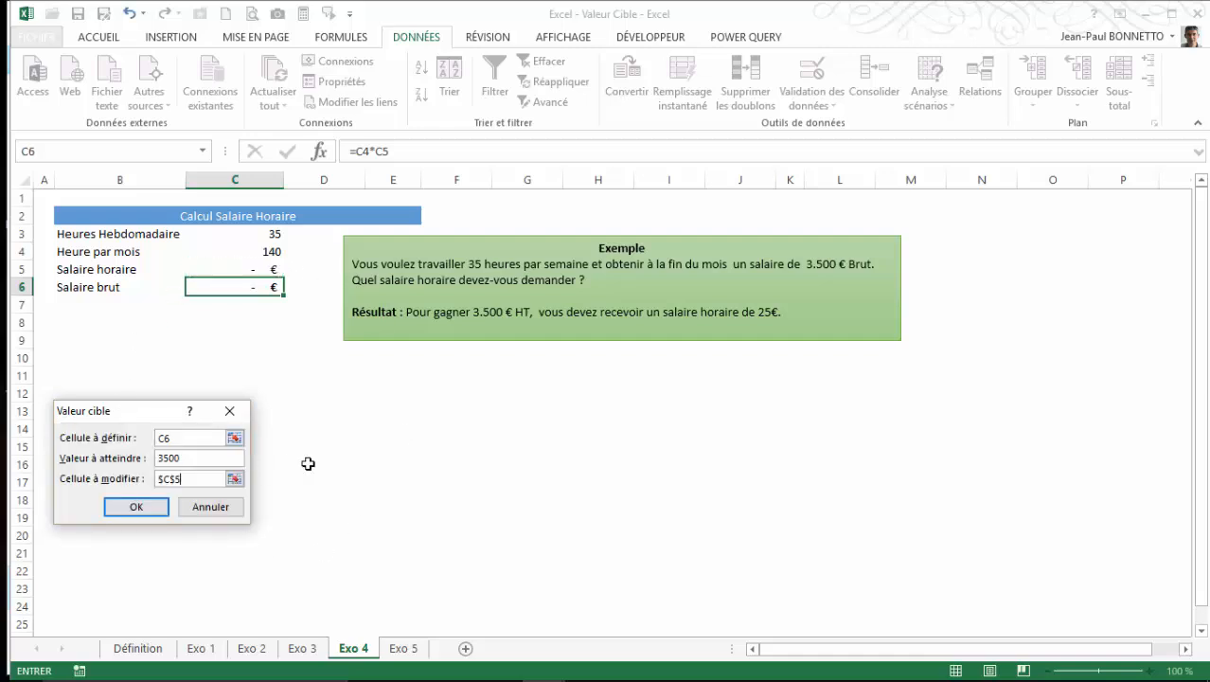
left_click(135, 507)
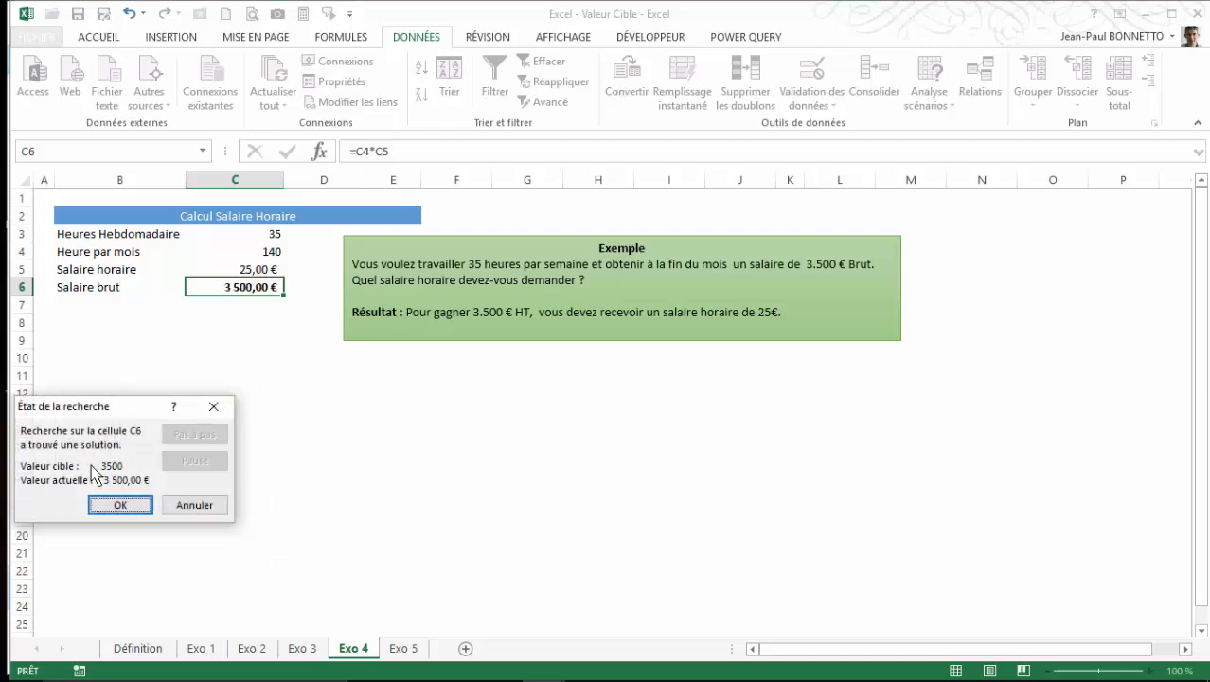
left_click(120, 505)
left_click(248, 269)
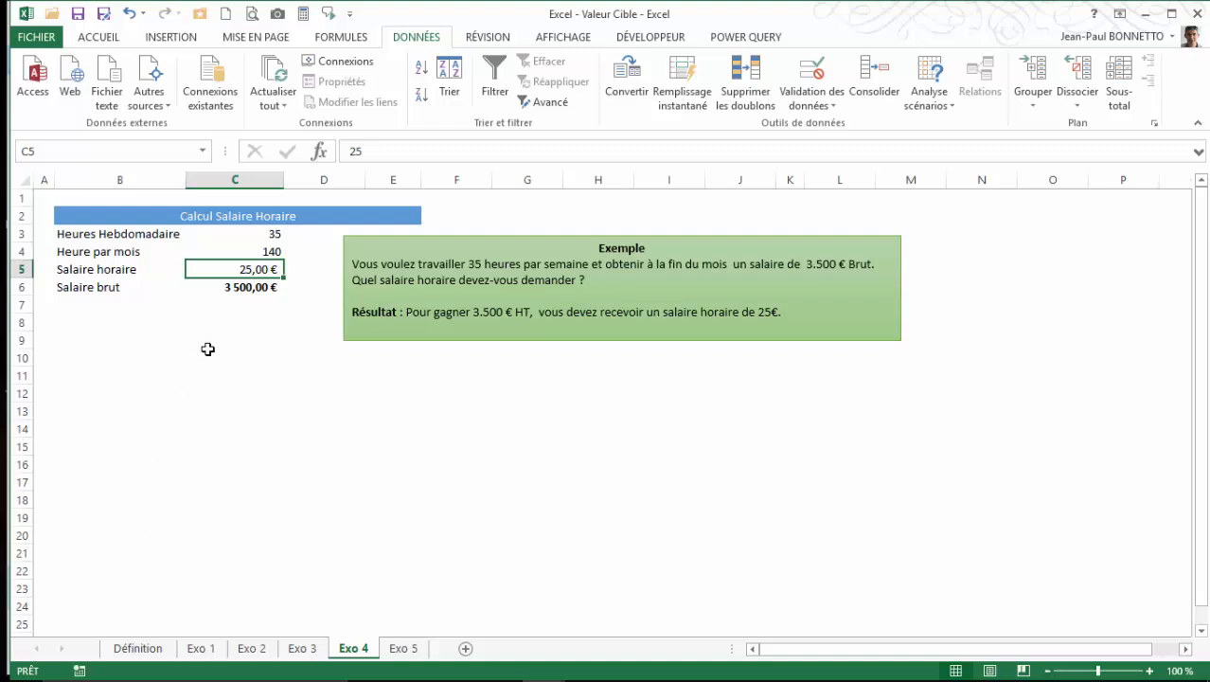
- Review the gross salary formula in C6, and open the Exo 5 sheet to examine the periods and interest rate cells
left_click(250, 287)
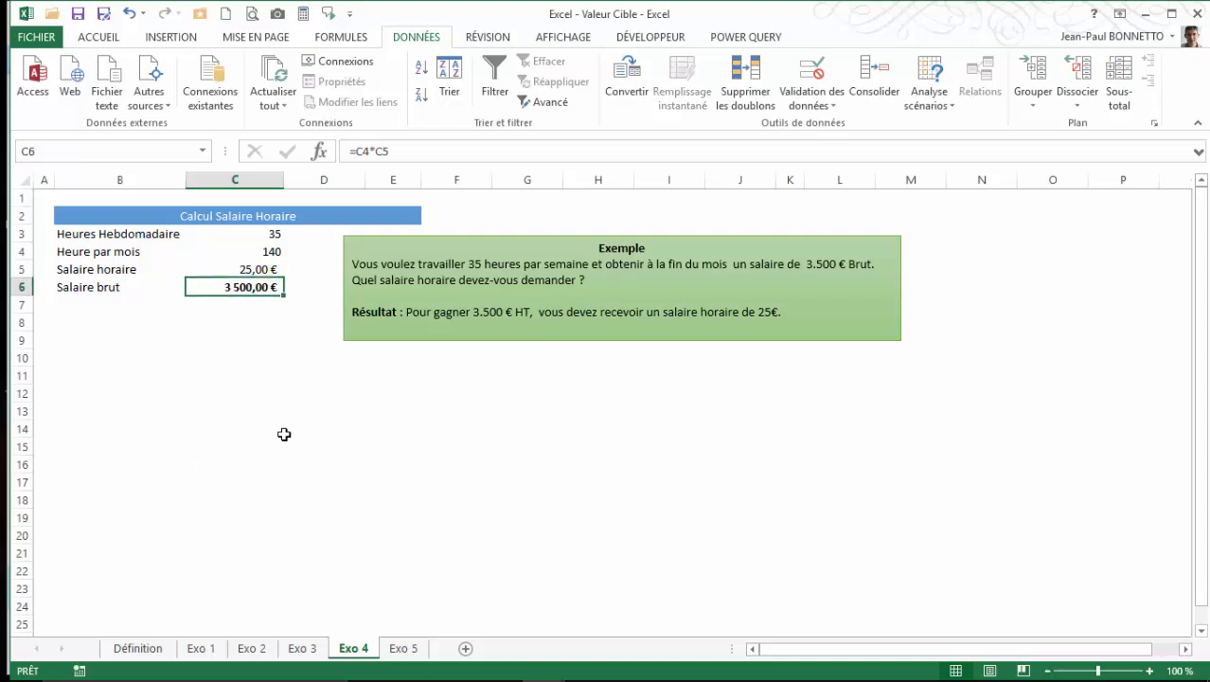
left_click(402, 648)
left_click(211, 437)
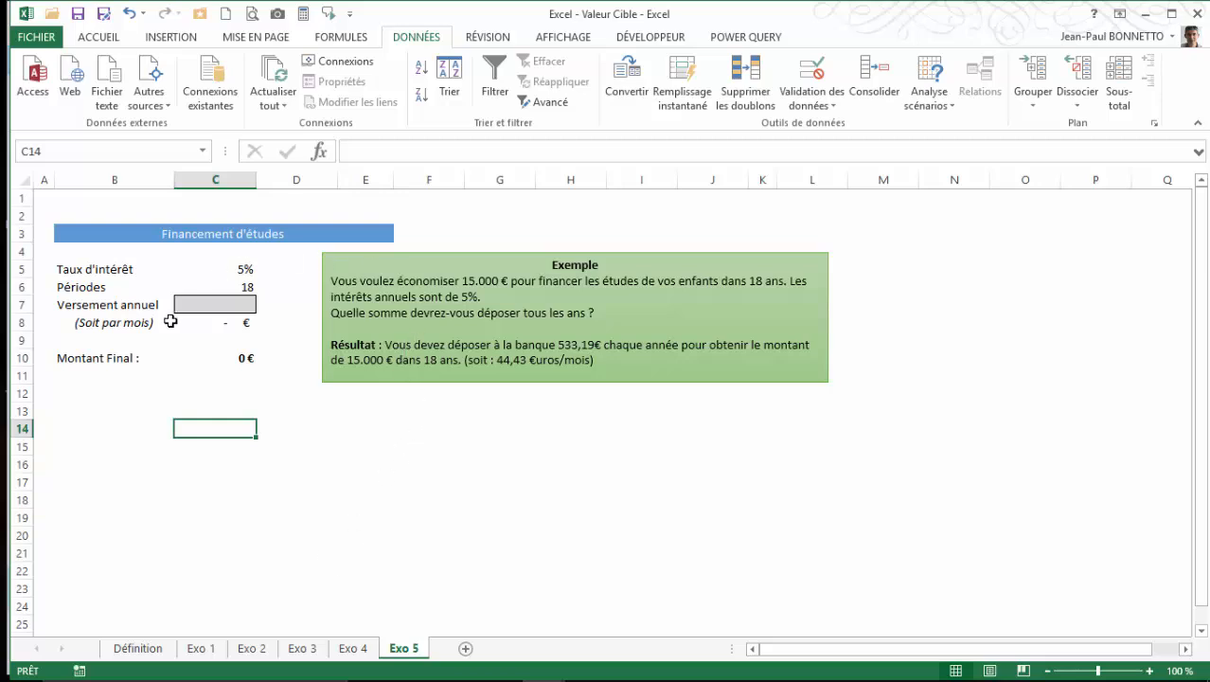
left_click(251, 288)
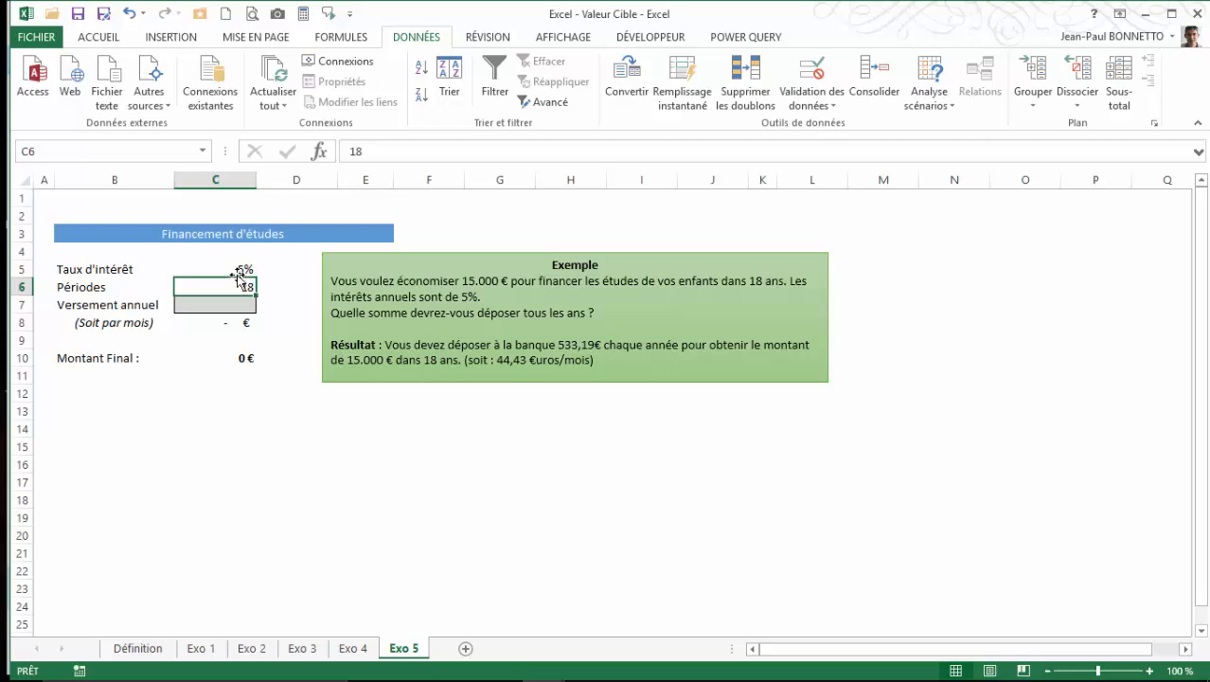
left_click(237, 270)
- Run Goal Seek (Valeur cible) on the final amount in C10 with a target value of 15000, changing the annual payment in C7, and keep the solution
left_click(230, 357)
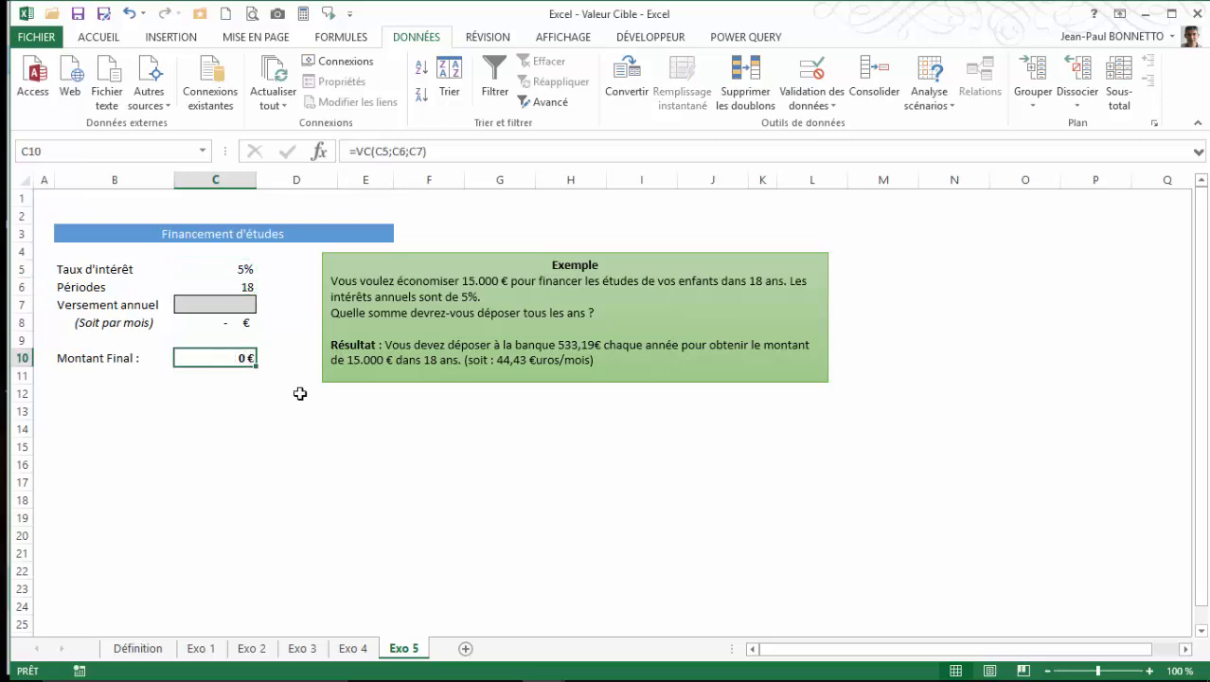
left_click(929, 95)
left_click(947, 144)
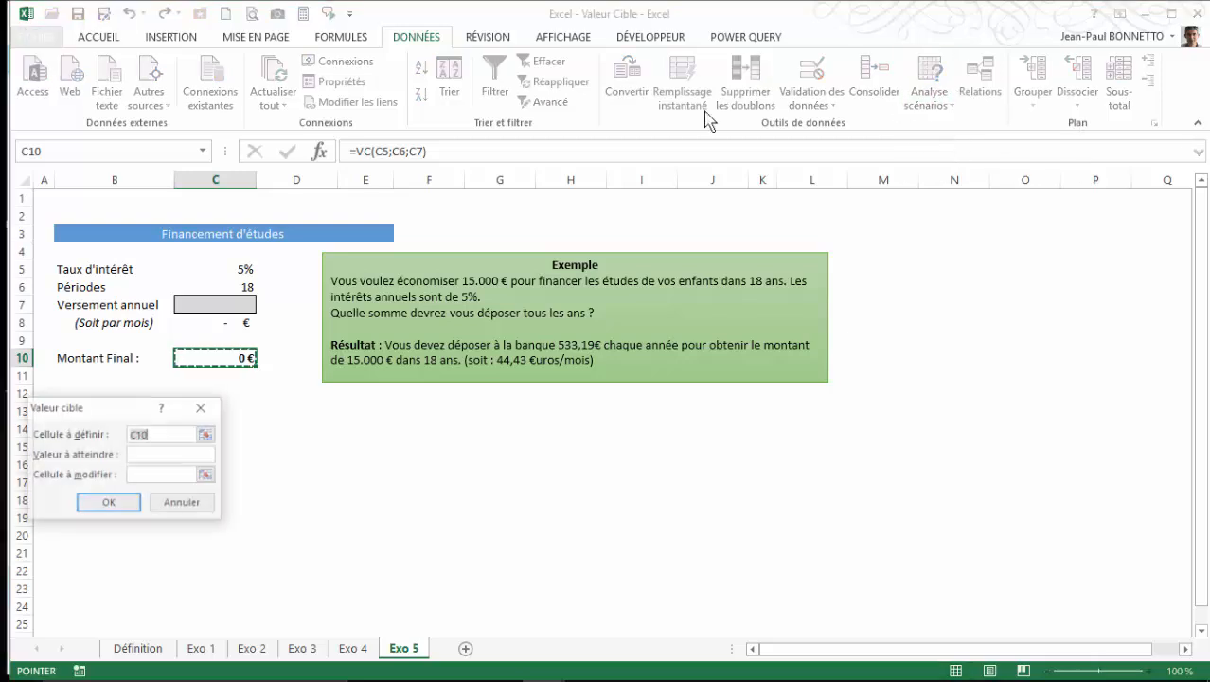
left_click_drag(133, 408, 214, 409)
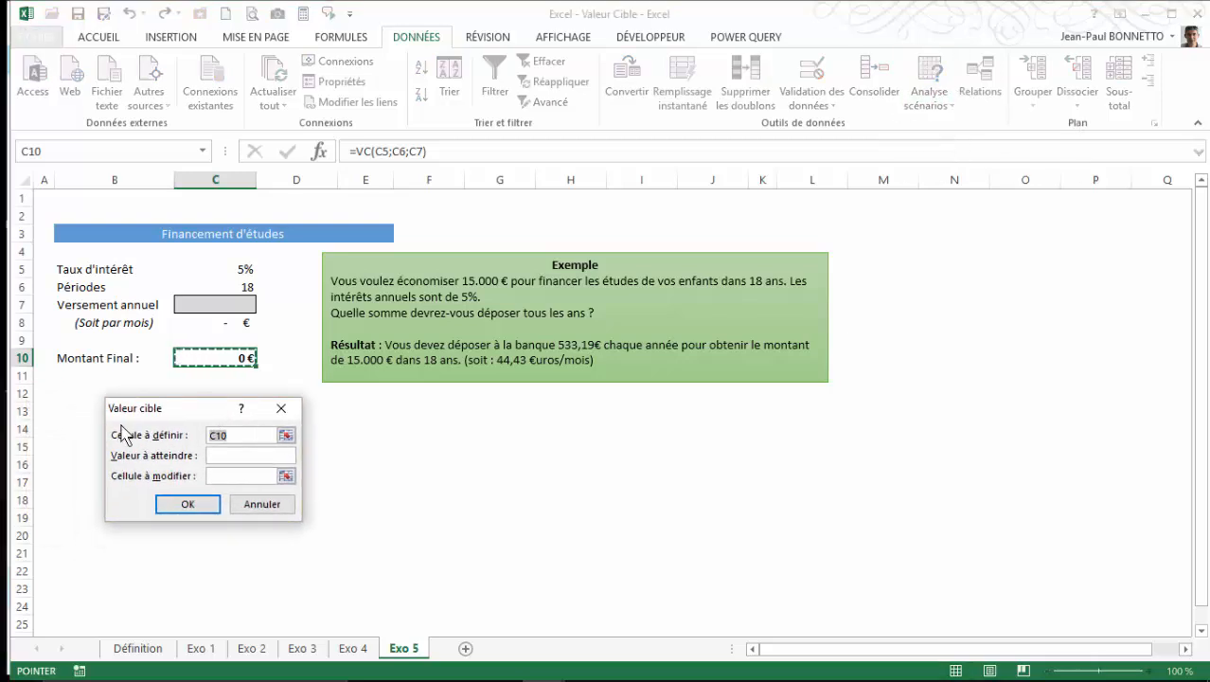
left_click(230, 457)
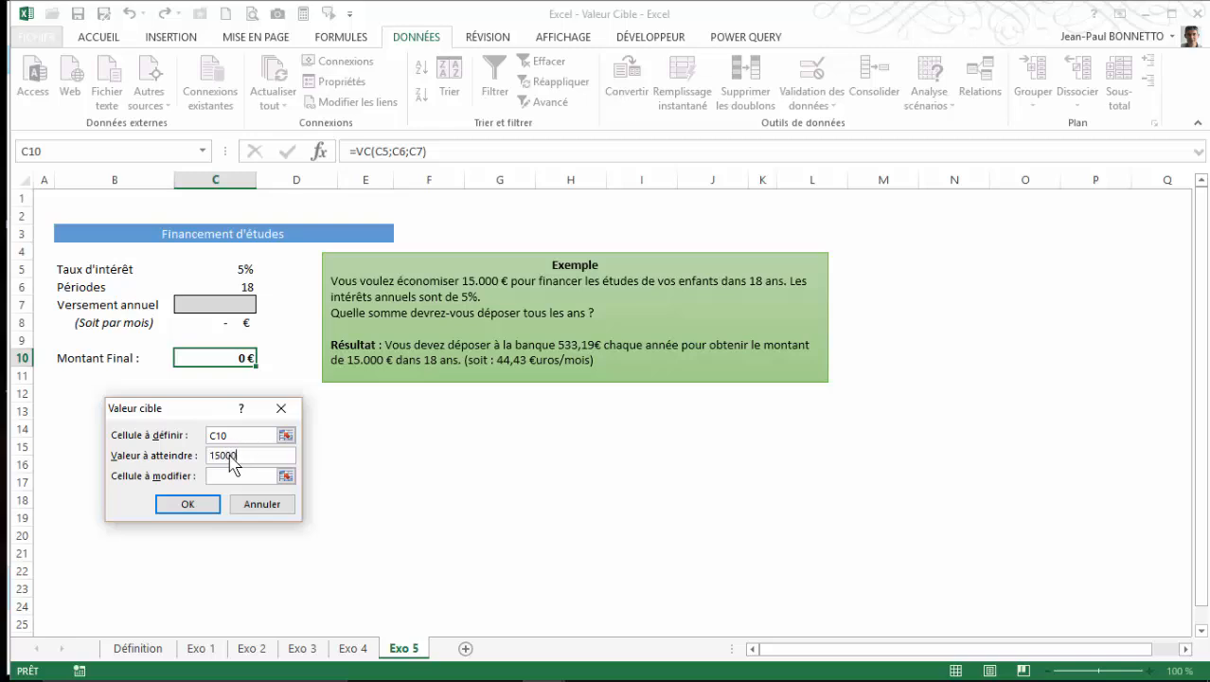
type("15000")
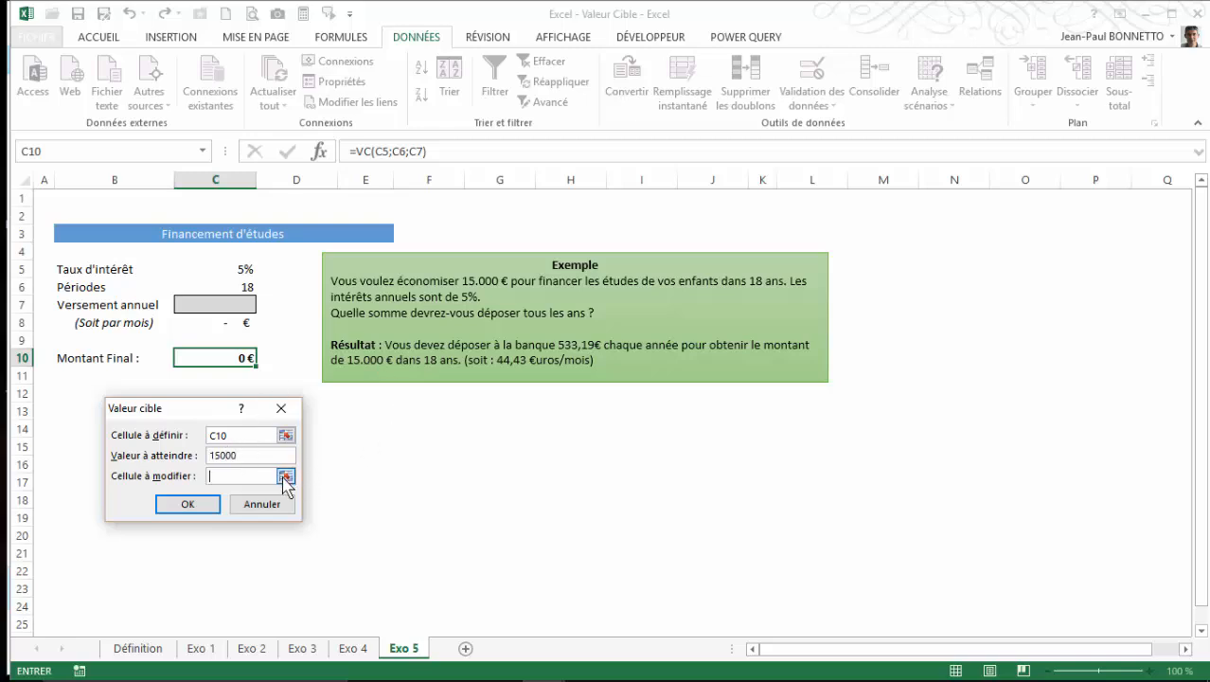
left_click(286, 476)
left_click(230, 304)
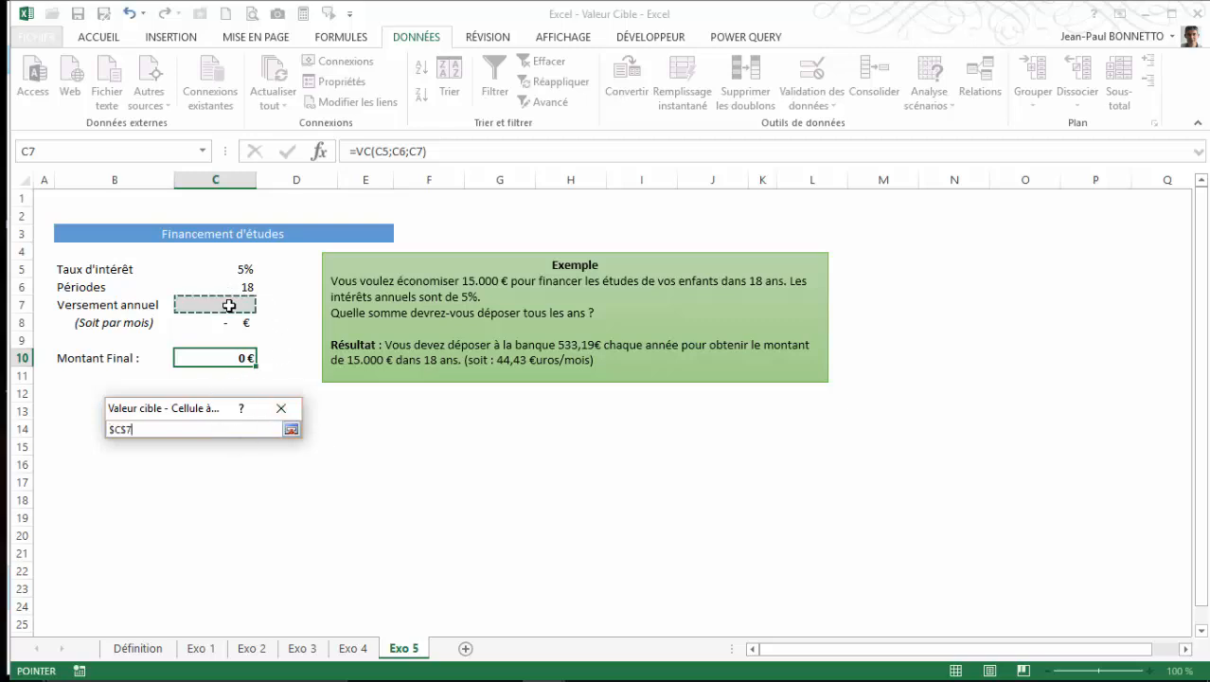
left_click(291, 429)
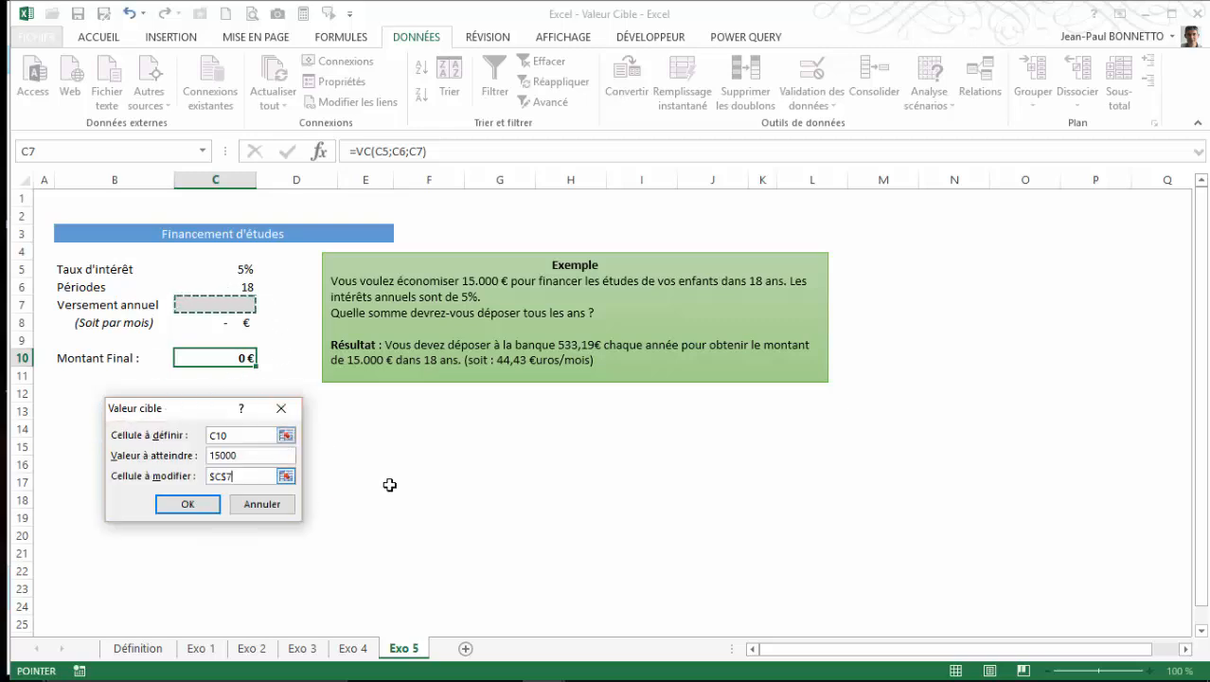
left_click(188, 504)
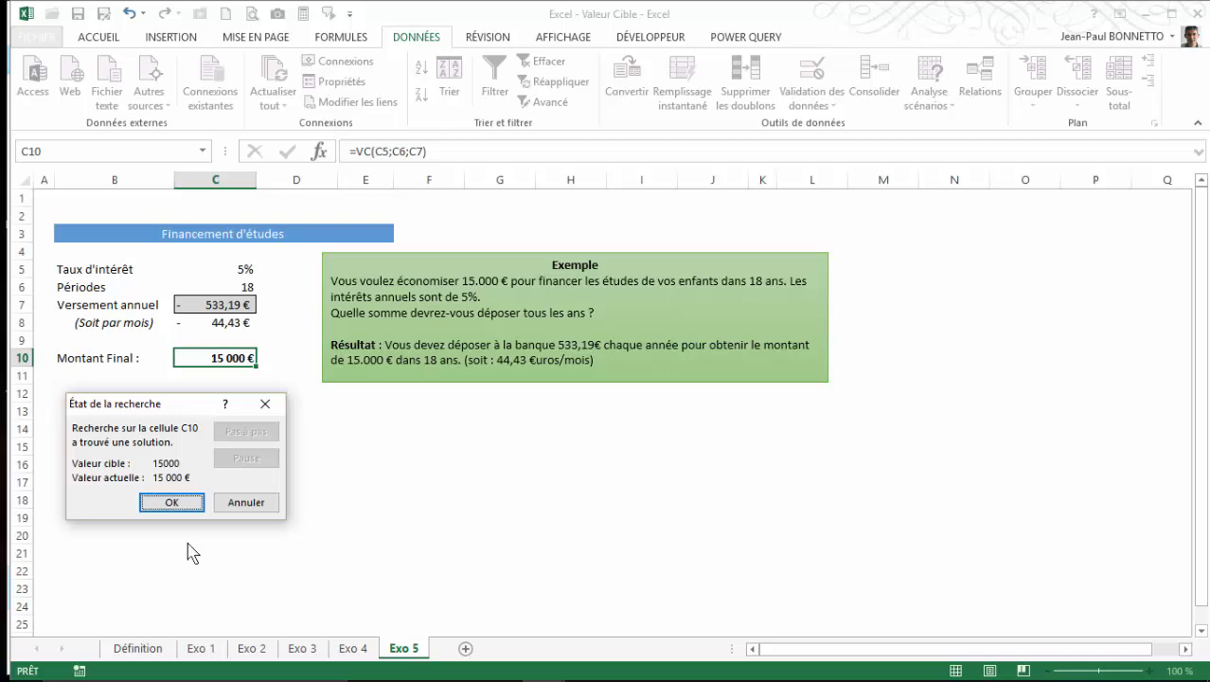
left_click(163, 503)
- Review the solved annual payment in C7, the monthly equivalent in C8 and the final amount formula in C10
left_click(236, 304)
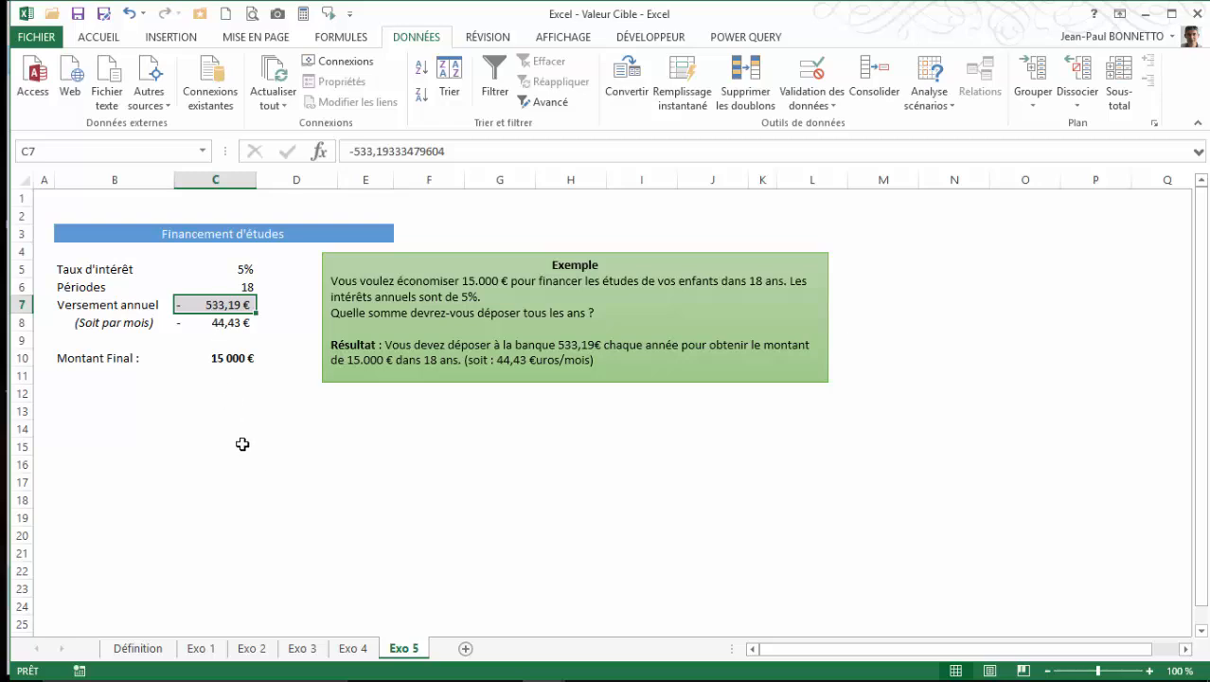
left_click(237, 321)
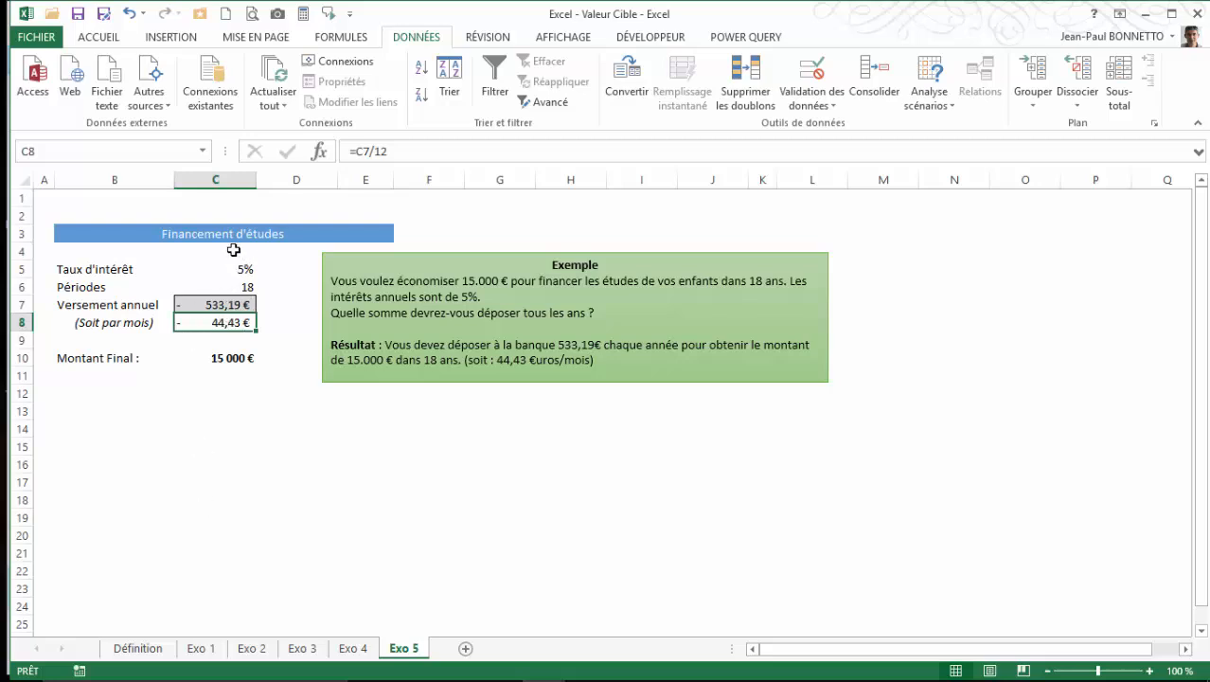
left_click(194, 357)
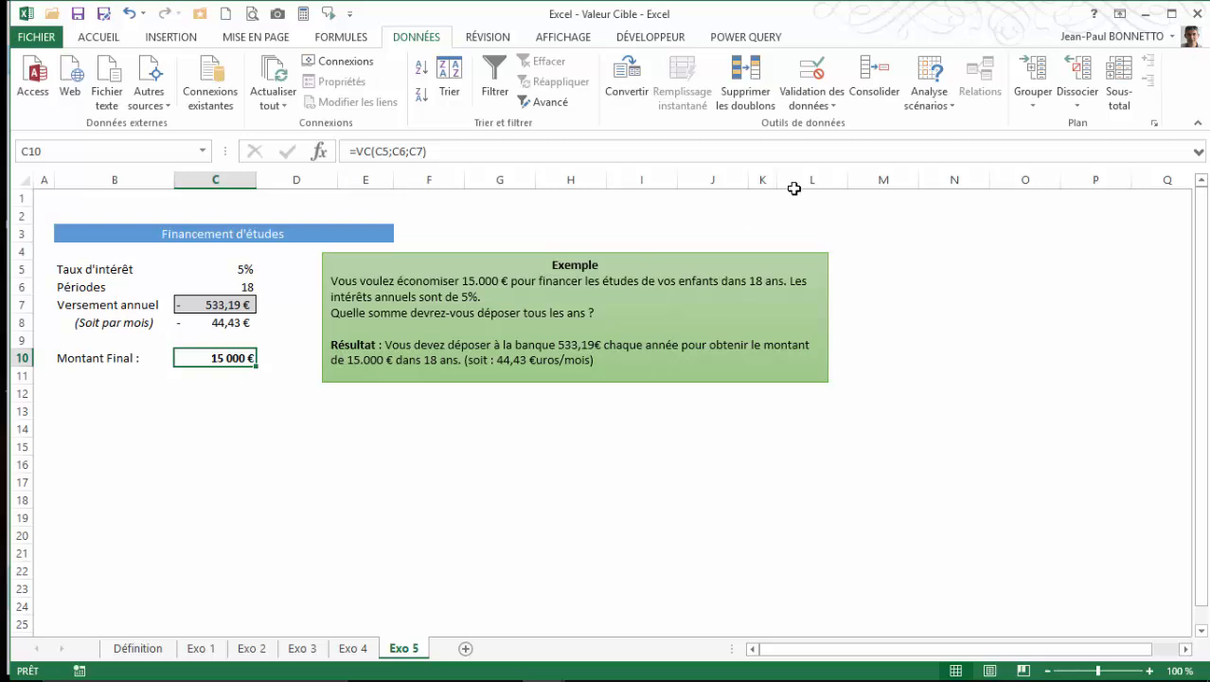
left_click(931, 100)
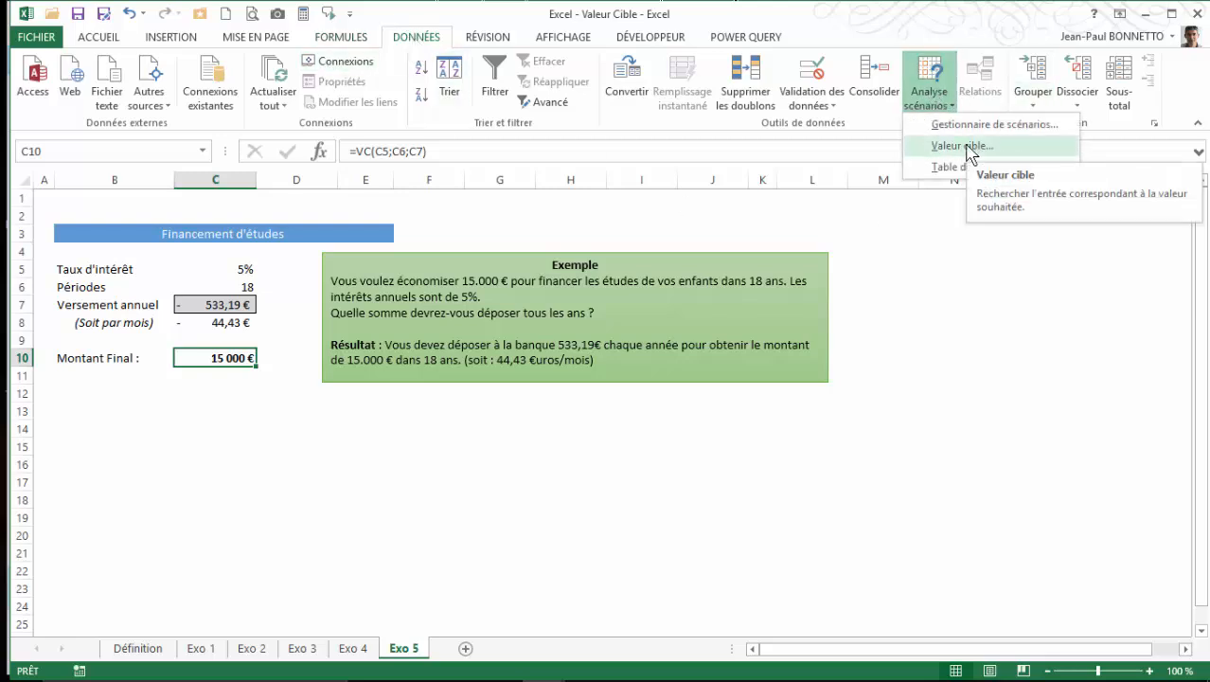
left_click(231, 350)
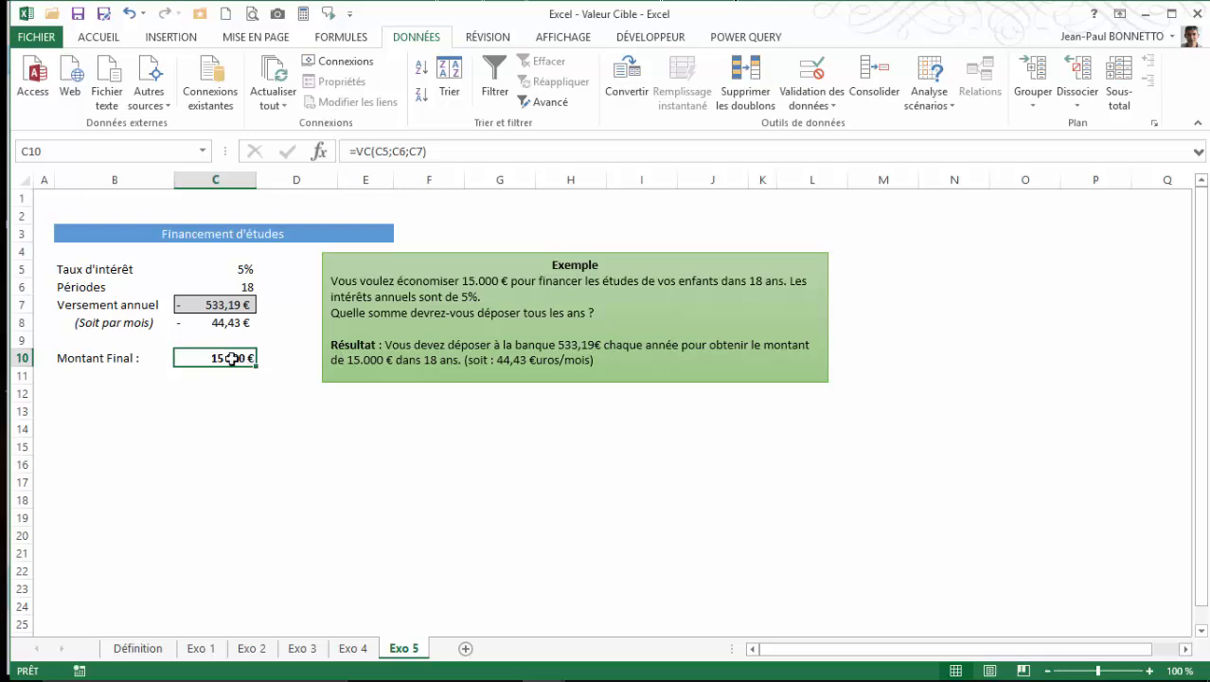